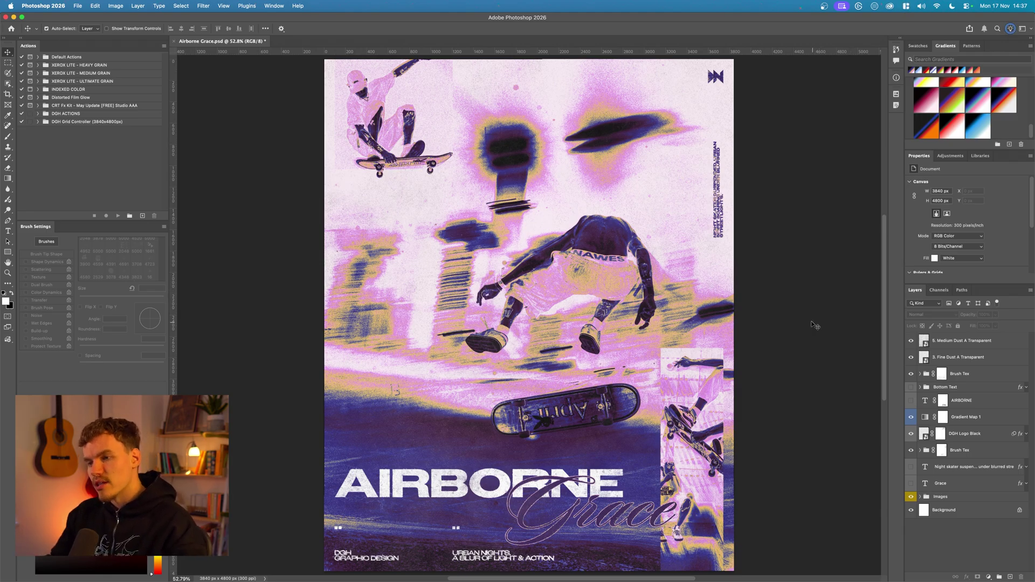
# Examine the finished Airborne Grace poster up close, covering the lower lettering, the central skater's grain texture and the vertical side text
pyautogui.scroll(10, 497, 480)
pyautogui.scroll(-5, 519, 480)
pyautogui.scroll(-10, 541, 439)
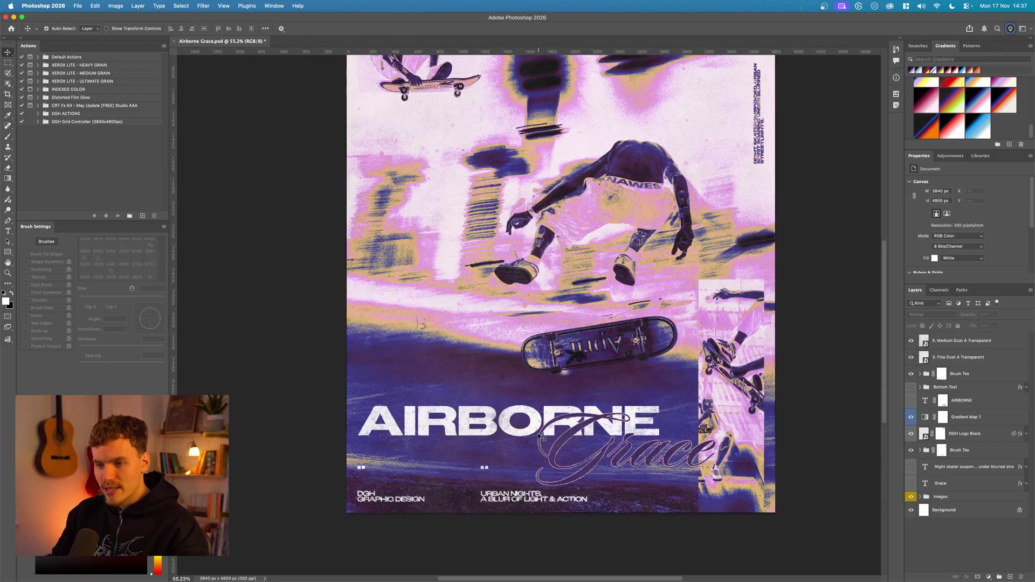
pyautogui.scroll(-1, 522, 438)
pyautogui.scroll(3, 520, 438)
pyautogui.scroll(3, 465, 406)
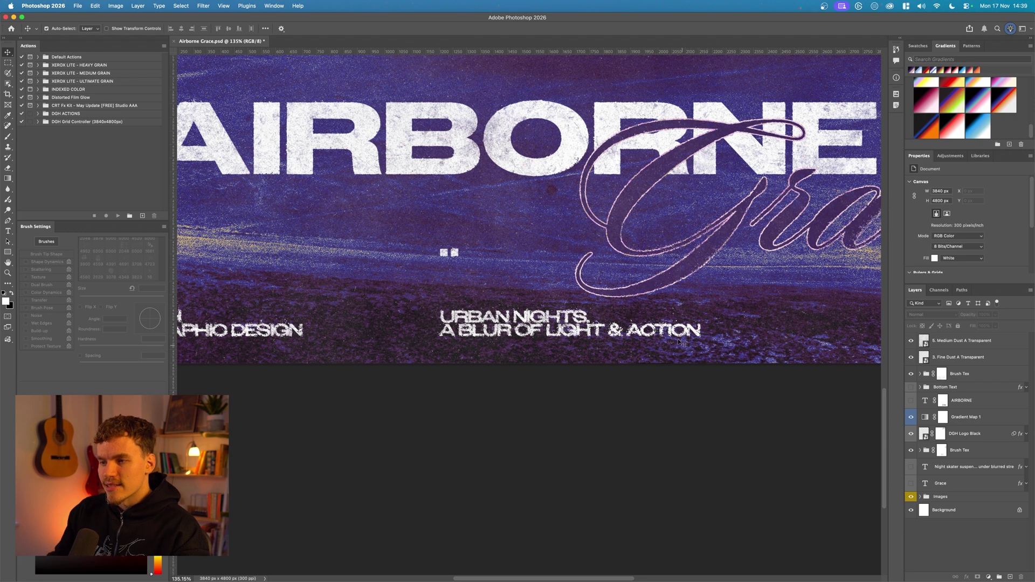
pyautogui.scroll(4, 674, 329)
pyautogui.scroll(-3, 655, 320)
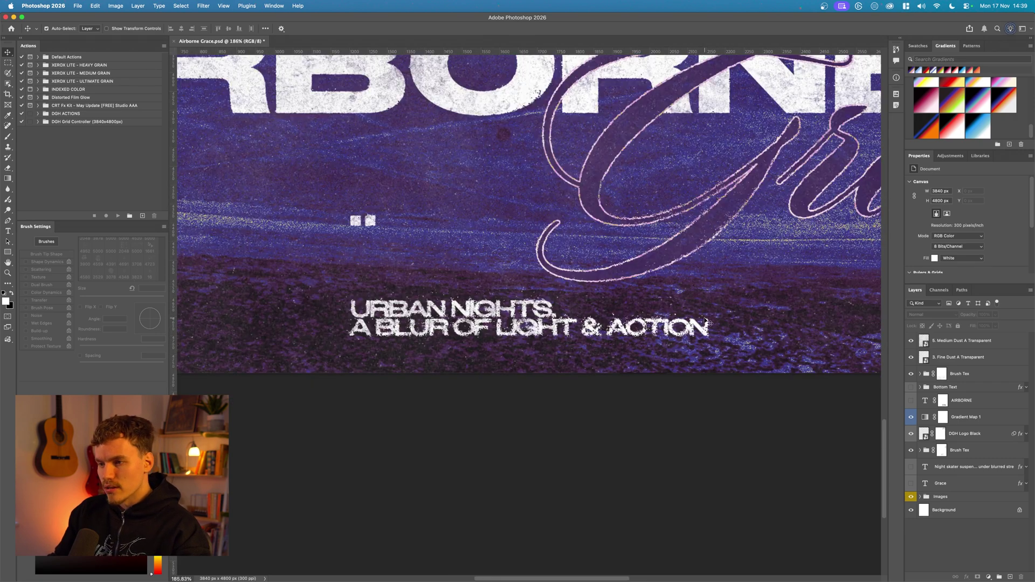
pyautogui.press('super+0')
pyautogui.scroll(3, 669, 185)
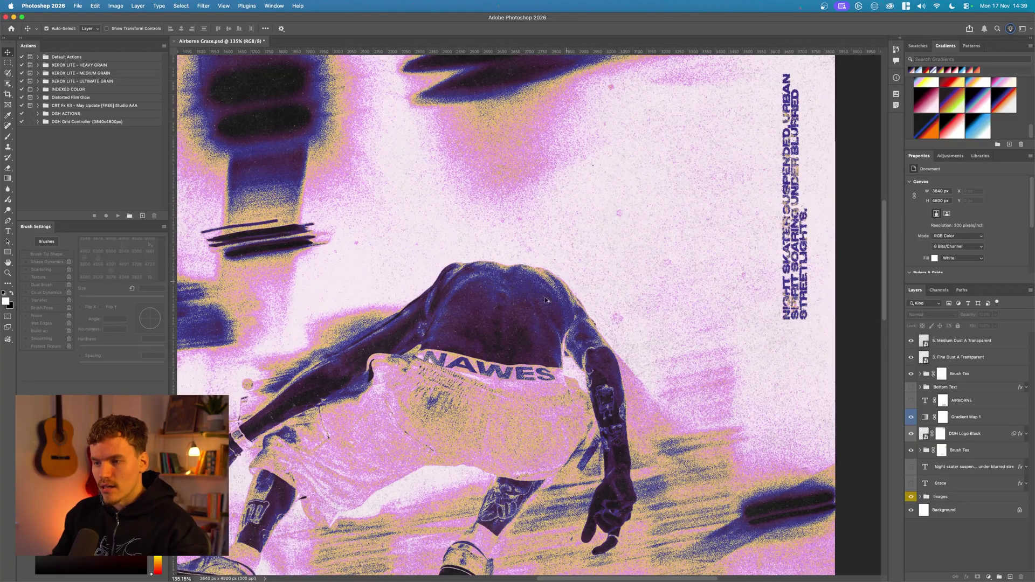
pyautogui.scroll(3, 545, 300)
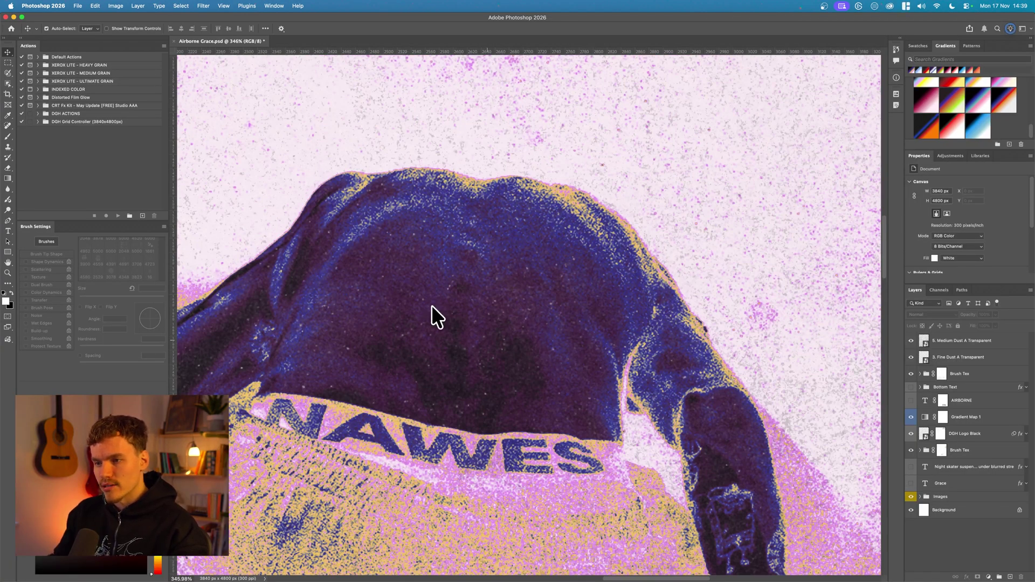
pyautogui.hscroll(6, 638, 249)
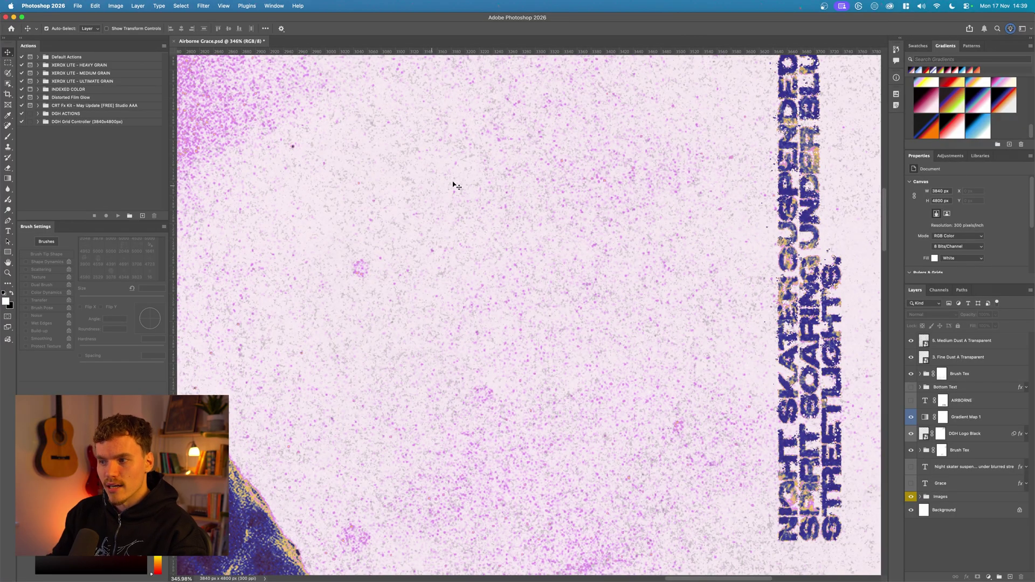
pyautogui.scroll(-10, 545, 237)
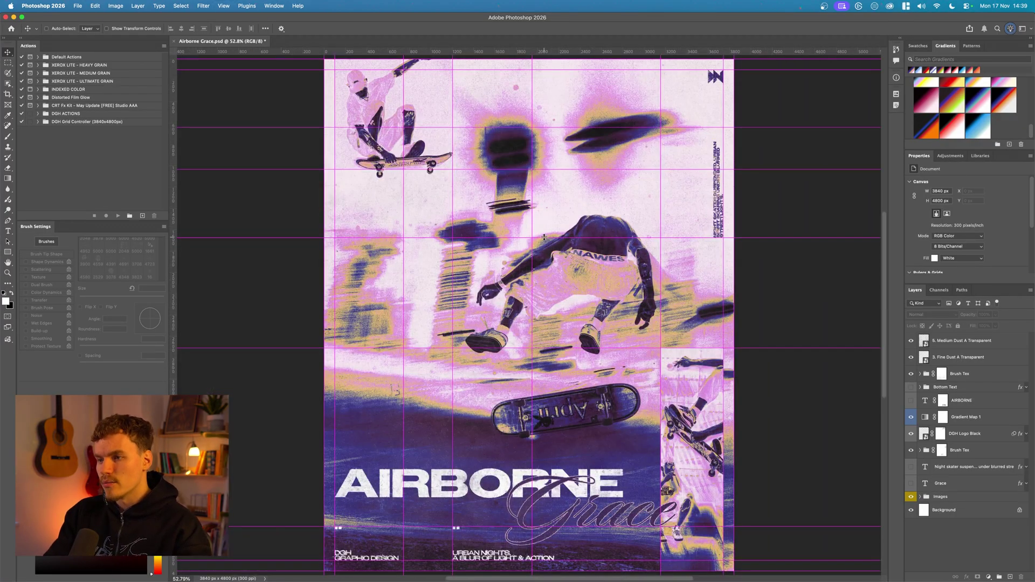
pyautogui.scroll(-1, 545, 237)
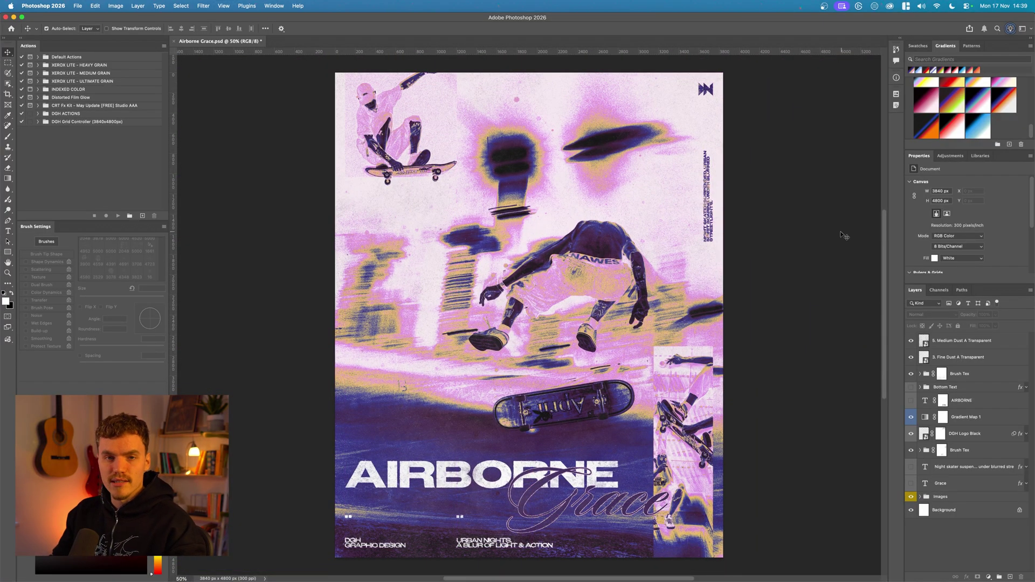
# Create a 3840 × 4800 px, 300 ppi document from the POSTER preset and place the shirtless skater photo across the canvas
pyautogui.click(78, 6)
pyautogui.click(92, 18)
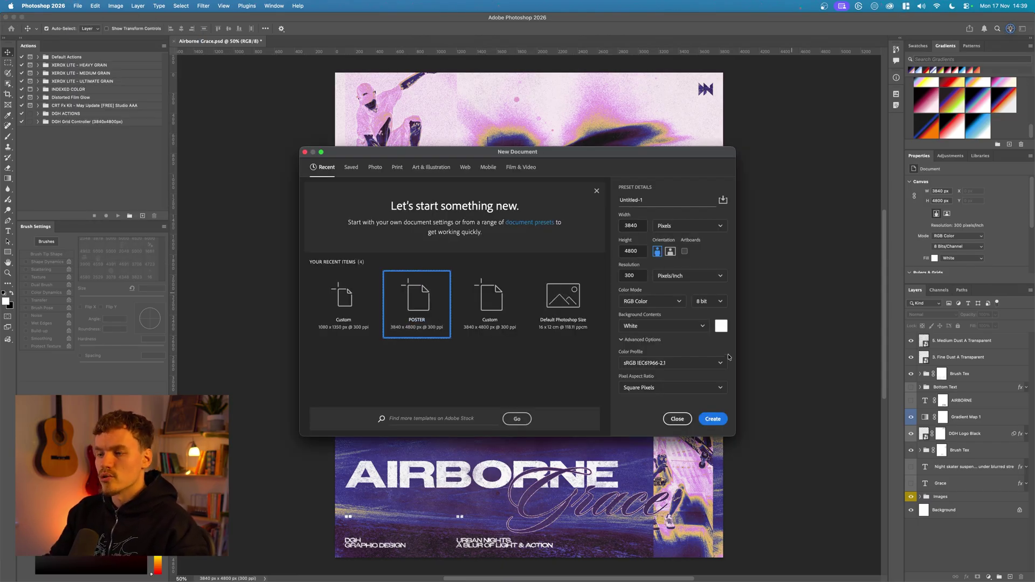
pyautogui.click(713, 419)
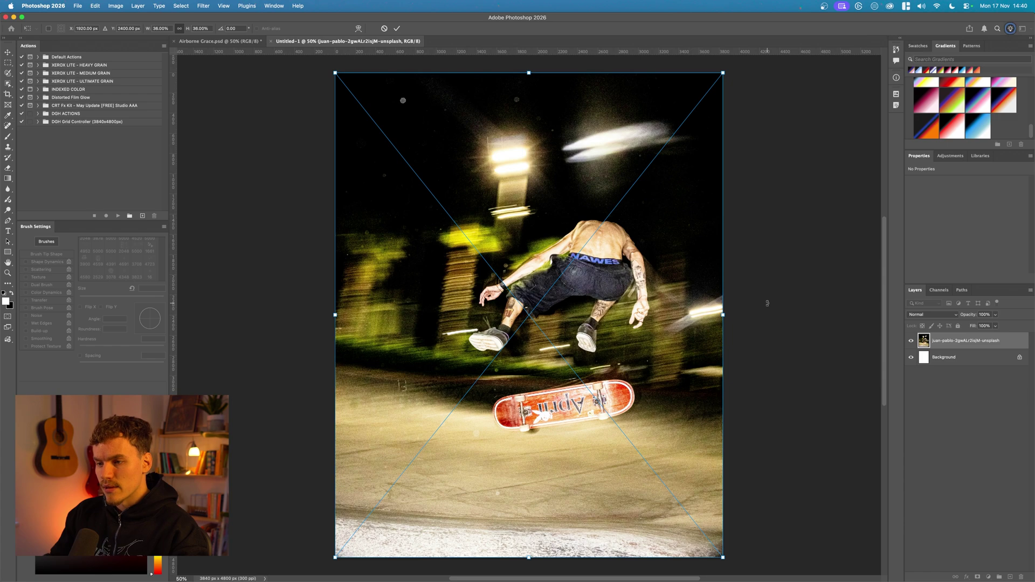
pyautogui.press('Return')
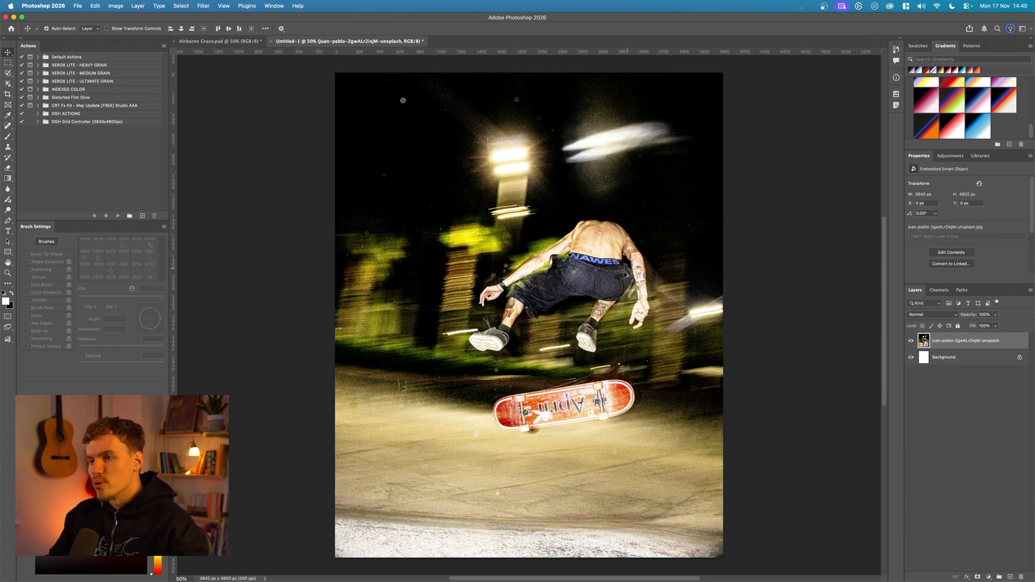
pyautogui.scroll(6, 626, 275)
pyautogui.press('super+0')
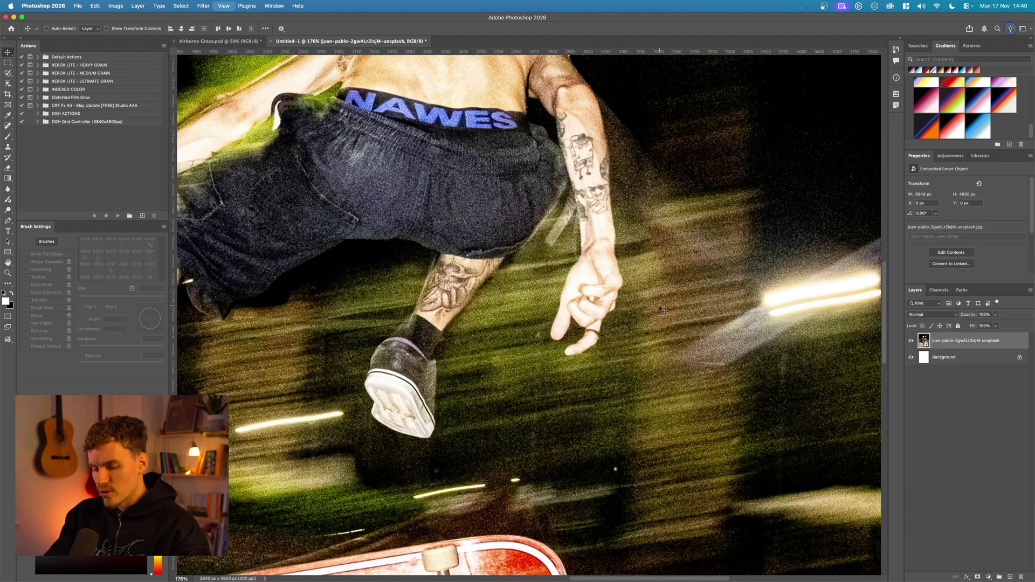
pyautogui.press('super+minus')
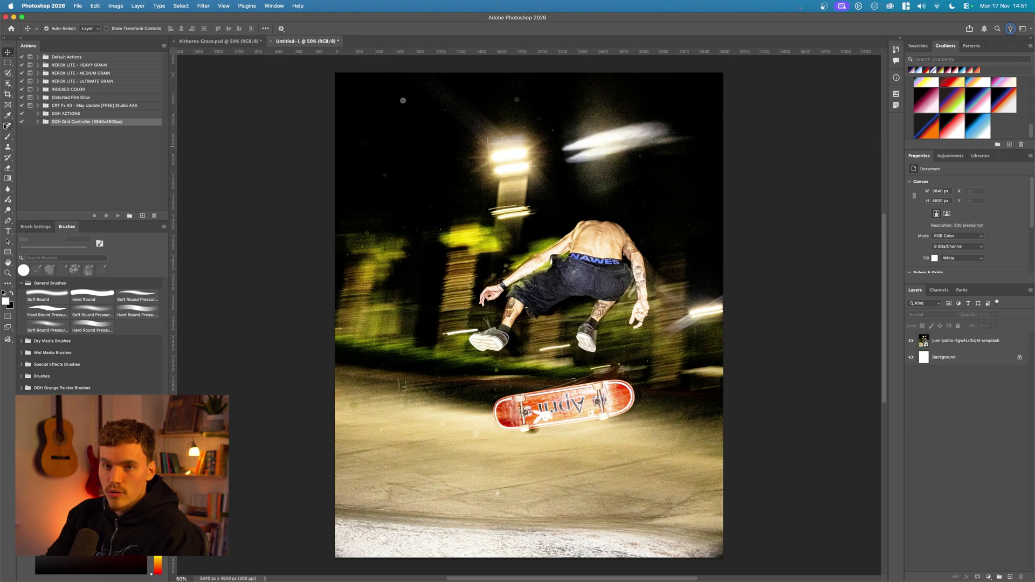
# Expand the DGH Grid Controller (3840x4800px) action set and browse its grid layouts
pyautogui.click(38, 122)
pyautogui.scroll(-5, 99, 166)
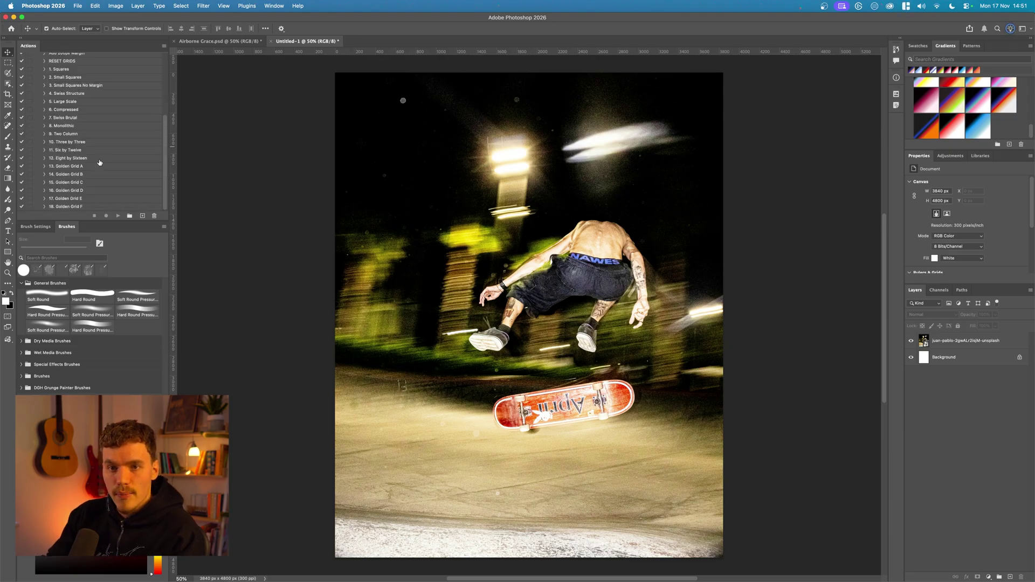
pyautogui.scroll(5, 97, 184)
pyautogui.scroll(-5, 105, 162)
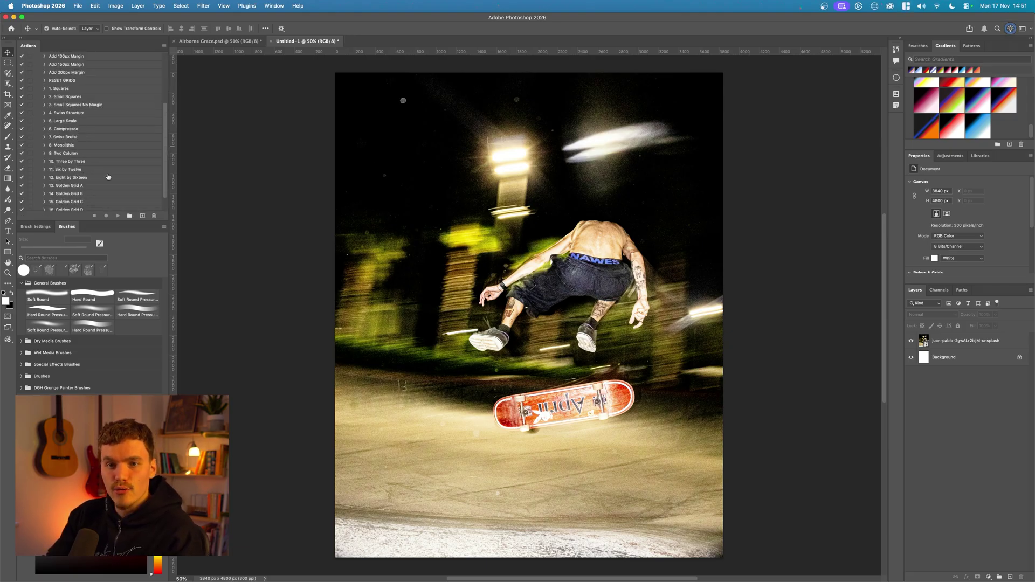
# Try the Two Column, Monolithic and Swiss Brutal grid layouts on the poster
pyautogui.click(101, 133)
pyautogui.click(118, 216)
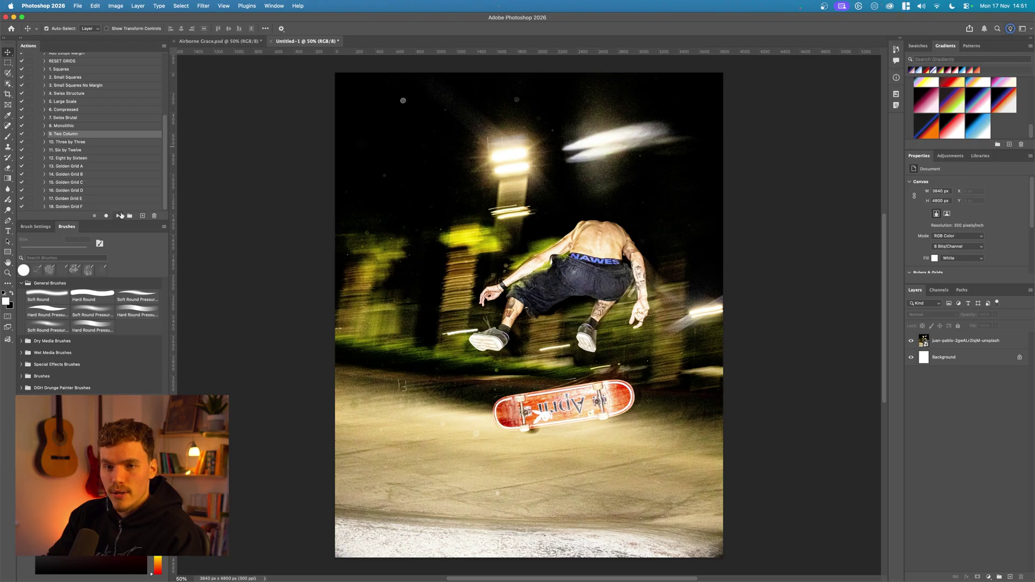
pyautogui.click(114, 127)
pyautogui.click(118, 215)
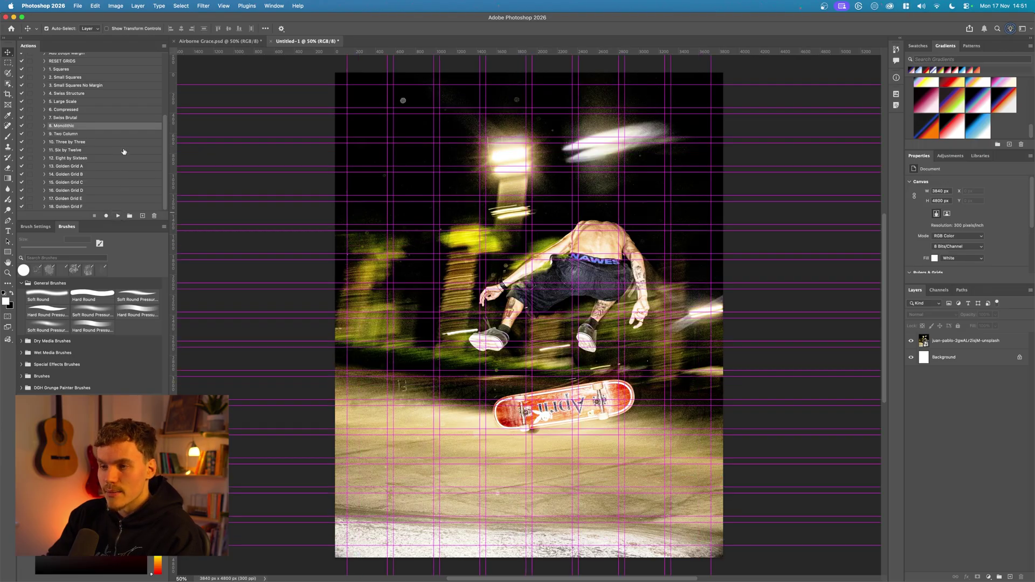
pyautogui.click(113, 118)
pyautogui.click(118, 215)
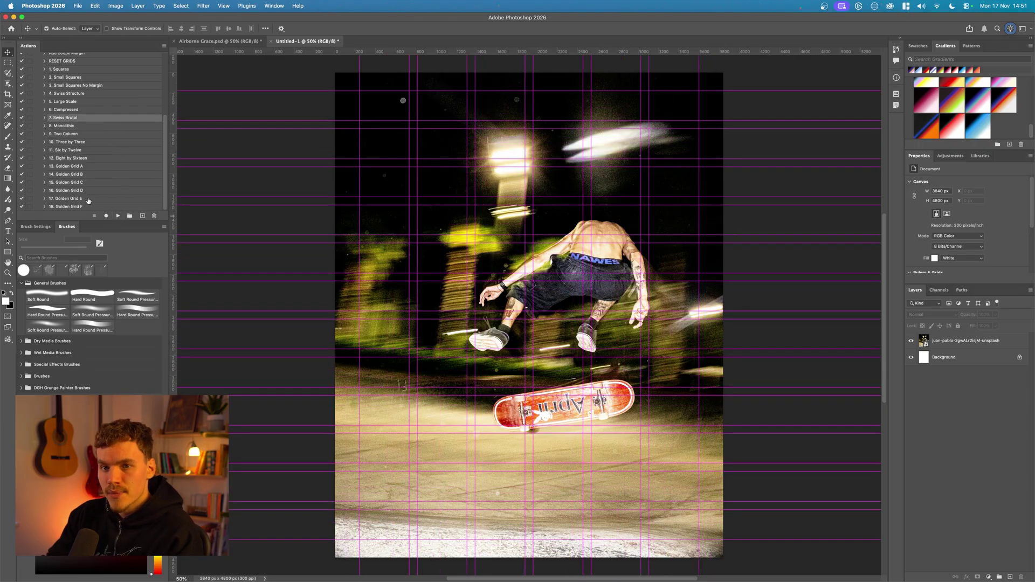
# Apply the Golden Grid E guides to the poster and add the 100px margin guides
pyautogui.click(88, 199)
pyautogui.click(118, 216)
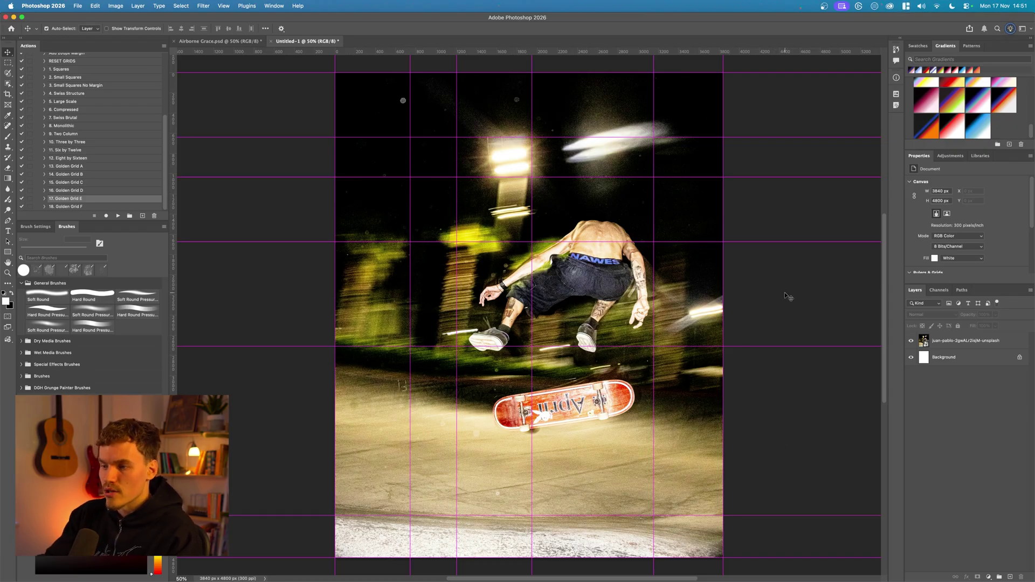
pyautogui.scroll(5, 99, 135)
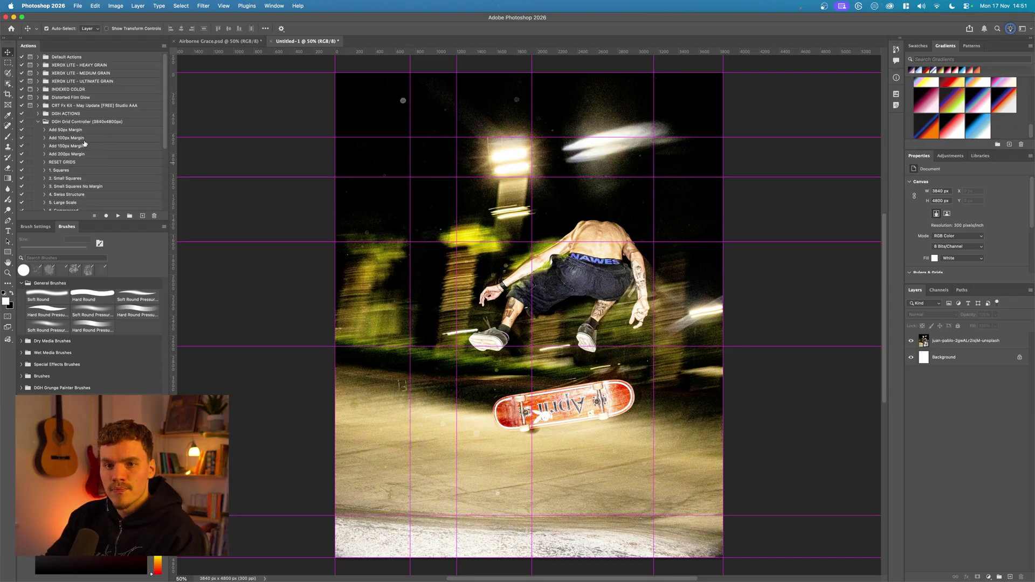
pyautogui.click(63, 138)
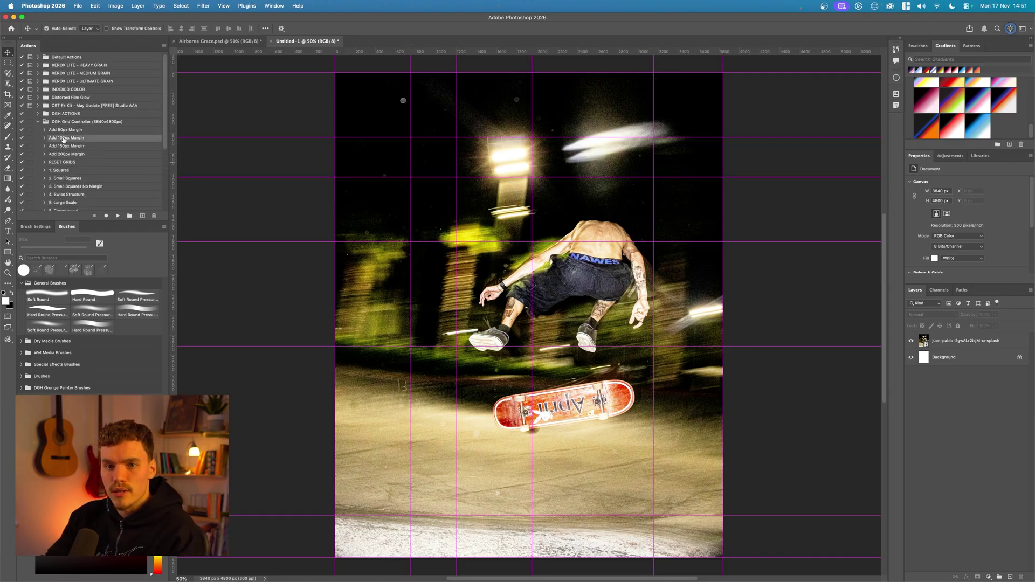
pyautogui.click(118, 216)
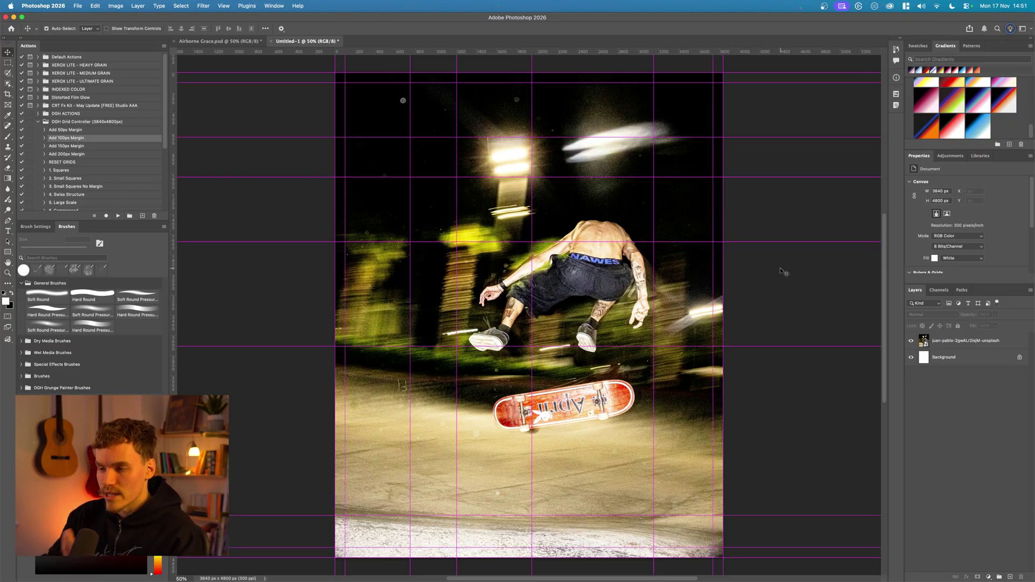
# Place the striped-shirt skater photo, scale it to 1600 × 2400 px and position it at the poster's lower-right corner, overhanging the right edge
pyautogui.press('super+t')
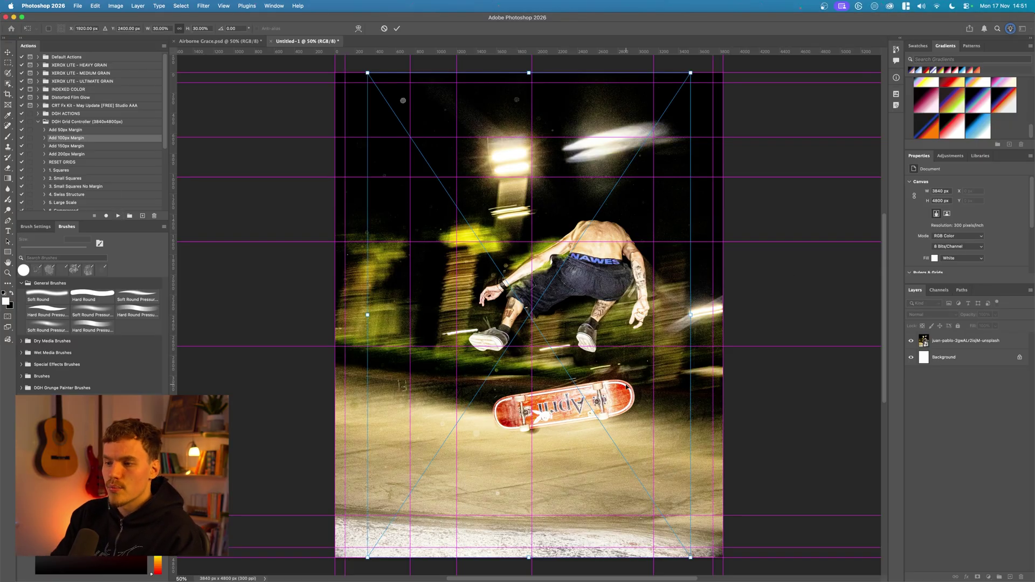
pyautogui.press('Return')
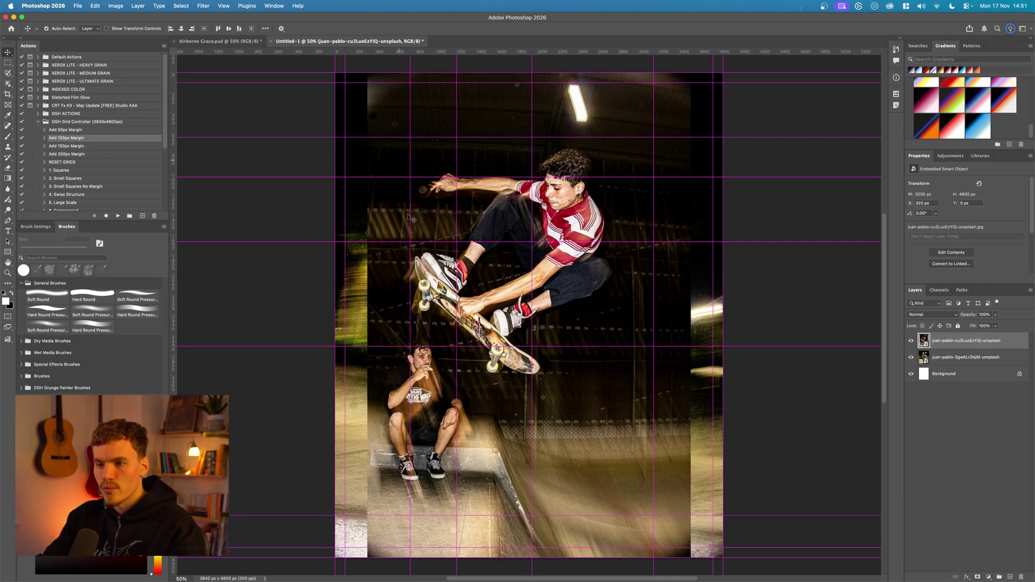
pyautogui.moveTo(469, 410); pyautogui.dragTo(736, 375)
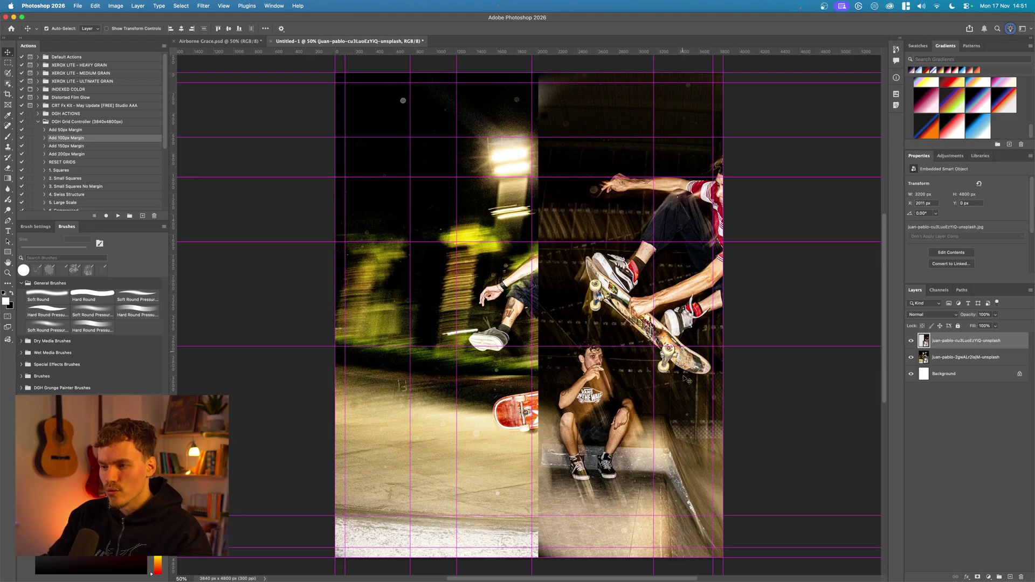
pyautogui.hotkey('ctrl', 't')
pyautogui.moveTo(701, 71); pyautogui.dragTo(707, 313)
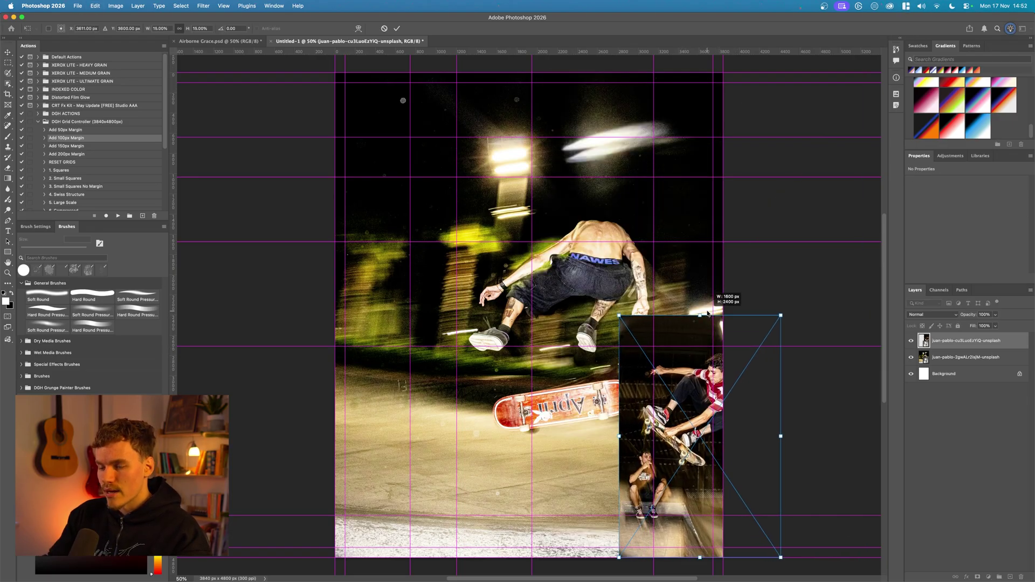
pyautogui.moveTo(676, 408); pyautogui.dragTo(695, 408)
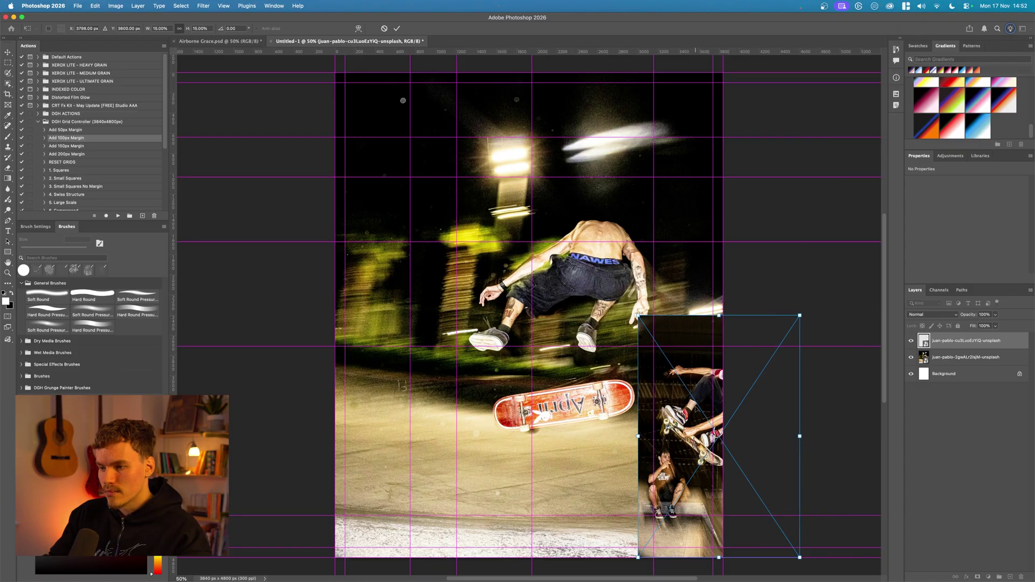
pyautogui.press('Return')
# Mask the striped-shirt skater photo to the narrow lower-right grid column, from the guide above the skateboard to the poster's bottom edge
pyautogui.moveTo(652, 345); pyautogui.dragTo(713, 558)
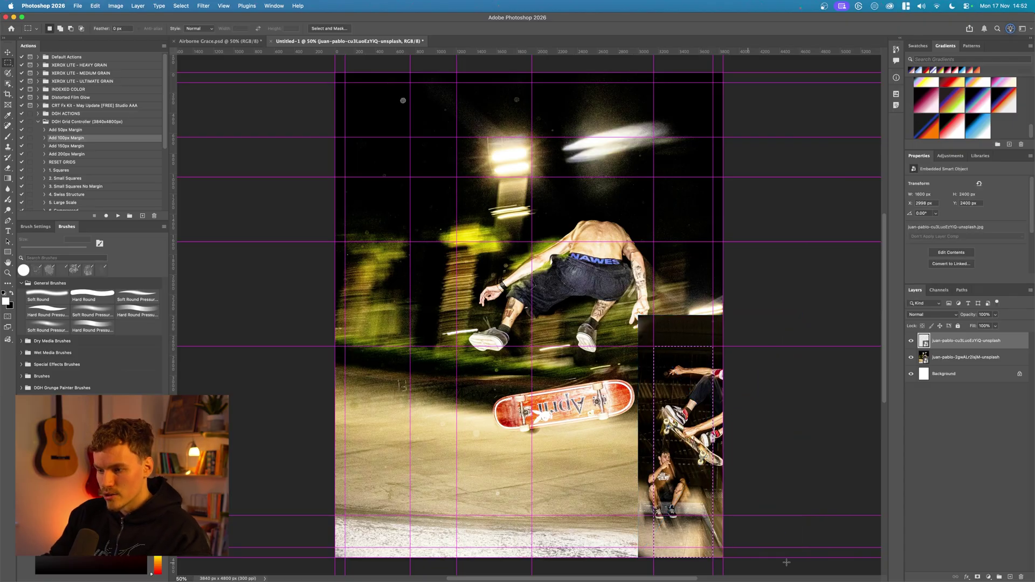
pyautogui.click(977, 577)
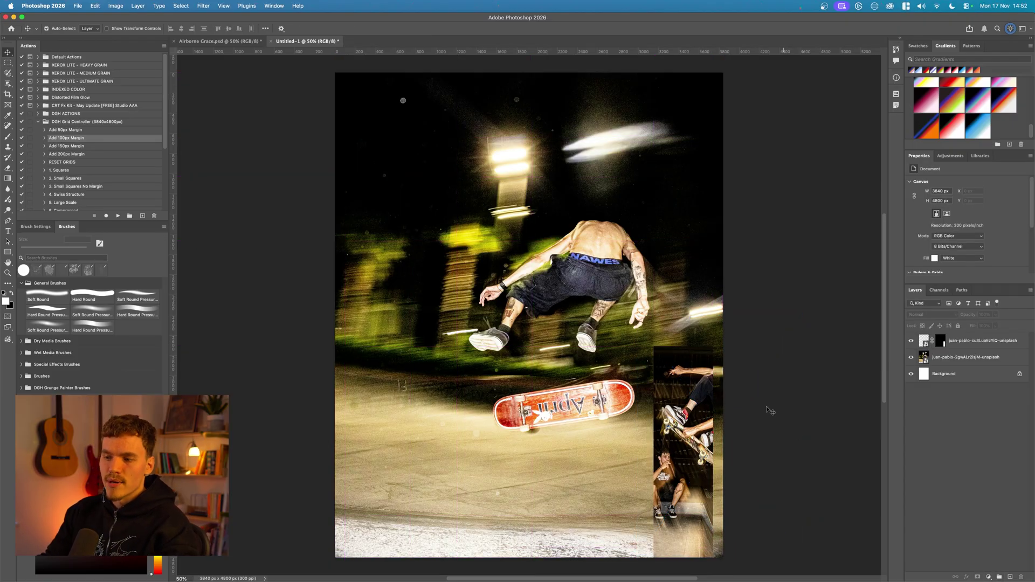
pyautogui.click(688, 401)
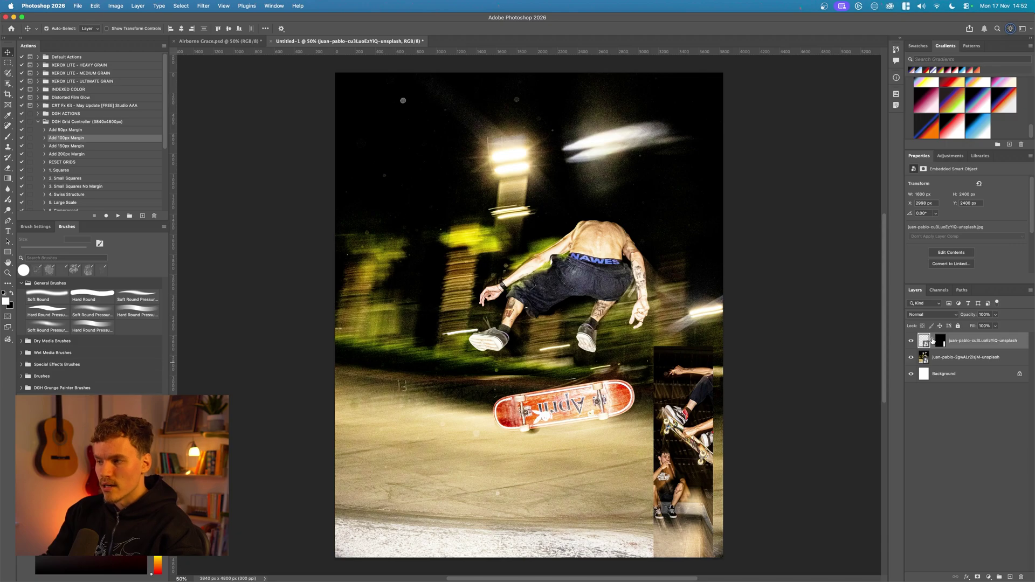
pyautogui.click(812, 345)
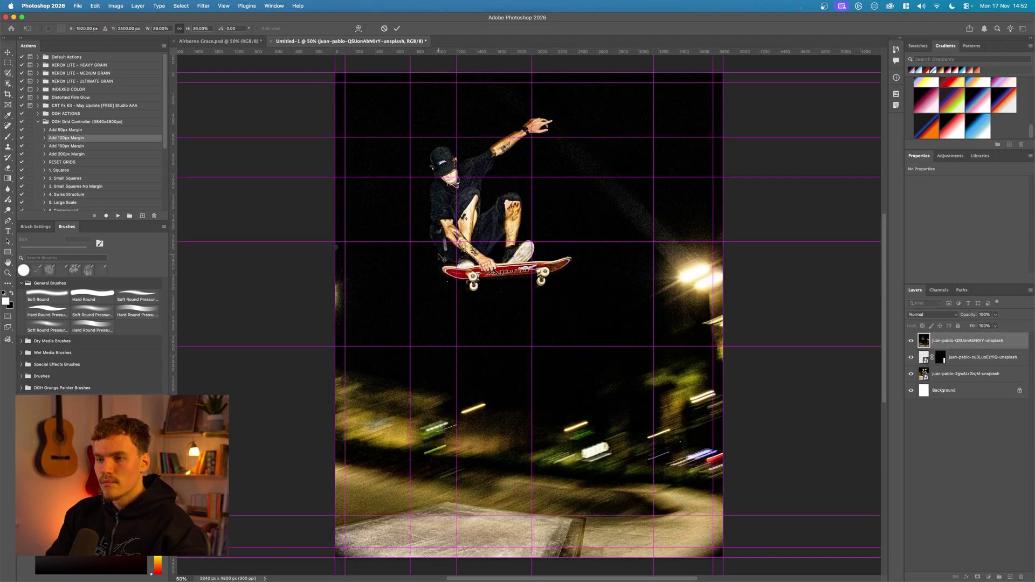
# Place the black-cap skater photo at full canvas size and move the skater toward the poster's upper-left corner
pyautogui.press('Return')
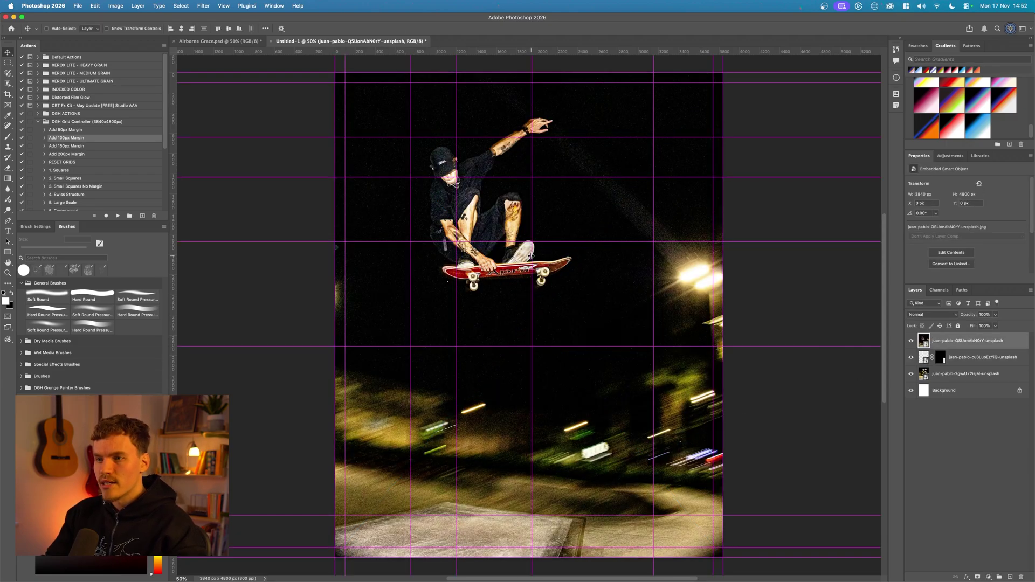
pyautogui.press('ctrl')
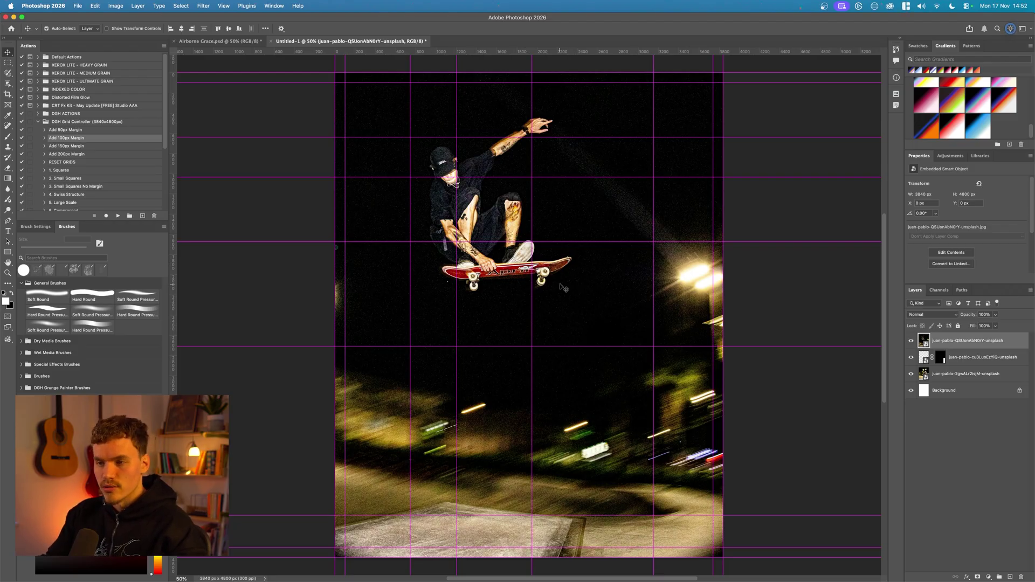
pyautogui.moveTo(484, 260); pyautogui.dragTo(456, 246)
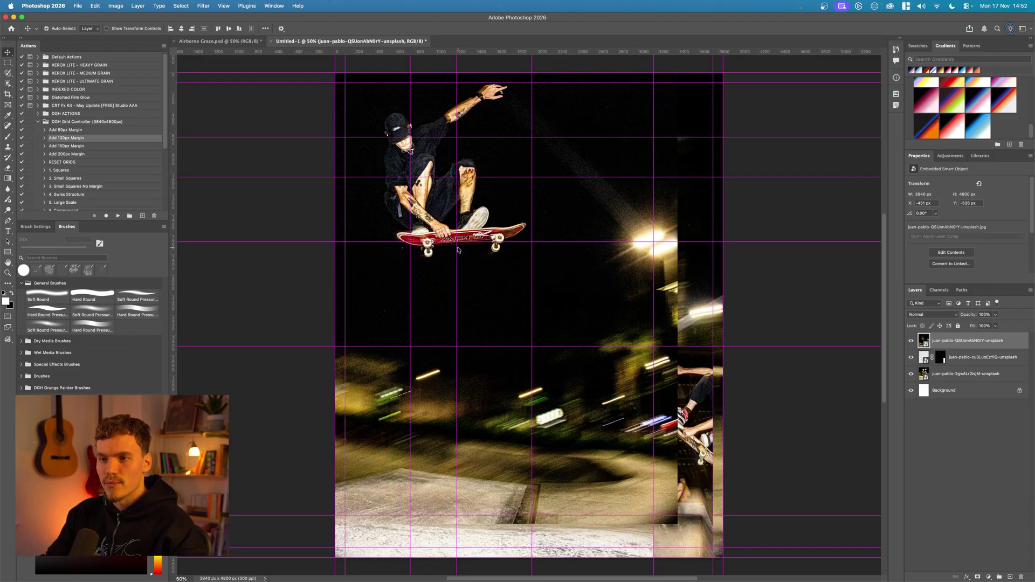
pyautogui.scroll(5, 457, 247)
pyautogui.scroll(-3, 459, 246)
pyautogui.scroll(5, 464, 243)
pyautogui.moveTo(507, 308); pyautogui.dragTo(497, 295)
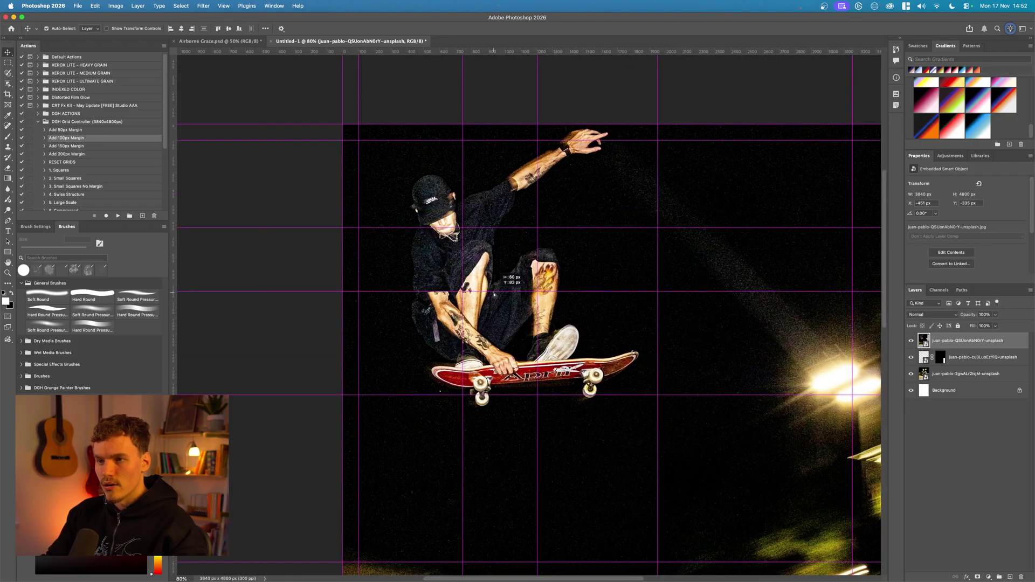
# Scale the black-cap skater photo down to 30.79% and shift it up and left past the poster's edges
pyautogui.press('super+t')
pyautogui.press('super+0')
pyautogui.moveTo(630, 109); pyautogui.dragTo(629, 130)
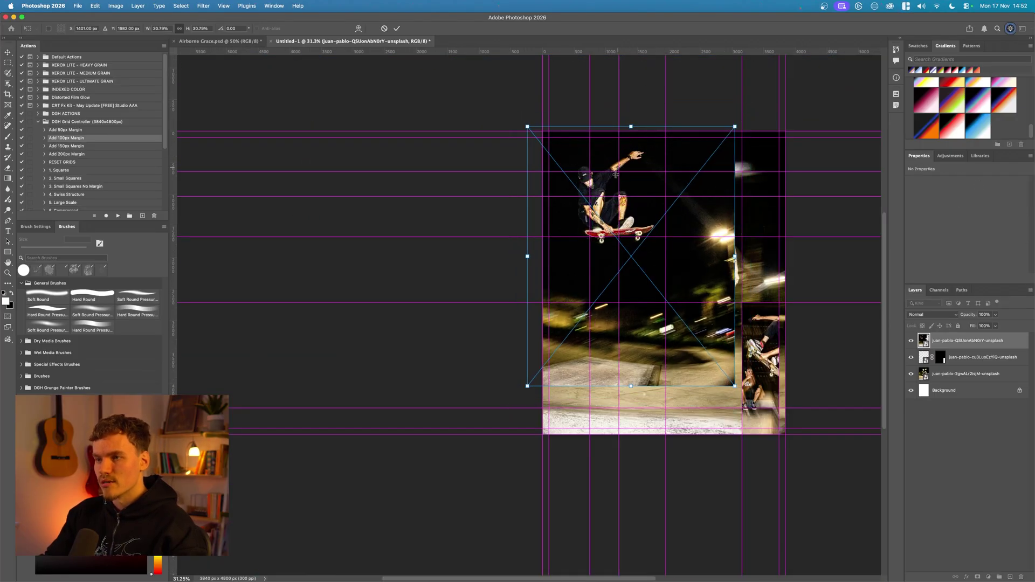
pyautogui.scroll(5, 623, 162)
pyautogui.scroll(3, 610, 295)
pyautogui.moveTo(662, 416); pyautogui.dragTo(632, 374)
pyautogui.scroll(4, 625, 288)
pyautogui.scroll(-4, 625, 287)
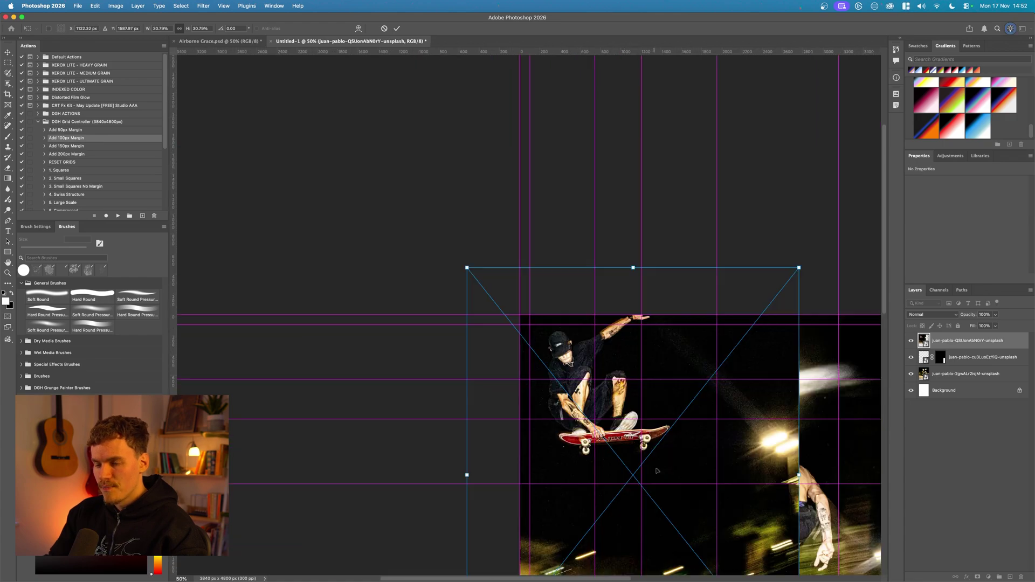
pyautogui.scroll(-4, 661, 458)
pyautogui.hscroll(8, 638, 486)
pyautogui.scroll(-1, 539, 483)
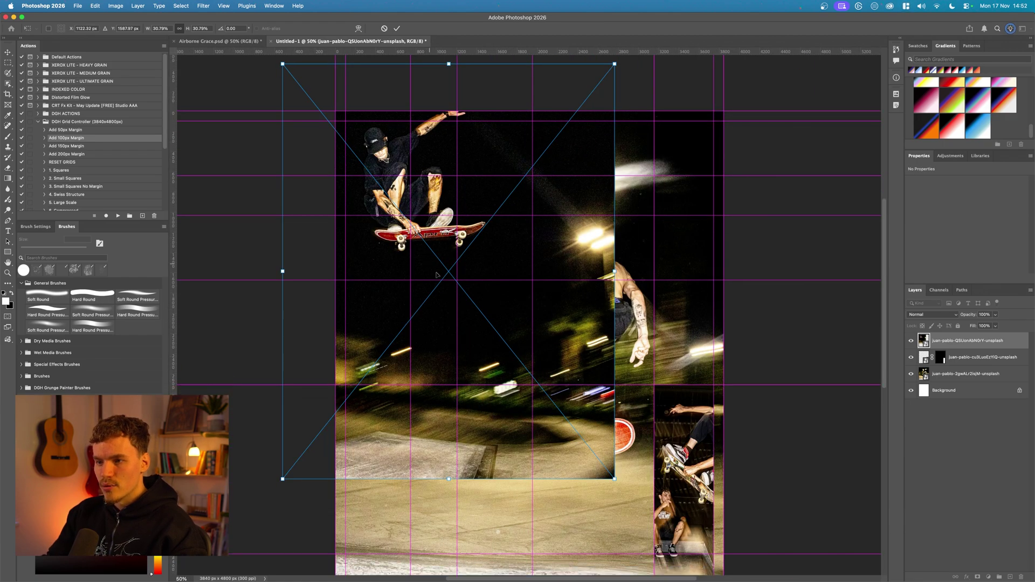
# Scale the black-cap skater photo to about 2708 × 3385 px and fit the skater into the upper-left grid cells
pyautogui.moveTo(449, 479); pyautogui.dragTo(449, 433)
pyautogui.hscroll(-5, 413, 199)
pyautogui.scroll(2, 413, 199)
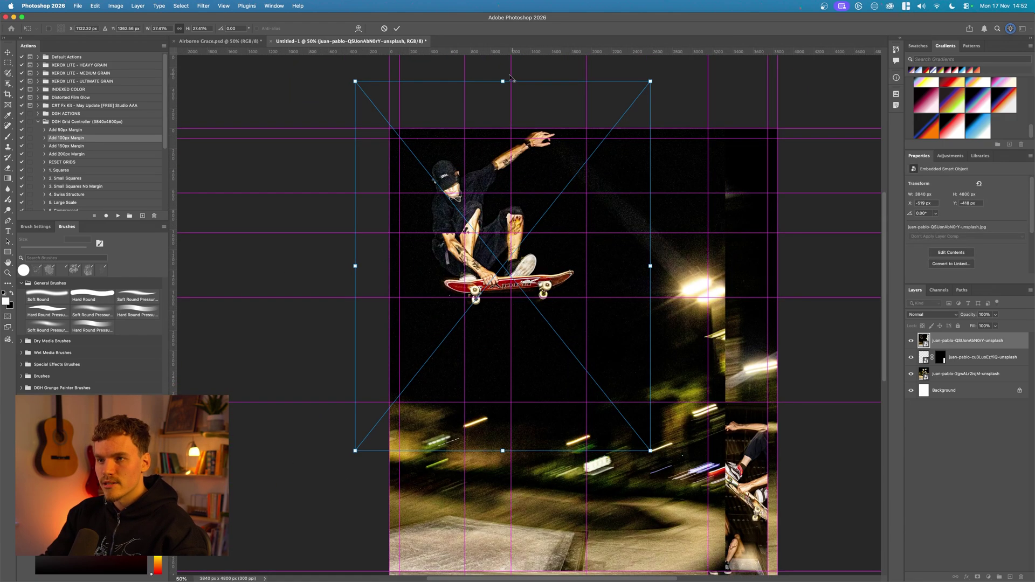
pyautogui.moveTo(502, 81); pyautogui.dragTo(503, 86)
pyautogui.moveTo(483, 132); pyautogui.dragTo(476, 128)
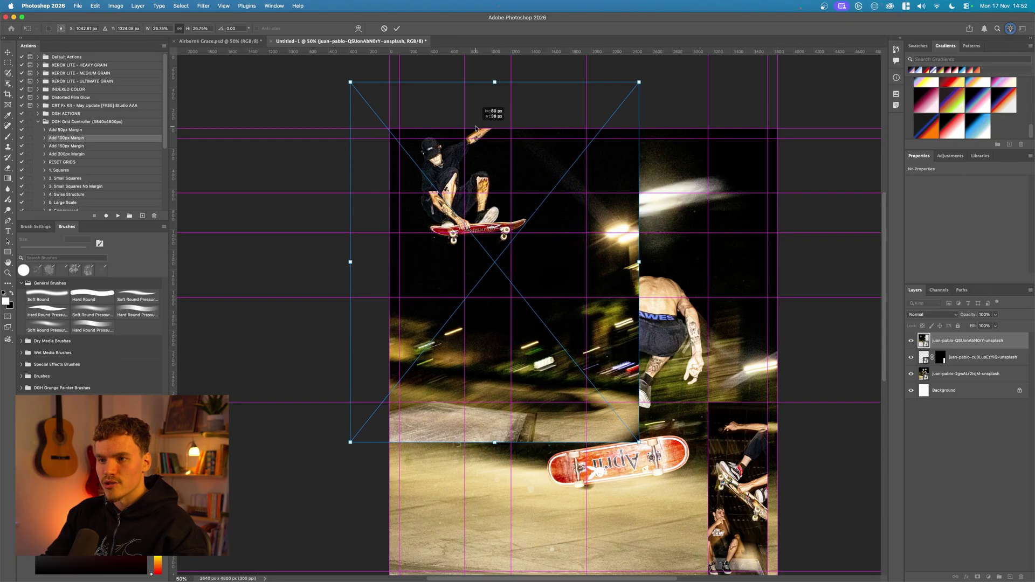
pyautogui.moveTo(494, 82); pyautogui.dragTo(494, 91)
pyautogui.moveTo(476, 157); pyautogui.dragTo(460, 157)
pyautogui.press('Return')
# Mask the black-cap skater photo to the upper-left grid area, from the left margin guide and top edge to the guides at the skateboard
pyautogui.press('super+plus')
pyautogui.press('super+plus')
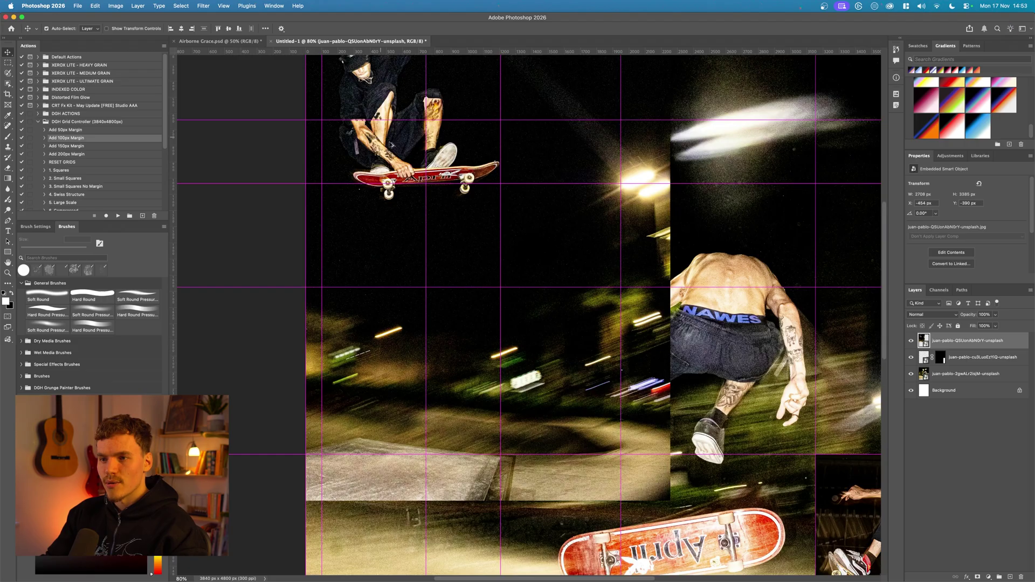
pyautogui.scroll(5, 448, 189)
pyautogui.press('m')
pyautogui.moveTo(321, 141); pyautogui.dragTo(501, 310)
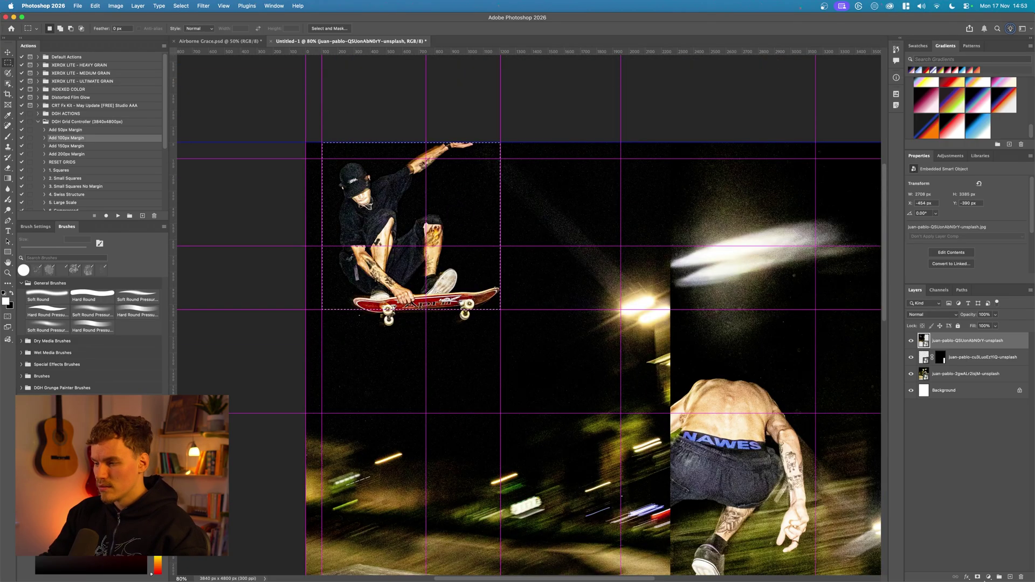
pyautogui.click(978, 577)
pyautogui.press('v')
pyautogui.press('super+semicolon')
pyautogui.press('super+semicolon')
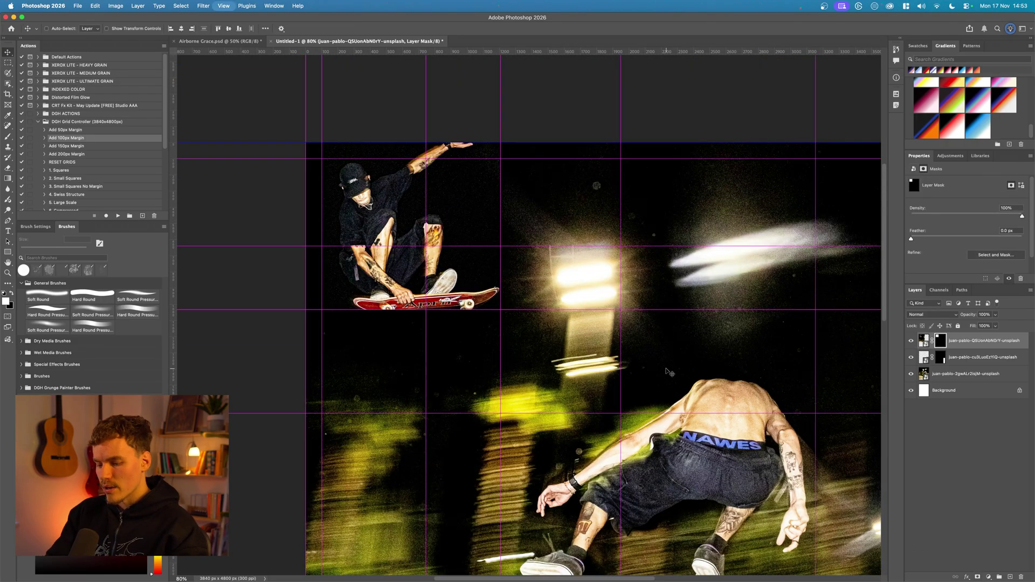
# Paint the skateboard's cut-off wheels back into the black-cap skater's mask with a white 60 px Hard Round brush
pyautogui.scroll(5, 388, 301)
pyautogui.press('b')
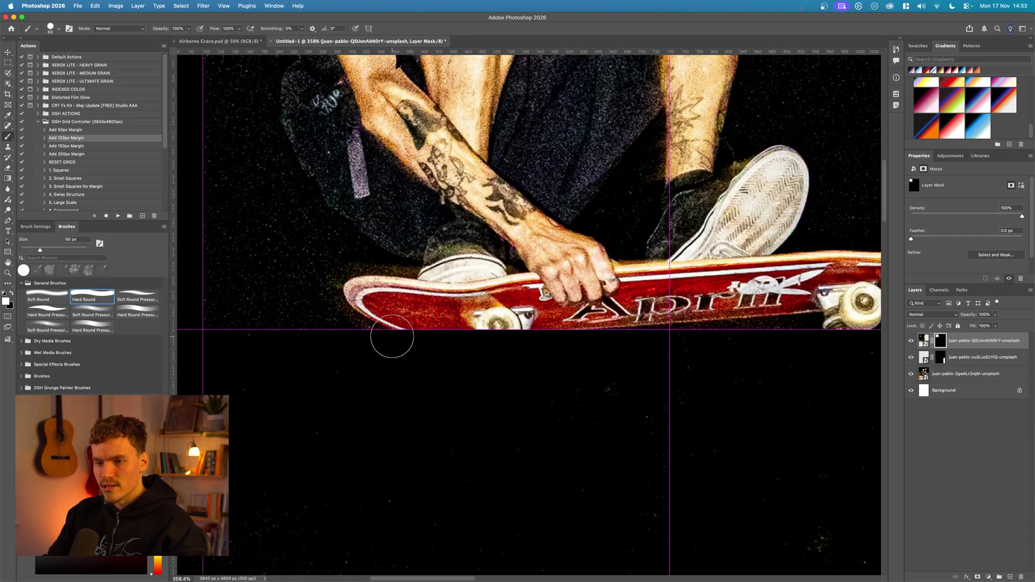
pyautogui.hscroll(-2, 393, 340)
pyautogui.moveTo(483, 325); pyautogui.dragTo(516, 328)
pyautogui.press('super+z')
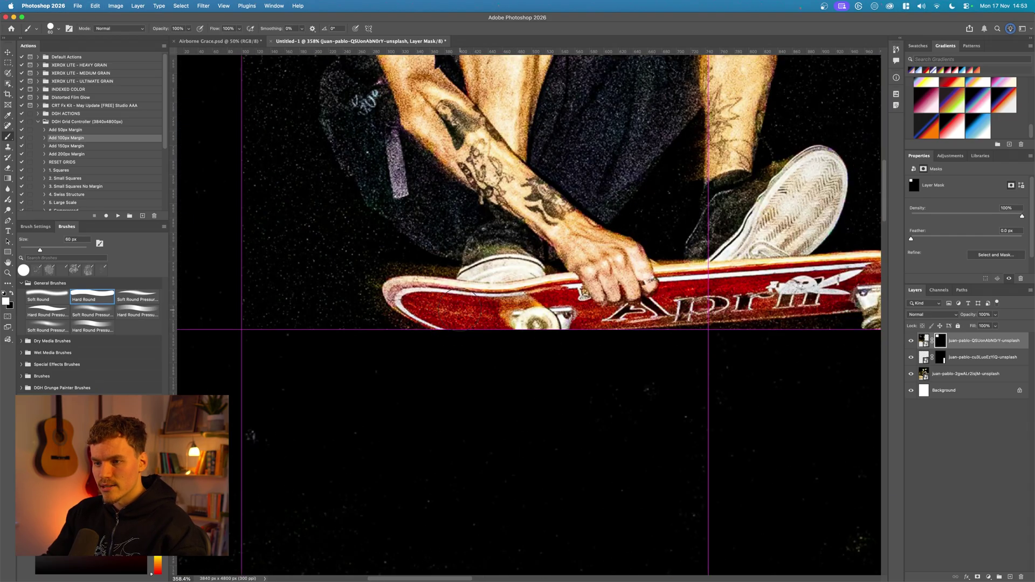
pyautogui.moveTo(450, 316)
pyautogui.mouseDown()
pyautogui.moveTo(528, 317)
pyautogui.moveTo(545, 333)
pyautogui.moveTo(546, 382)
pyautogui.moveTo(554, 317)
pyautogui.mouseUp()
pyautogui.moveTo(554, 318); pyautogui.dragTo(600, 318)
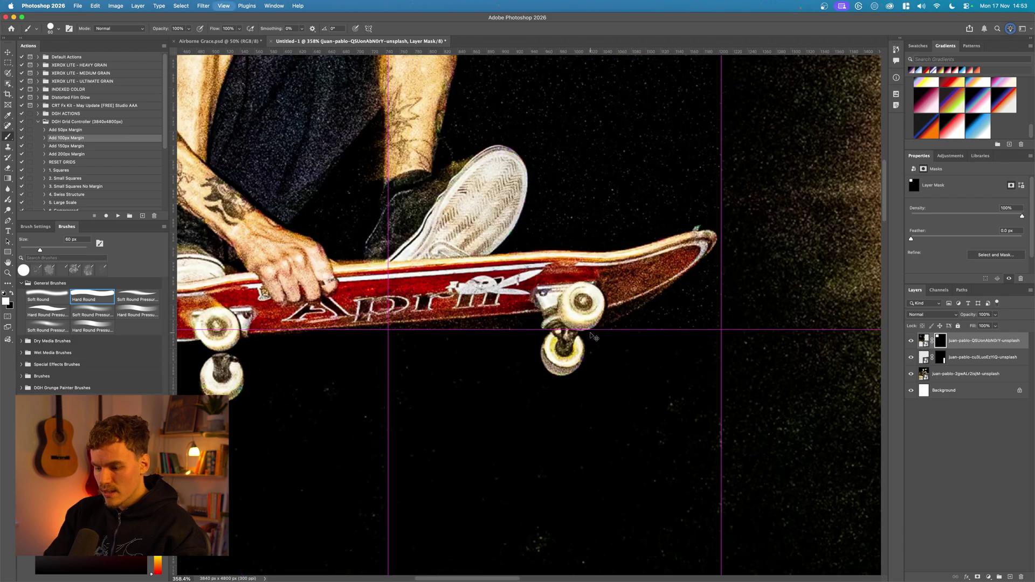
pyautogui.press('super+0')
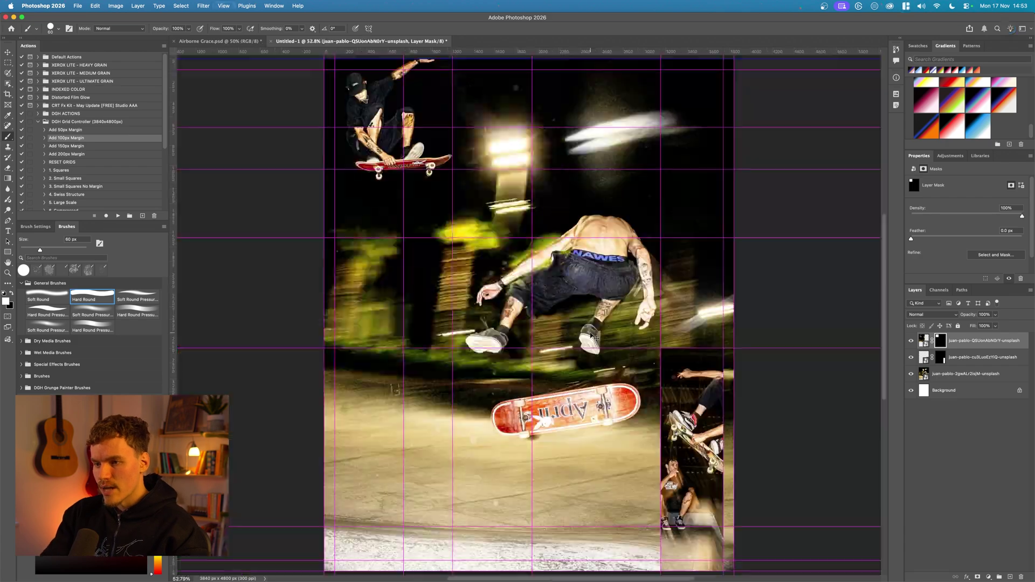
# Hide the guides and group the three skater photo layers as Images
pyautogui.press('super+semicolon')
pyautogui.press('v')
pyautogui.click(827, 337)
pyautogui.scroll(-3, 826, 340)
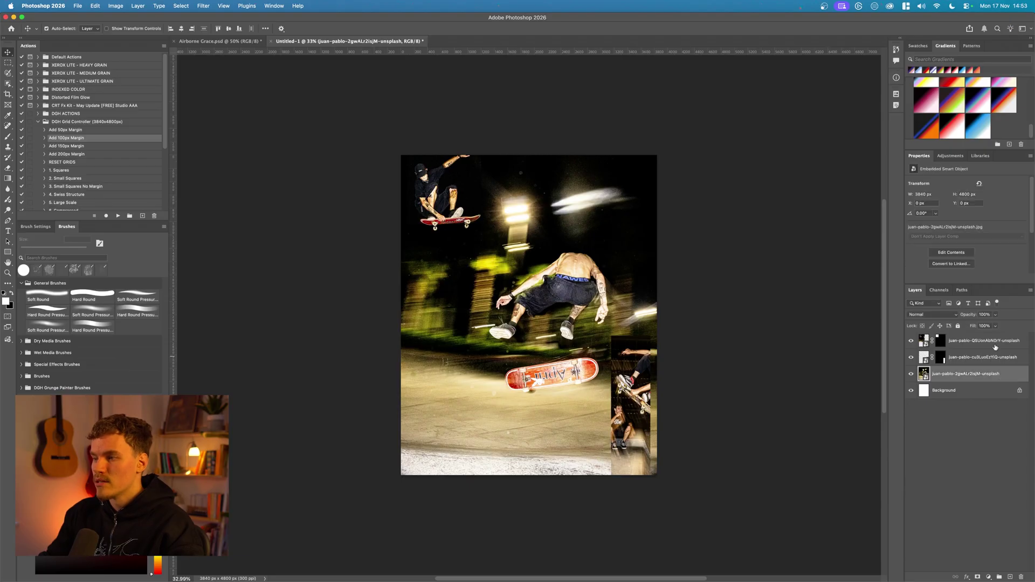
pyautogui.hotkey('ctrl', 'g')
pyautogui.doubleClick(949, 338)
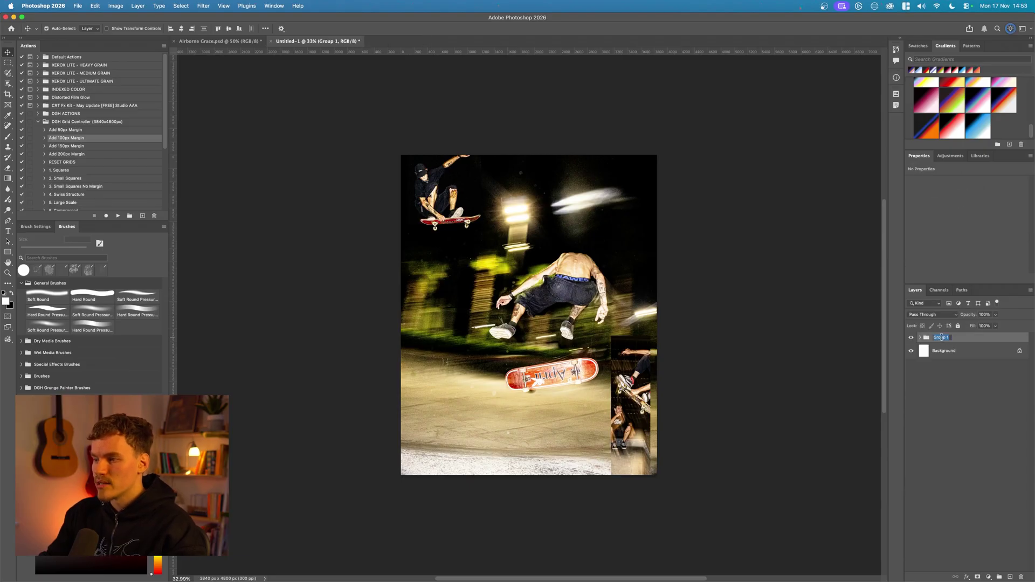
pyautogui.write('Images')
pyautogui.press('Return')
# Add a Gradient Map adjustment layer above the Images group
pyautogui.click(988, 577)
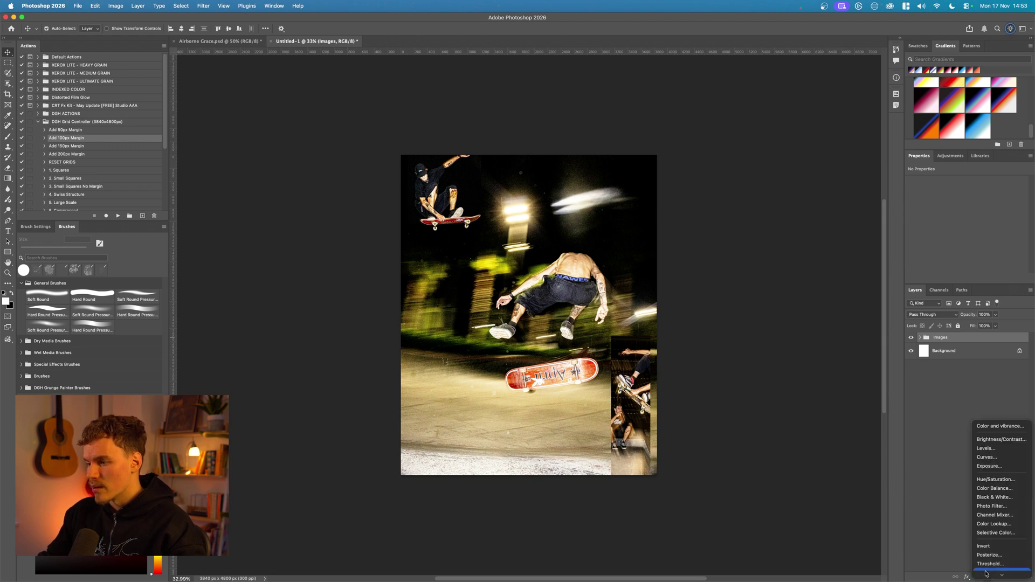
pyautogui.click(1003, 544)
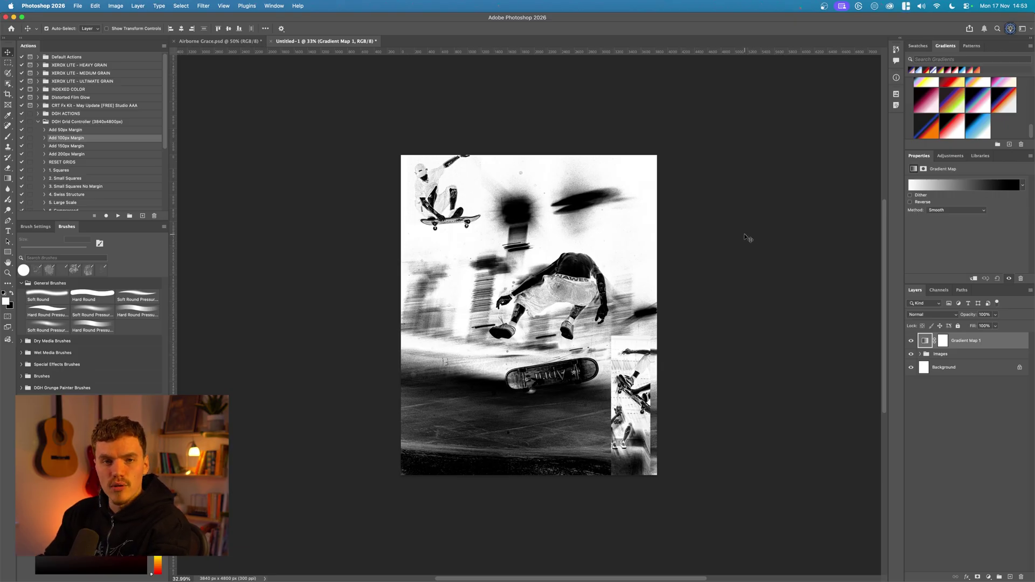
pyautogui.click(759, 232)
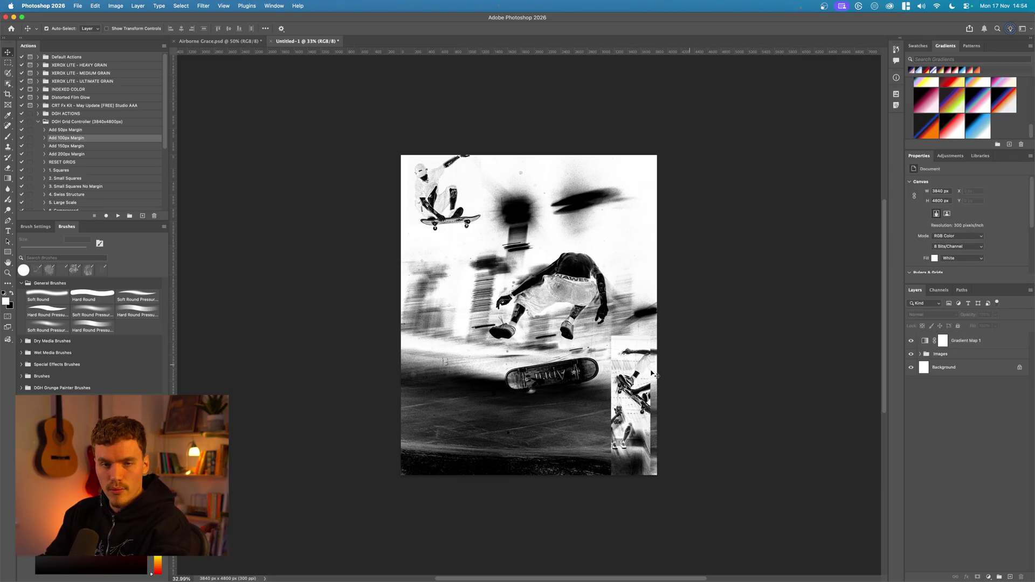
pyautogui.click(970, 347)
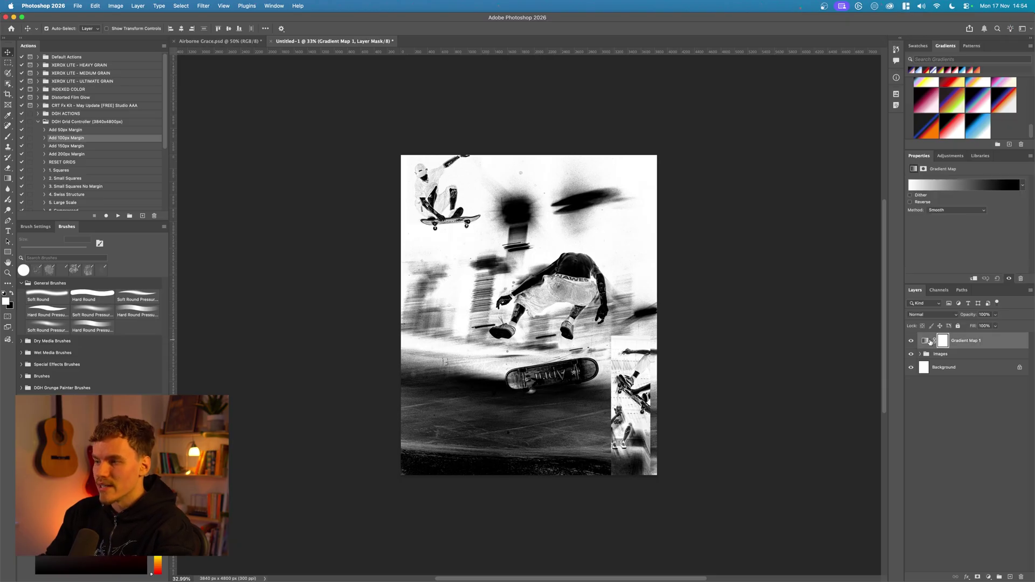
# Apply the black-to-off-white DGH 19 preset from the DGH Gradient Mapper set to the gradient map
pyautogui.click(984, 186)
pyautogui.moveTo(526, 371); pyautogui.dragTo(782, 203)
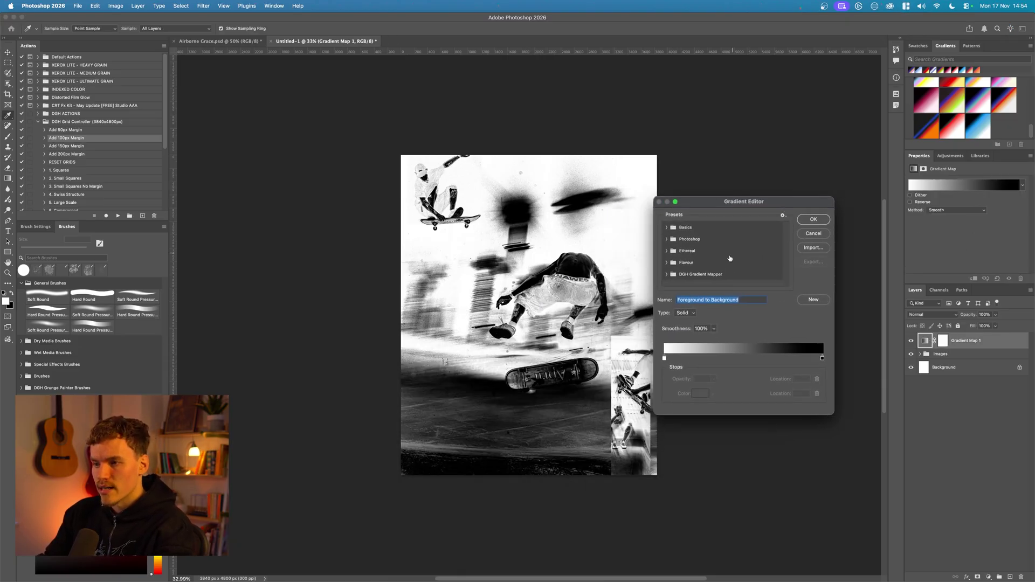
pyautogui.click(667, 275)
pyautogui.click(754, 279)
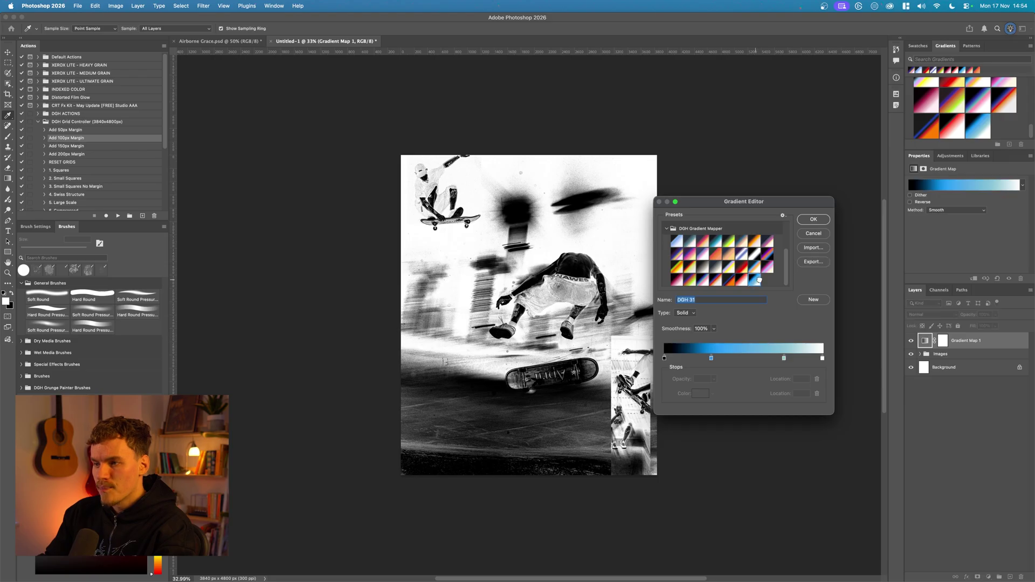
pyautogui.click(713, 266)
pyautogui.click(701, 266)
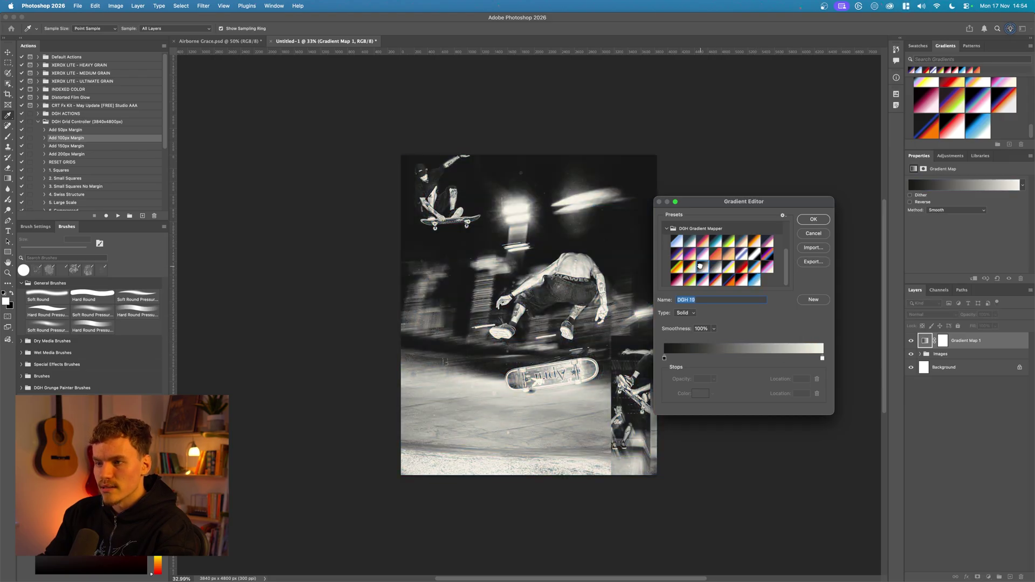
pyautogui.click(814, 220)
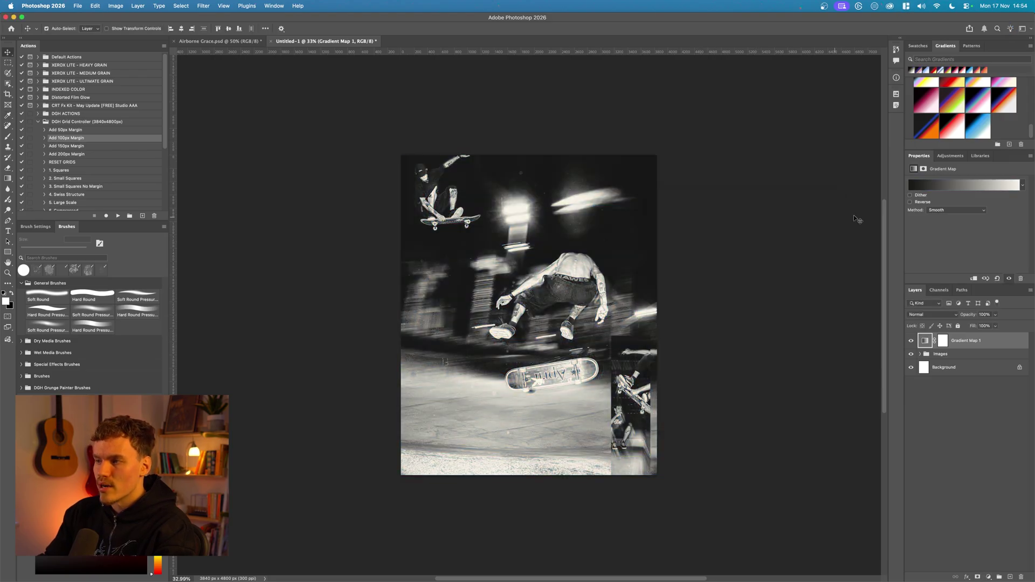
# Reverse the gradient map and give it the pale pink, yellow and deep purple preset from the DGH Gradient Mapper set
pyautogui.click(911, 202)
pyautogui.click(964, 185)
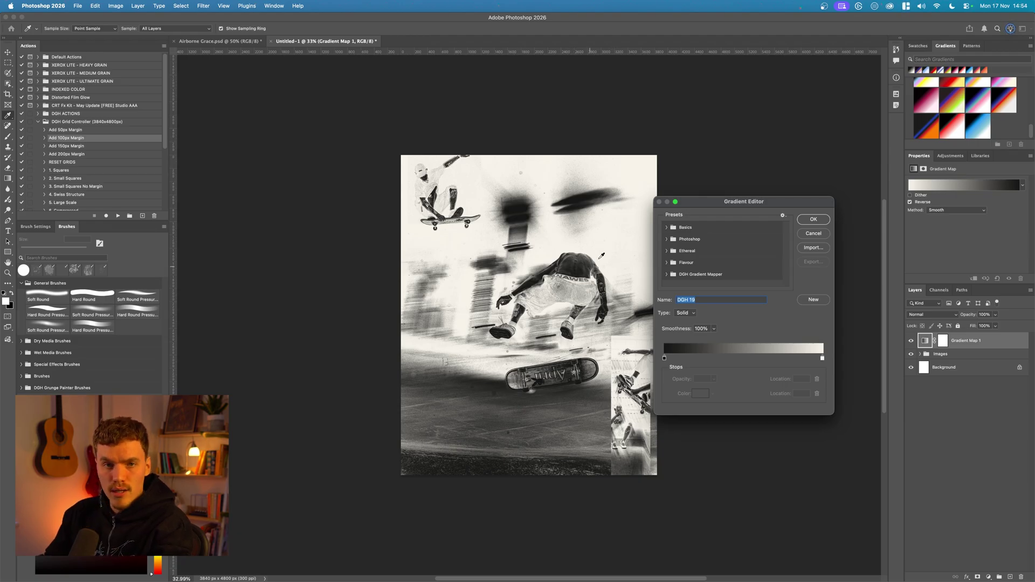
pyautogui.click(668, 275)
pyautogui.click(677, 254)
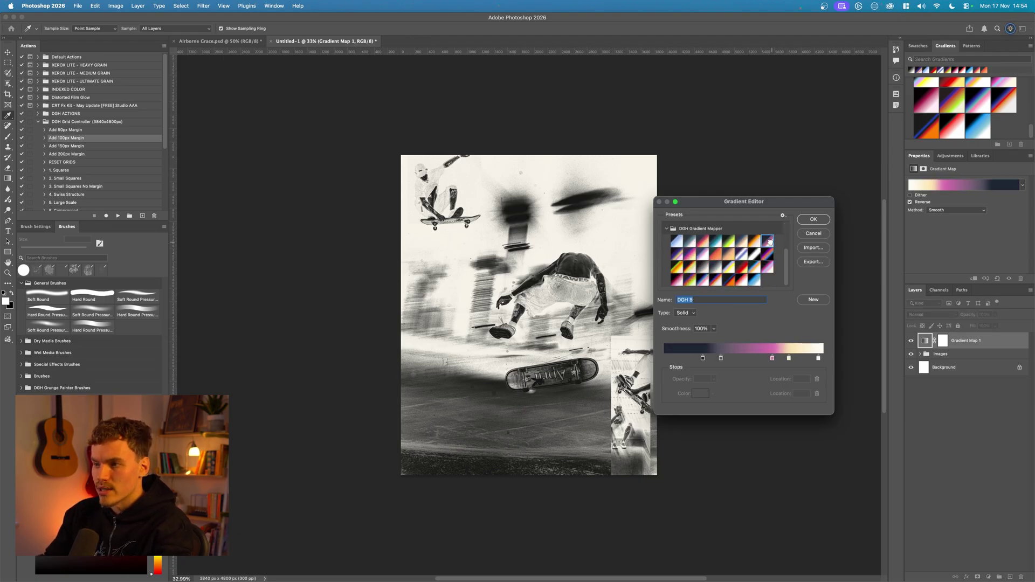
pyautogui.click(703, 253)
pyautogui.click(690, 254)
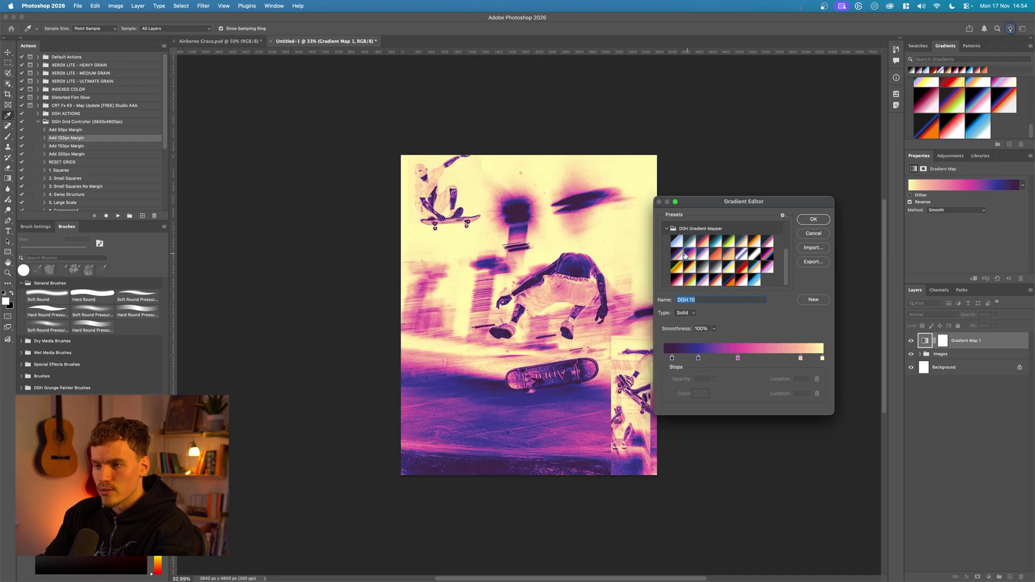
pyautogui.click(677, 254)
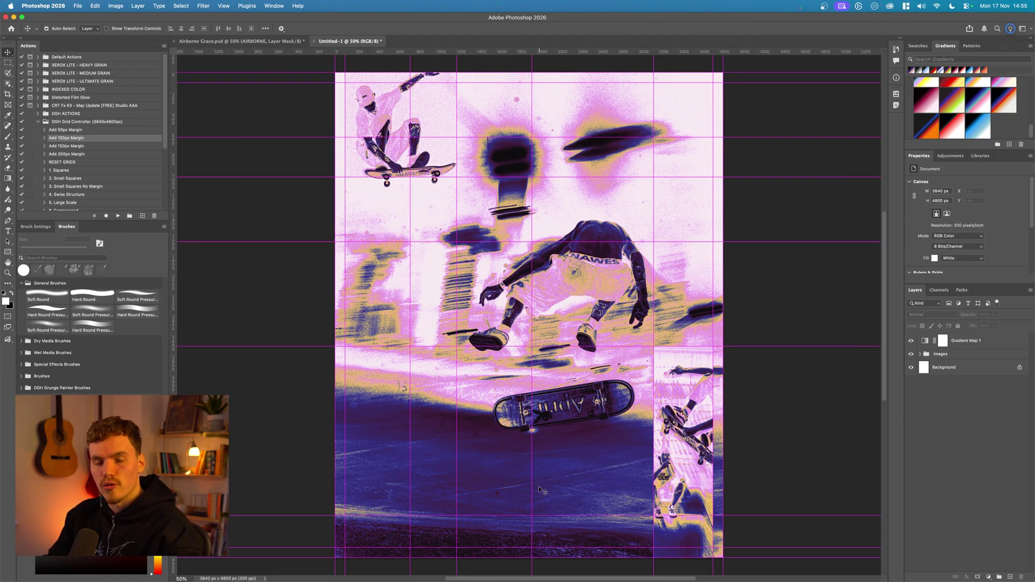
# Add the white title text AIRBORNE in Owners XWide Bold over the dark ground in the poster's lower part
pyautogui.press('t')
pyautogui.click(396, 479)
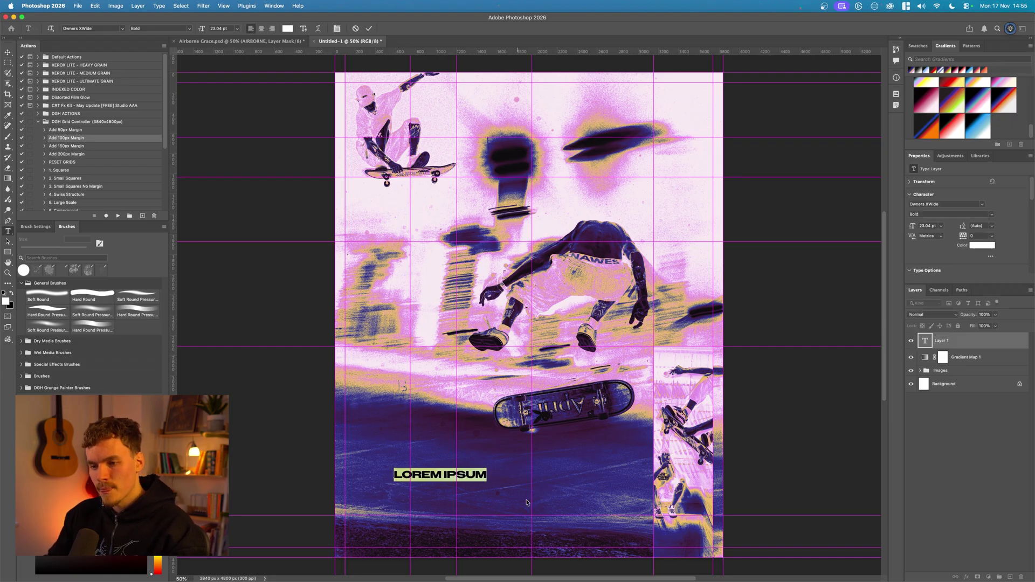
pyautogui.write('AIRBORNE')
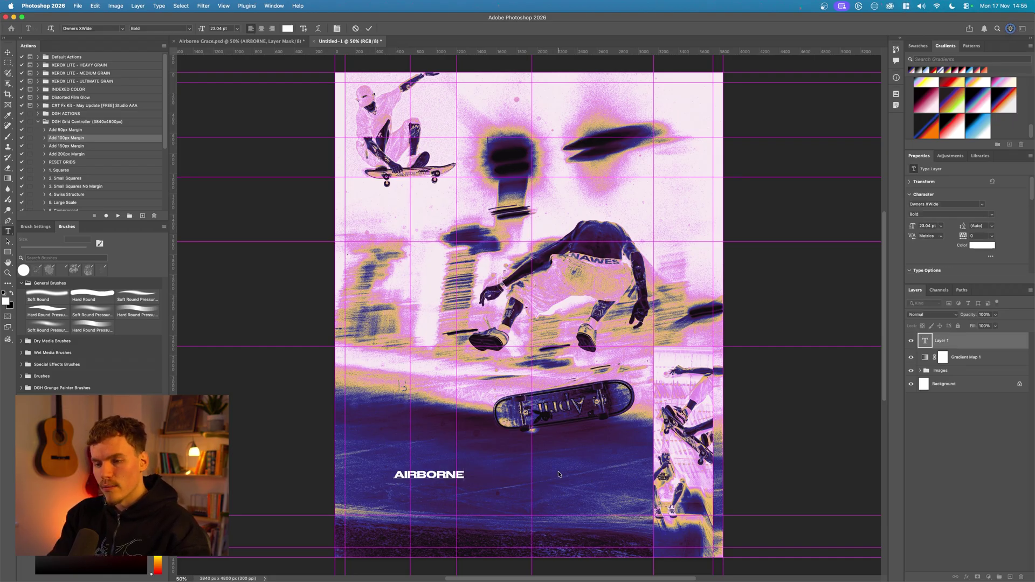
pyautogui.press('super+Return')
# Enlarge the AIRBORNE title from the left margin guide and set its font size to 90 pt
pyautogui.press('super+t')
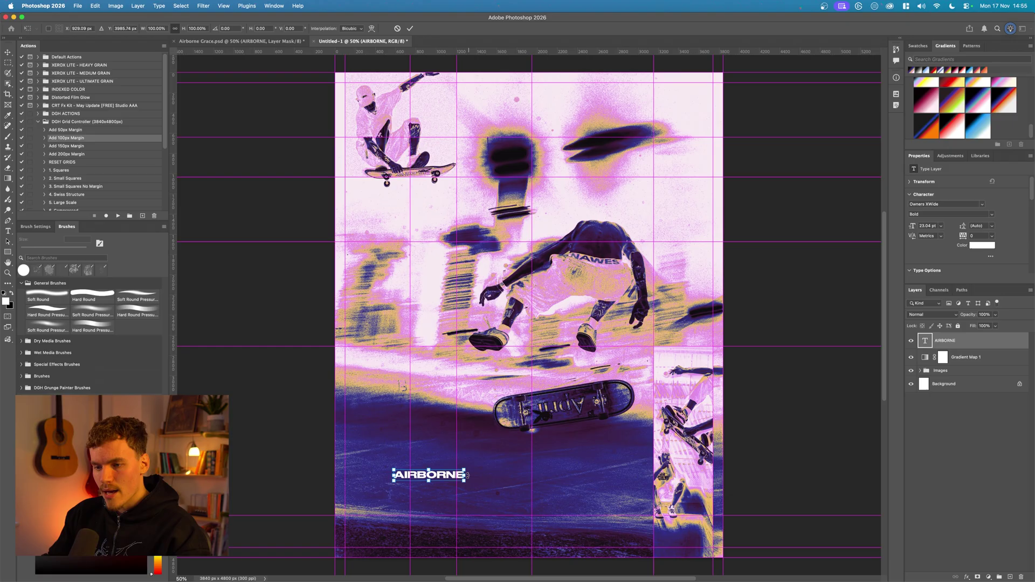
pyautogui.moveTo(465, 475); pyautogui.dragTo(530, 478)
pyautogui.press('Return')
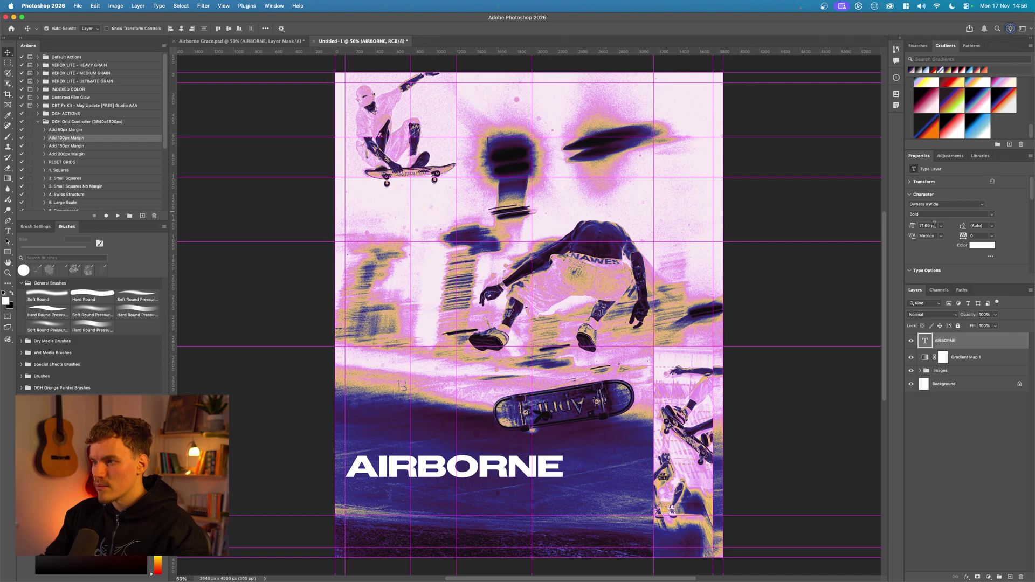
pyautogui.write('90')
pyautogui.press('Return')
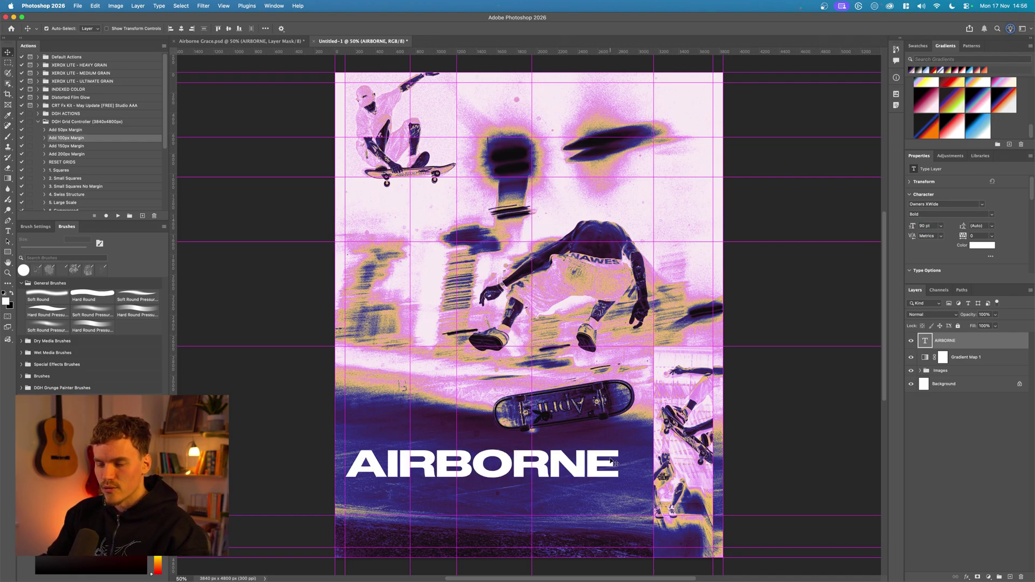
# Lower the AIRBORNE title, duplicate it as a second line directly beneath, and replace the copy's text with Grace
pyautogui.moveTo(593, 468); pyautogui.dragTo(561, 524)
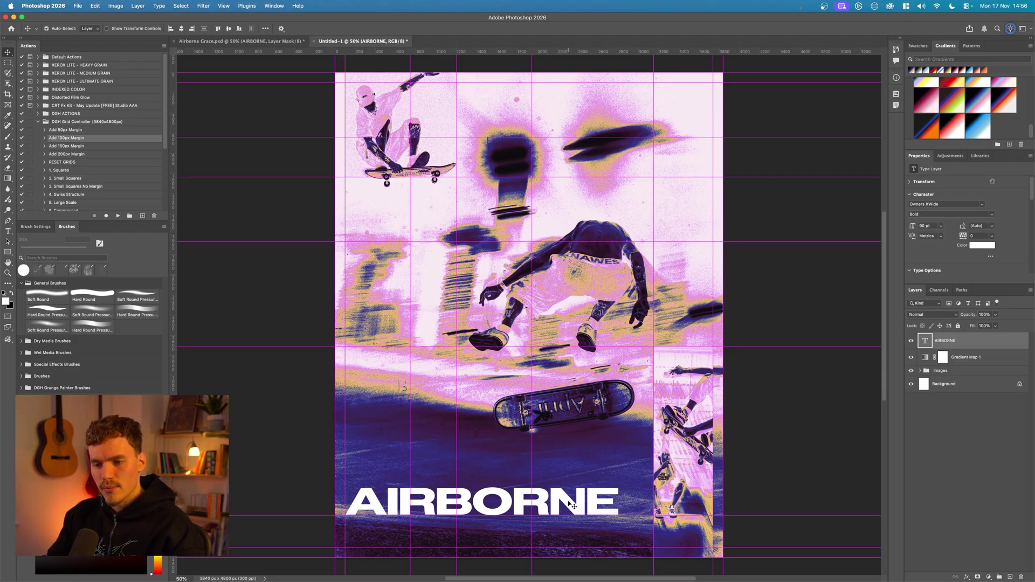
pyautogui.moveTo(573, 505)
pyautogui.mouseDown()
pyautogui.moveTo(577, 469)
pyautogui.moveTo(582, 511)
pyautogui.mouseUp()
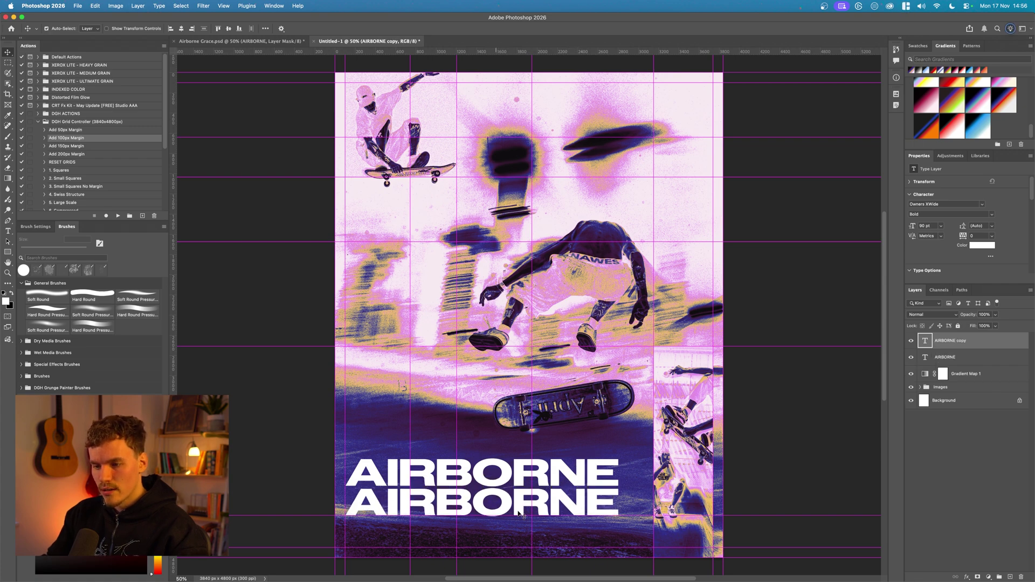
pyautogui.press('t')
pyautogui.click(577, 505)
pyautogui.press('super+a')
pyautogui.write('GRACE')
# Set the Grace text in Sloop ScriptOne and turn off its all-caps formatting
pyautogui.press('super+a')
pyautogui.click(982, 205)
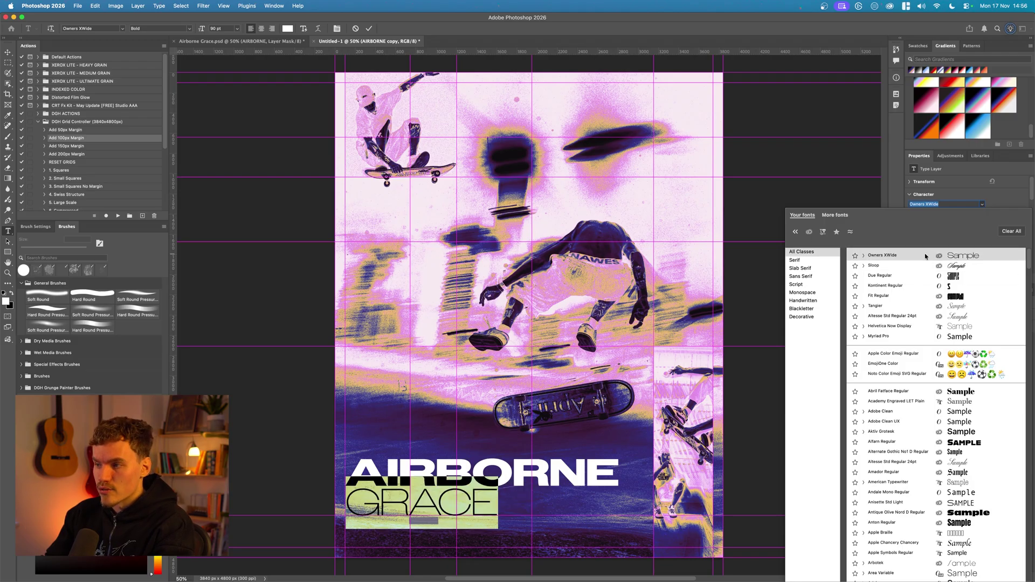
pyautogui.click(918, 269)
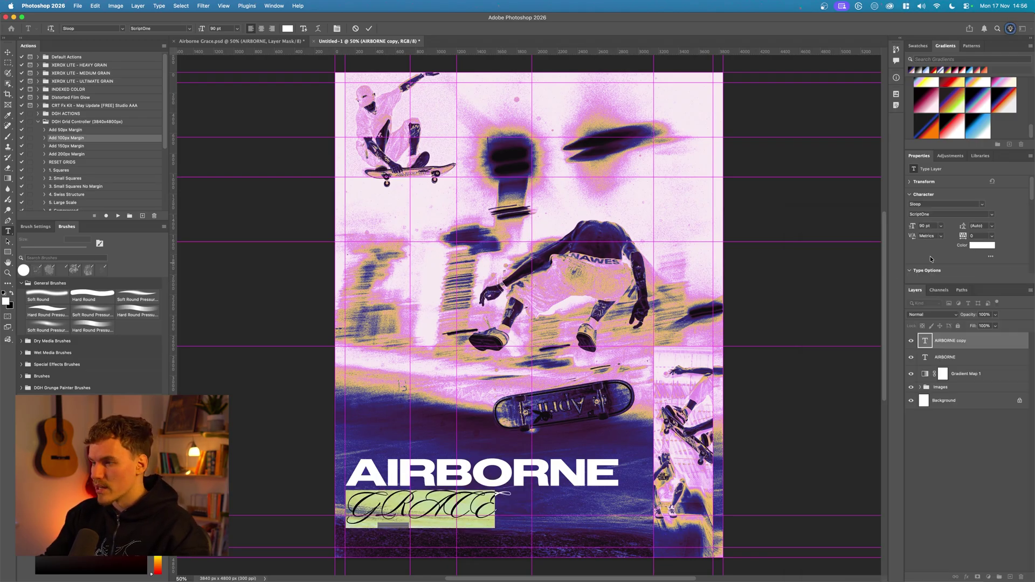
pyautogui.scroll(-3, 931, 253)
pyautogui.click(913, 185)
# Scale the Grace script to about 209%, overlap it with the lower end of AIRBORNE, and hide the guides
pyautogui.moveTo(387, 501); pyautogui.dragTo(650, 439)
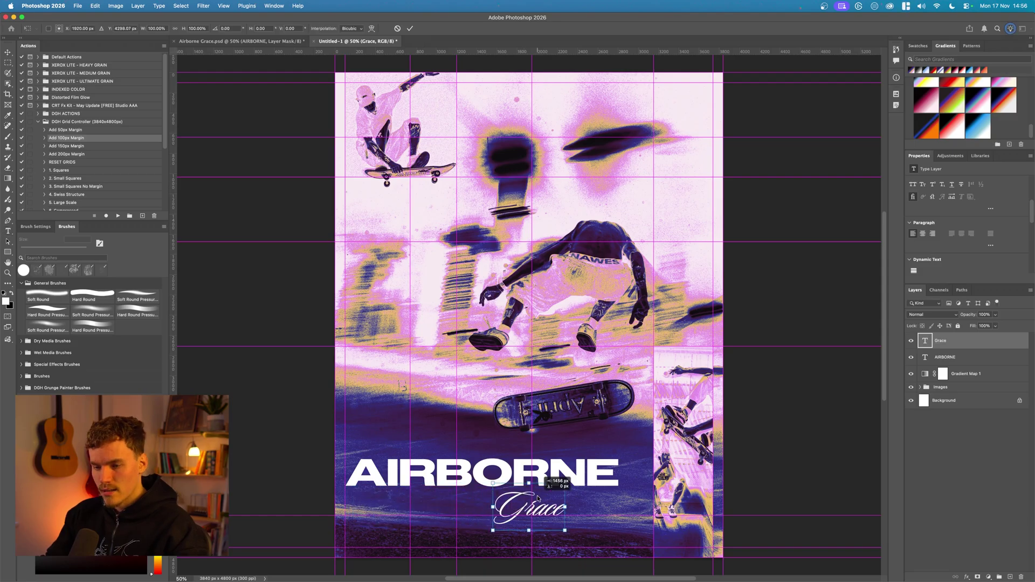
pyautogui.press('Return')
pyautogui.moveTo(604, 487); pyautogui.dragTo(604, 501)
pyautogui.moveTo(650, 451); pyautogui.dragTo(658, 444)
pyautogui.moveTo(621, 493)
pyautogui.mouseDown()
pyautogui.moveTo(631, 502)
pyautogui.moveTo(618, 502)
pyautogui.mouseUp()
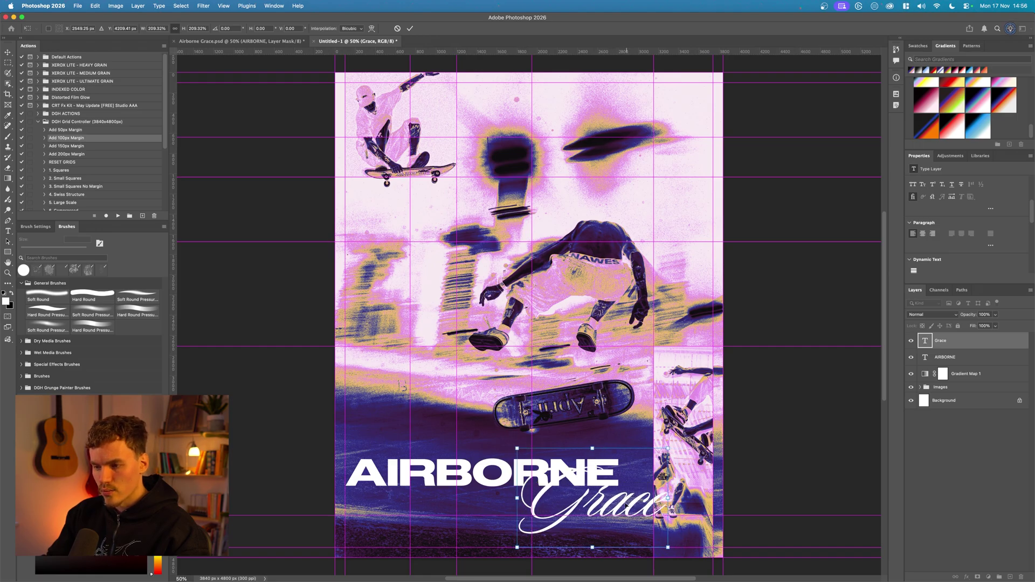
pyautogui.press('Return')
pyautogui.press('super+;')
pyautogui.scroll(-2, 619, 506)
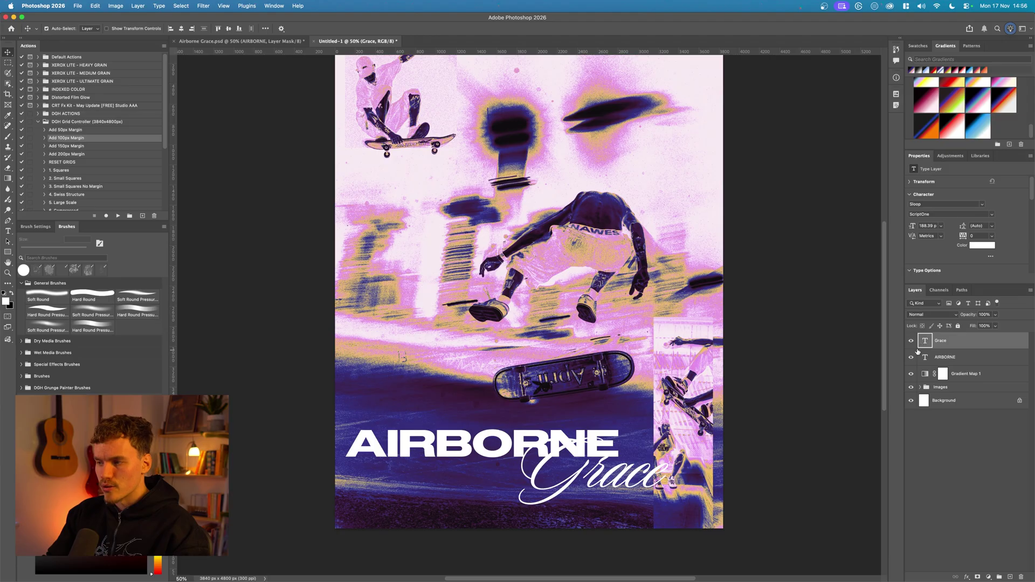
# Set the Grace text colour to light grey c8c8c8 and place its layer below the gradient map, above the Images group
pyautogui.click(981, 245)
pyautogui.moveTo(800, 286); pyautogui.dragTo(710, 266)
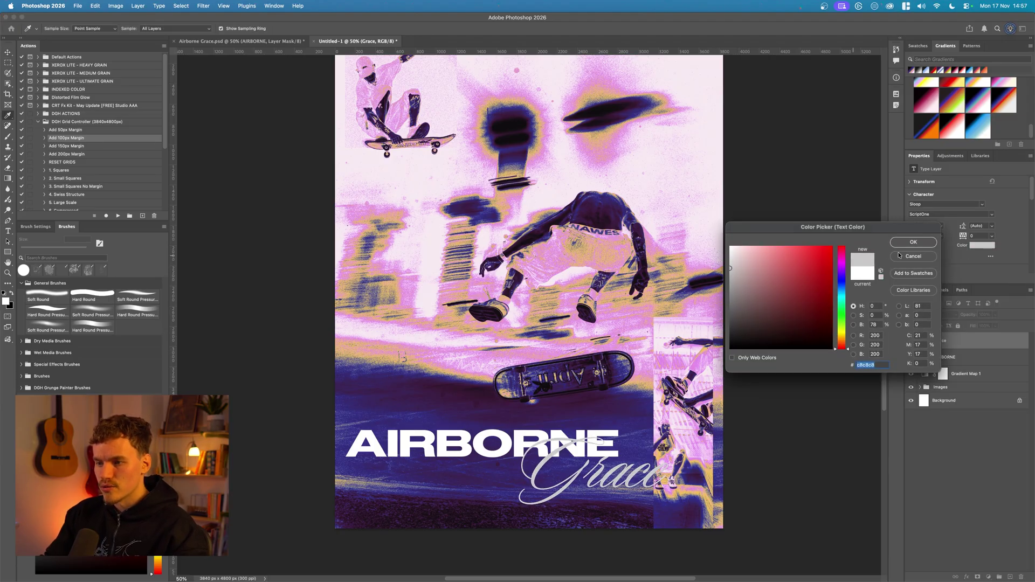
pyautogui.click(913, 242)
pyautogui.moveTo(956, 342); pyautogui.dragTo(958, 382)
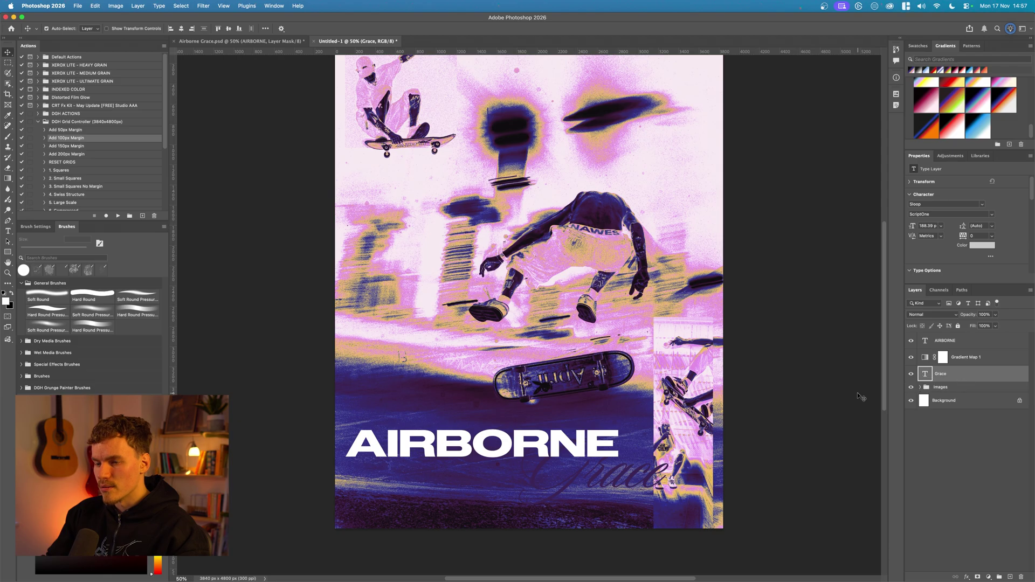
# Duplicate the Grace text layer and give the copy an outside stroke
pyautogui.scroll(3, 565, 453)
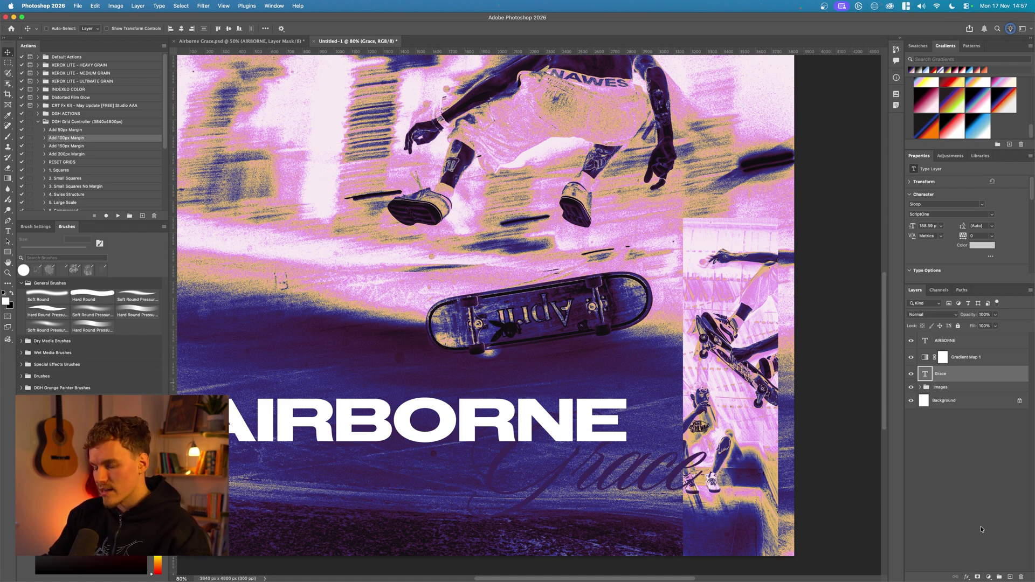
pyautogui.press('super+j')
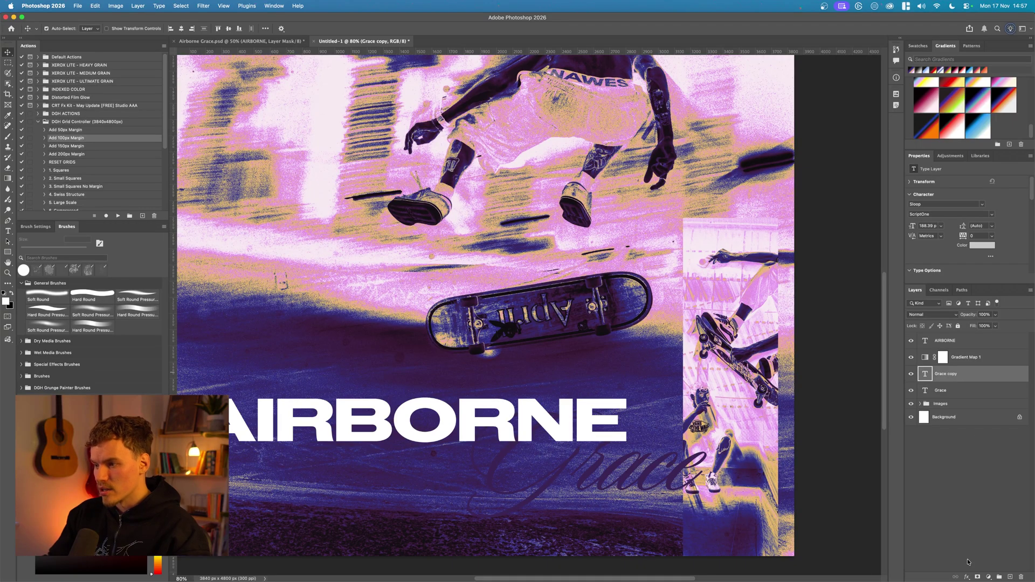
pyautogui.click(967, 577)
pyautogui.click(972, 516)
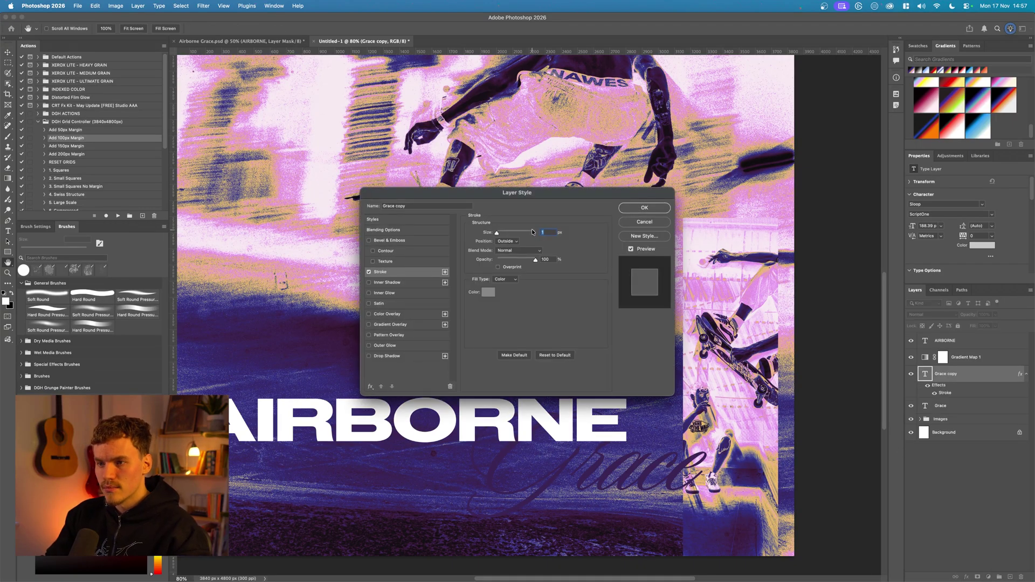
pyautogui.press('Return')
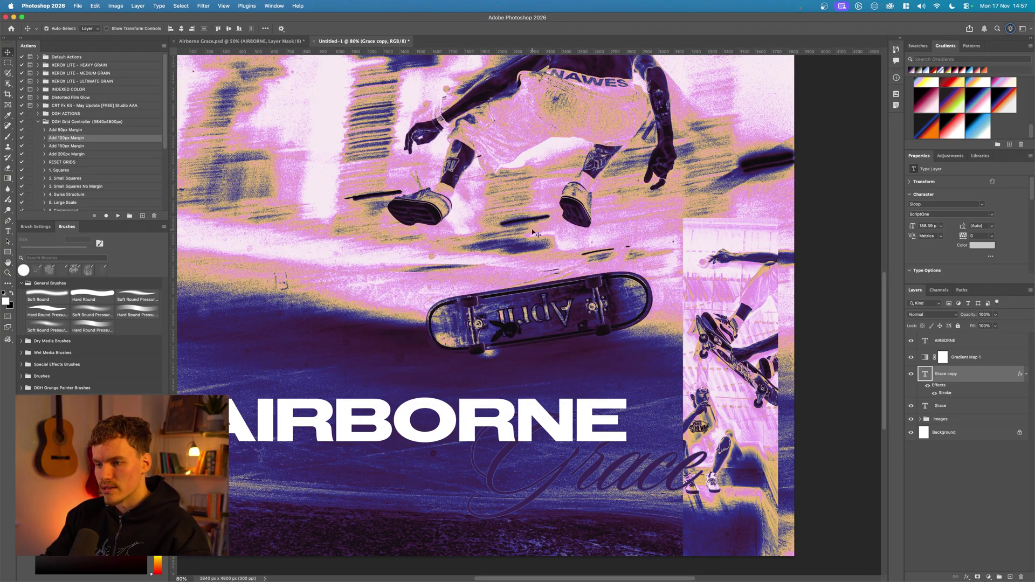
# Convert the stroked Grace copy to a smart object and load its outline as a selection
pyautogui.rightClick(971, 375)
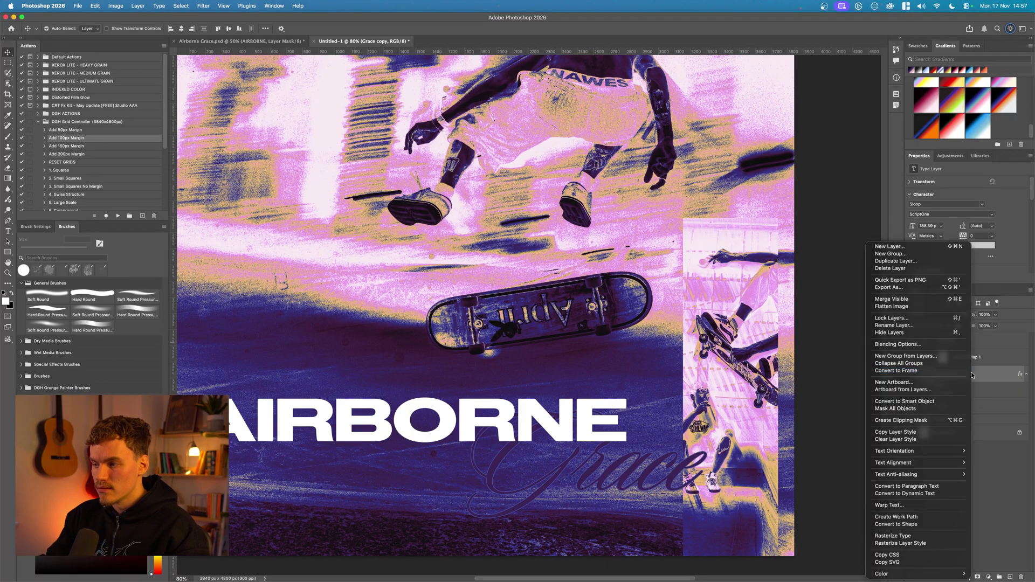
pyautogui.click(918, 377)
pyautogui.keyDown('ctrl'); pyautogui.click(924, 375); pyautogui.keyUp('ctrl')
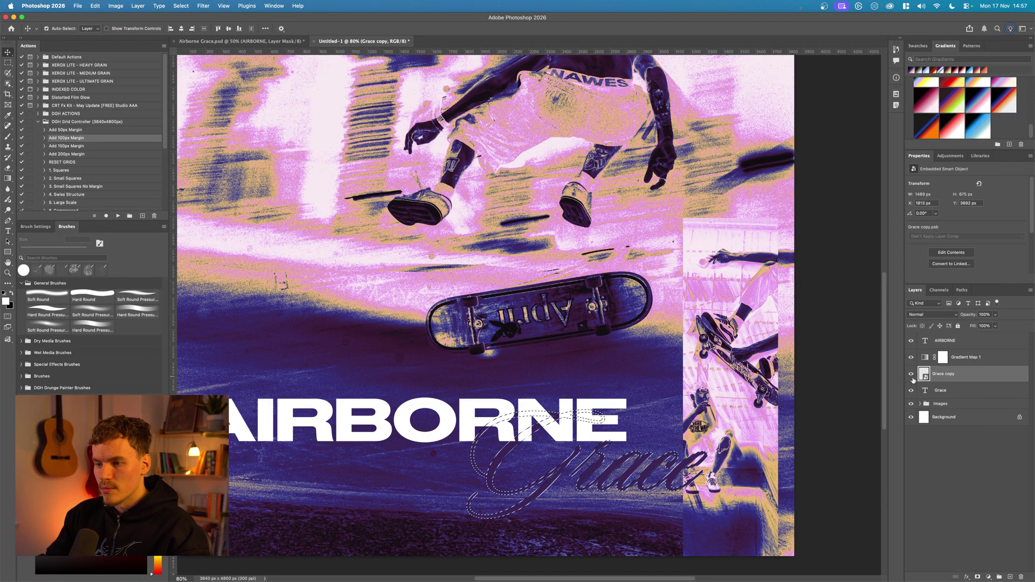
# Hide the Grace copy and add an inverted layer mask to AIRBORNE that cuts the selected Grace outline out of the title
pyautogui.click(911, 374)
pyautogui.click(920, 343)
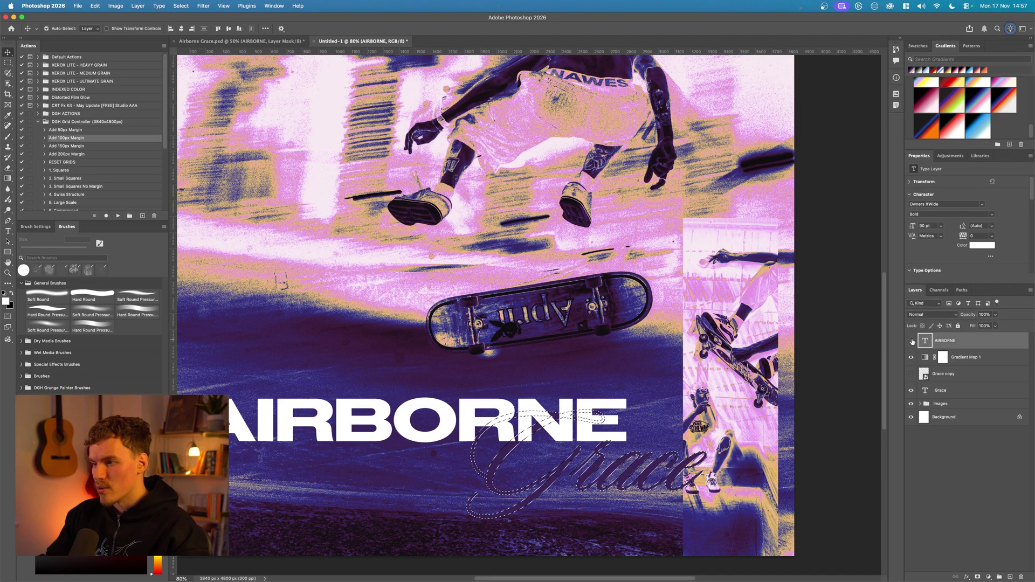
pyautogui.click(978, 577)
pyautogui.press('super+i')
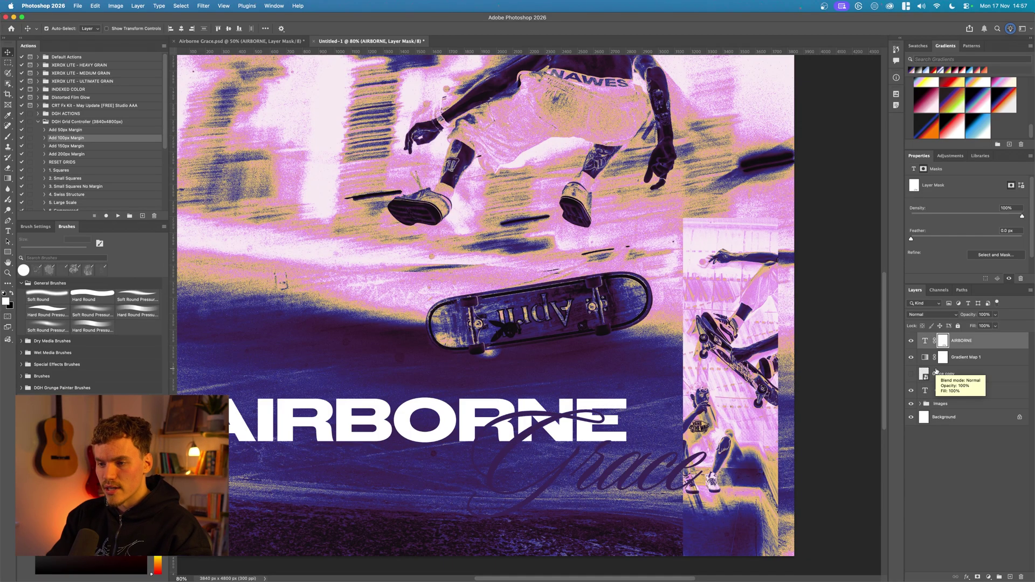
# Inspect the cut-out where the Grace script crosses AIRBORNE, comparing it with the Grace layer hidden and shown
pyautogui.scroll(10, 583, 422)
pyautogui.hscroll(-10, 560, 318)
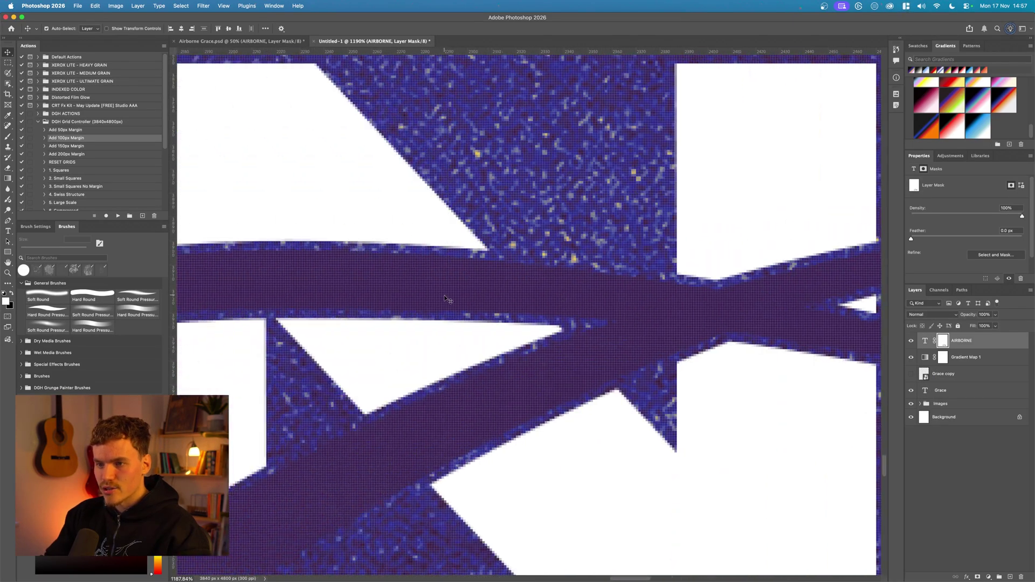
pyautogui.scroll(-3, 451, 238)
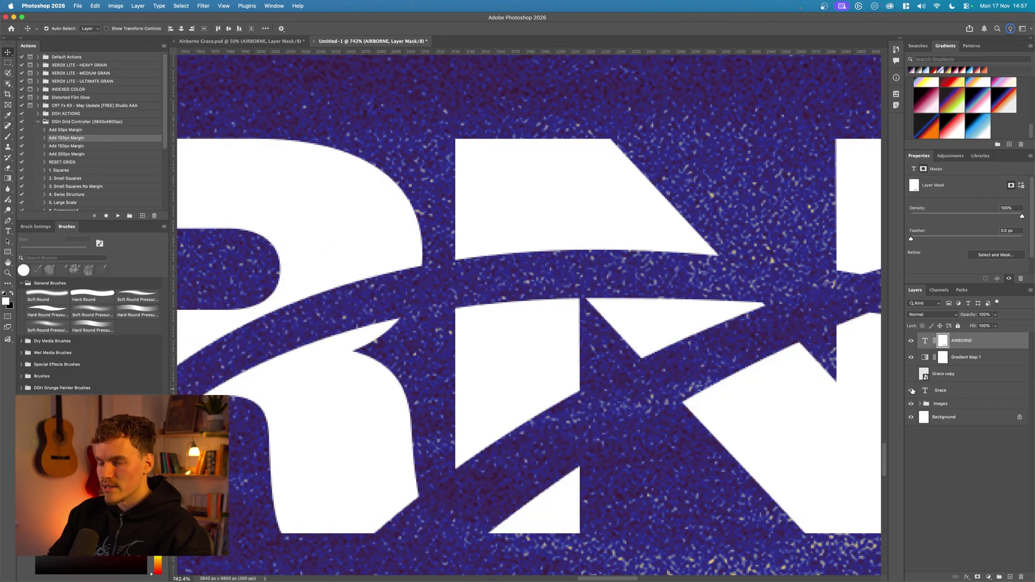
pyautogui.scroll(-3, 804, 379)
pyautogui.click(912, 393)
pyautogui.click(912, 393)
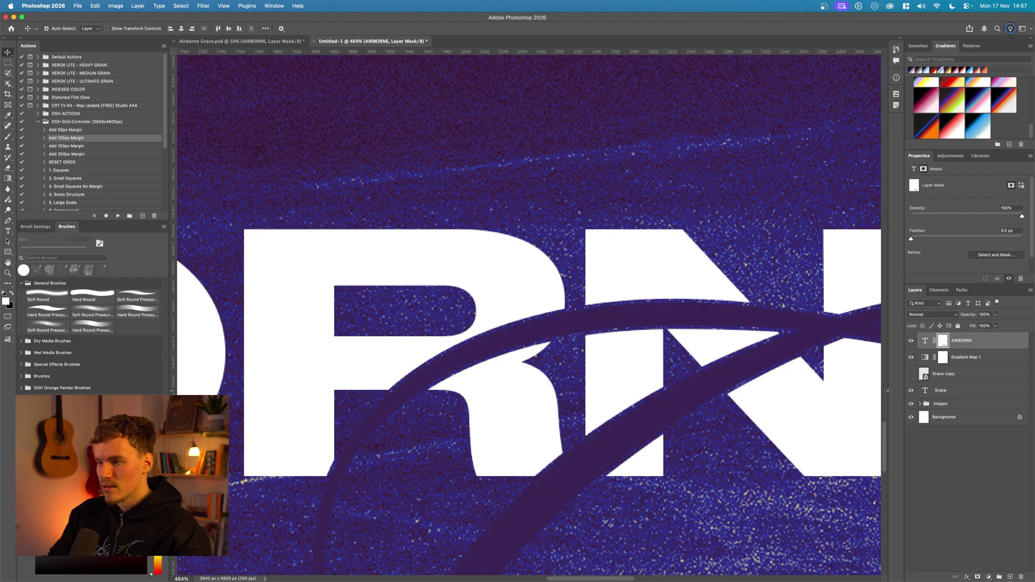
pyautogui.scroll(-3, 798, 387)
pyautogui.press('super+0')
# Add a 4 px outside stroke to the original Grace text layer
pyautogui.click(949, 391)
pyautogui.click(967, 577)
pyautogui.click(987, 523)
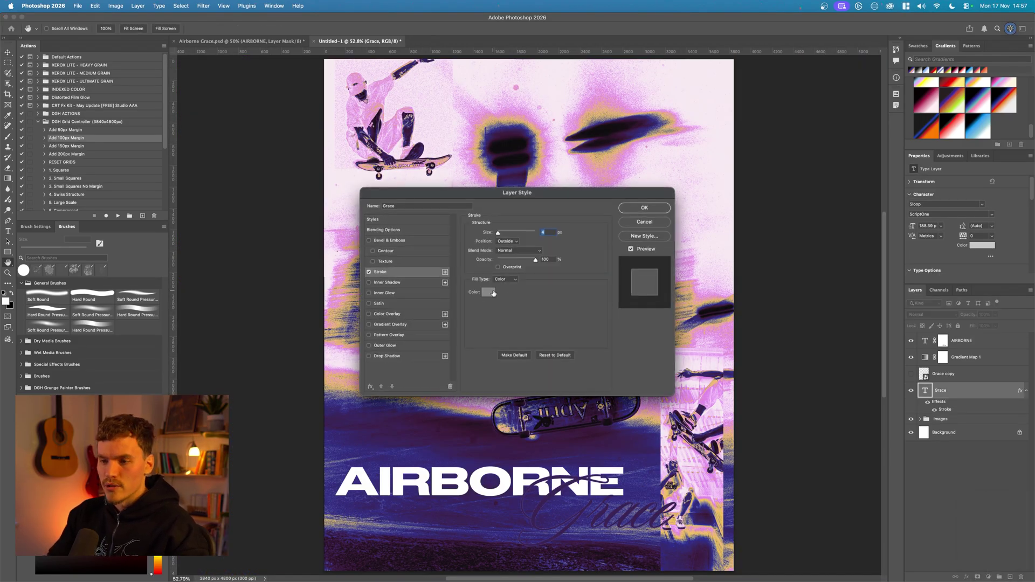
# Set the Grace stroke colour to black, check the outline against AIRBORNE, and apply the layer style
pyautogui.click(493, 293)
pyautogui.click(581, 539)
pyautogui.scroll(5, 581, 544)
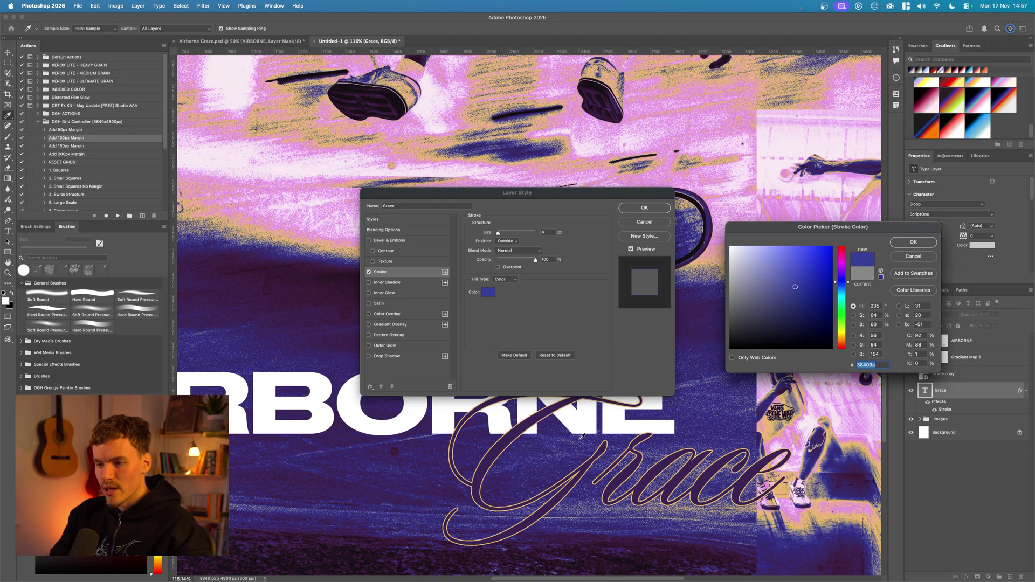
pyautogui.scroll(2, 582, 435)
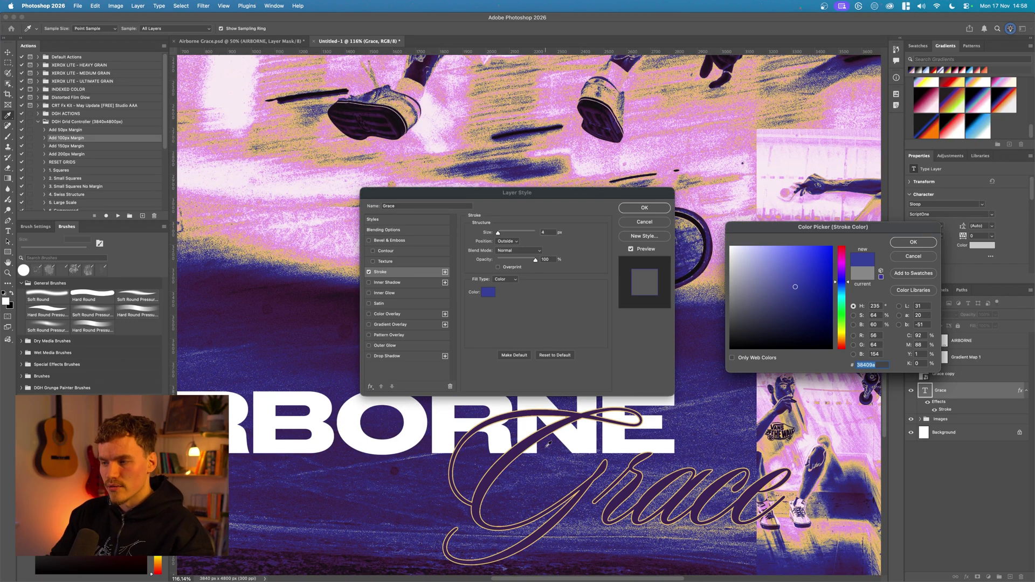
pyautogui.write('4')
pyautogui.press('Return')
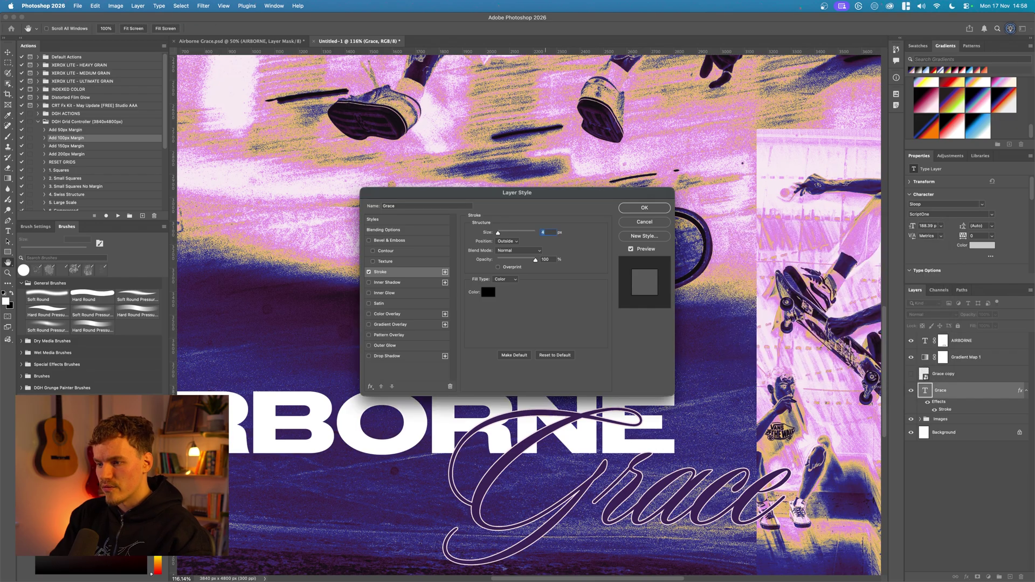
pyautogui.scroll(3, 504, 458)
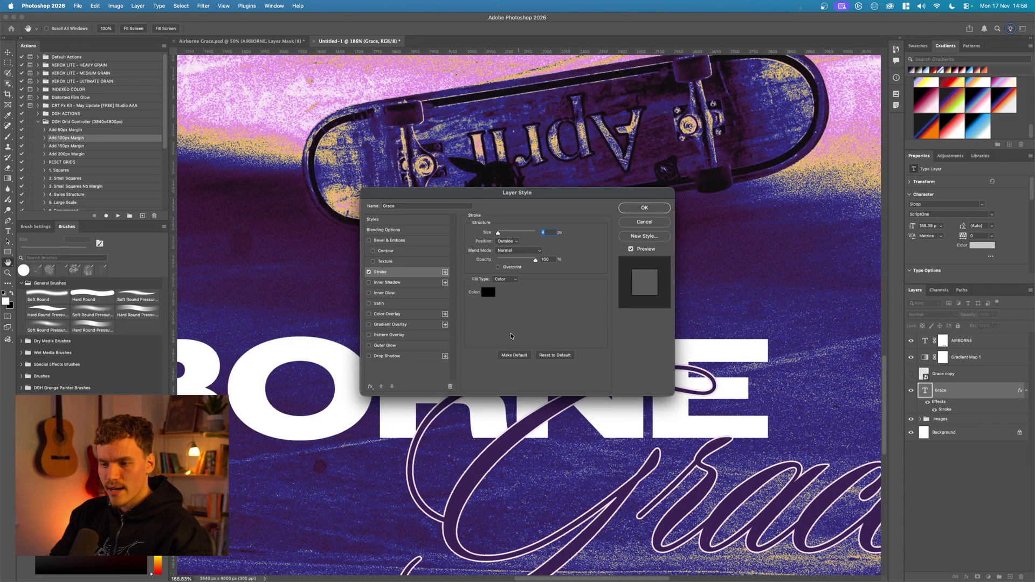
pyautogui.scroll(8, 508, 430)
pyautogui.press('Return')
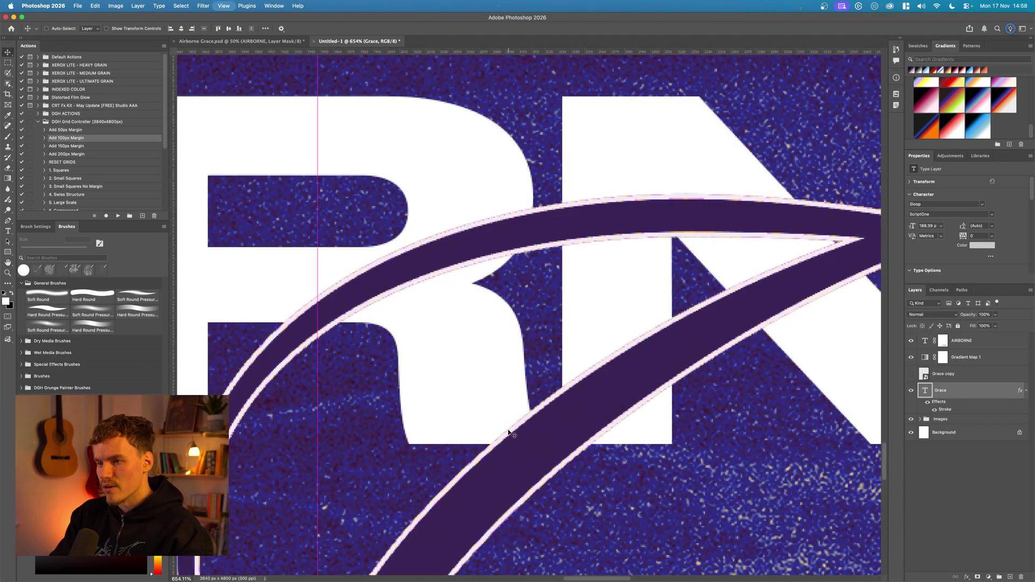
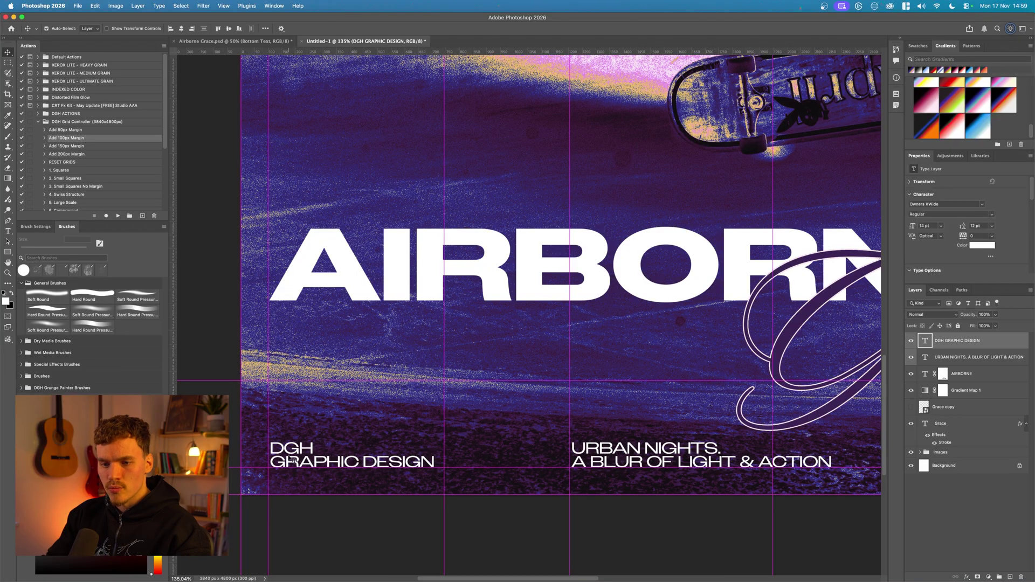
# Nudge the DGH GRAPHIC DESIGN and URBAN NIGHTS text blocks flush with their vertical guides along the poster's lower margin
pyautogui.scroll(5, 271, 454)
pyautogui.moveTo(302, 455); pyautogui.dragTo(299, 455)
pyautogui.scroll(-5, 368, 461)
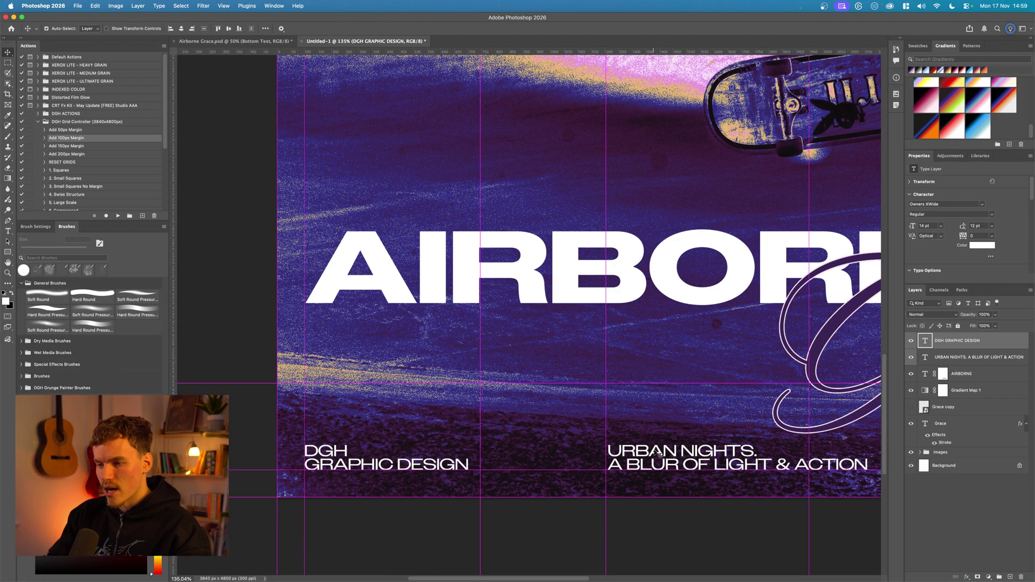
pyautogui.moveTo(684, 458); pyautogui.dragTo(681, 458)
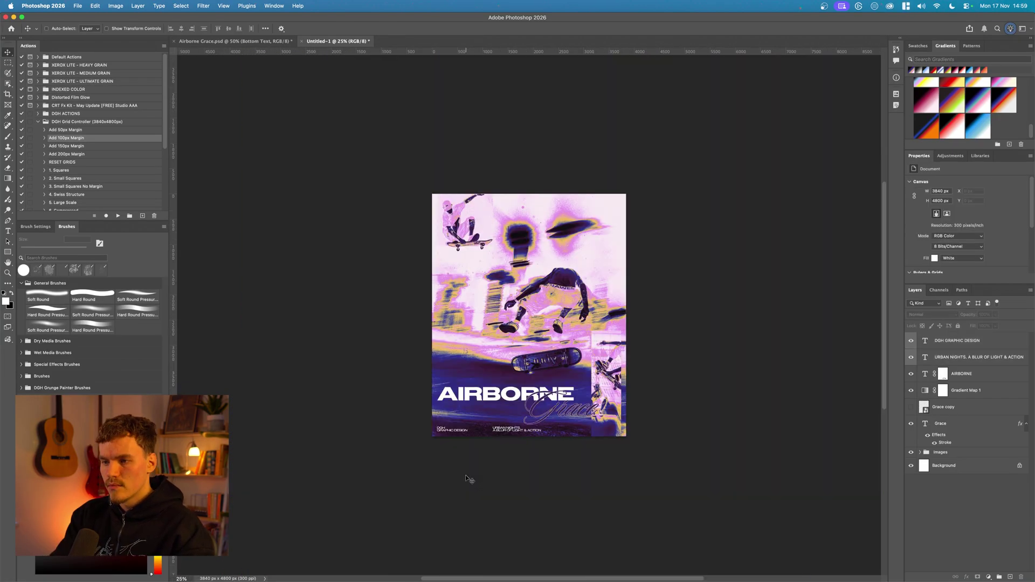
pyautogui.scroll(5, 464, 474)
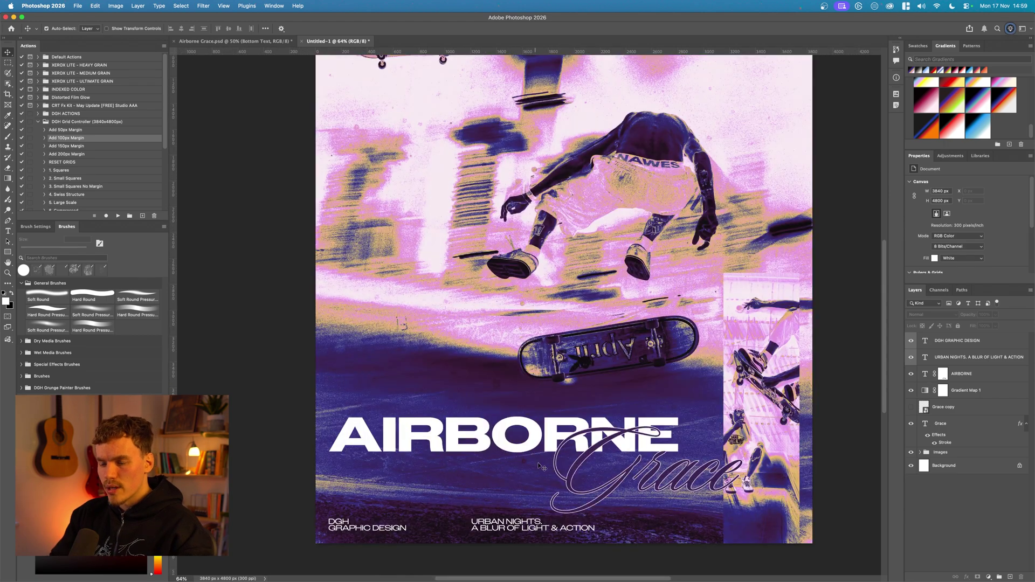
pyautogui.scroll(-3, 539, 464)
pyautogui.scroll(3, 441, 422)
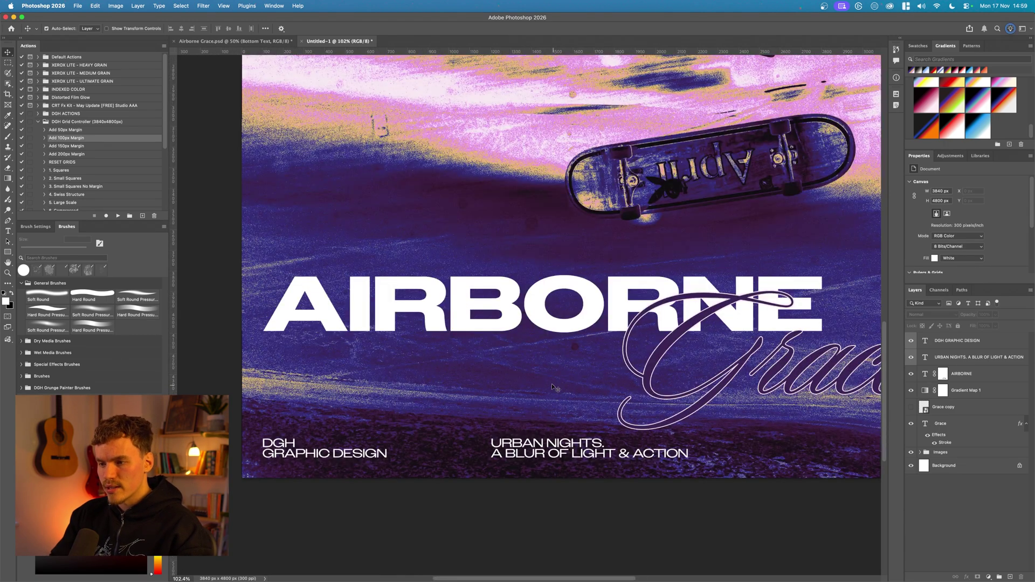
# Show the guides and draw a white 27 × 27 px square without stroke at the guide intersection above URBAN NIGHTS
pyautogui.press('super+semicolon')
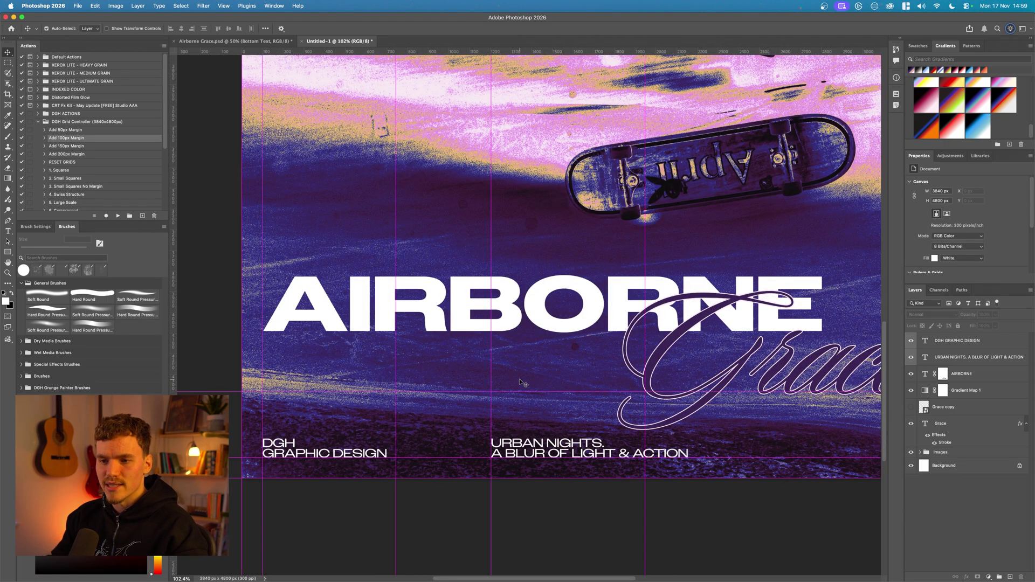
pyautogui.press('u')
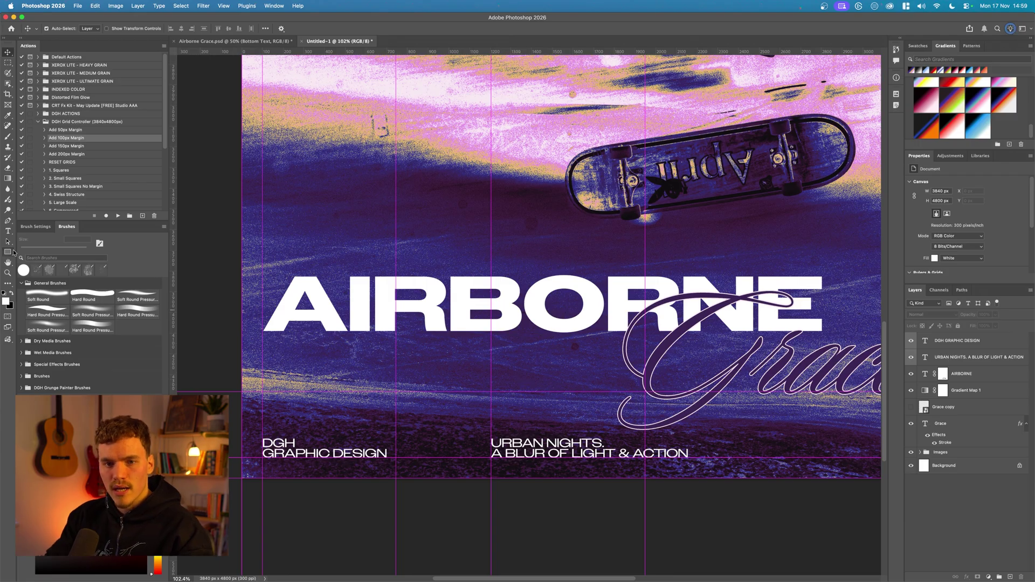
pyautogui.scroll(5, 491, 392)
pyautogui.moveTo(491, 392)
pyautogui.mouseDown()
pyautogui.moveTo(505, 379)
pyautogui.moveTo(530, 388)
pyautogui.moveTo(522, 387)
pyautogui.mouseUp()
pyautogui.press('v')
pyautogui.click(937, 253)
pyautogui.click(917, 267)
# Duplicate the small white square beside the original at X 1247 px and select both squares
pyautogui.press('super+j')
pyautogui.scroll(-2, 755, 377)
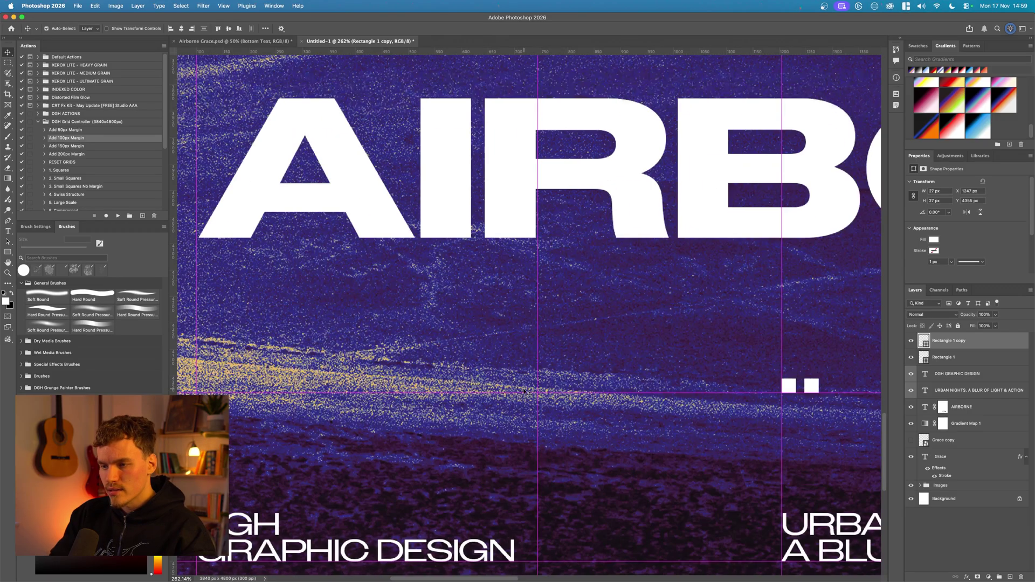
pyautogui.keyDown('shift'); pyautogui.click(943, 357); pyautogui.keyUp('shift')
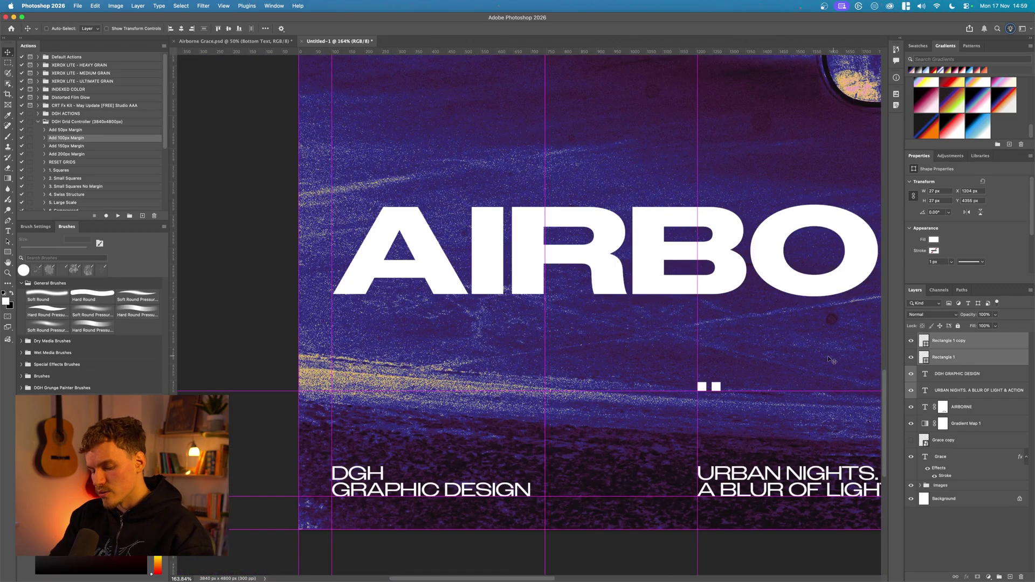
# Duplicate both white squares to the left margin guide above DGH GRAPHIC DESIGN and review the layout with guides off and on
pyautogui.moveTo(709, 390); pyautogui.dragTo(345, 393)
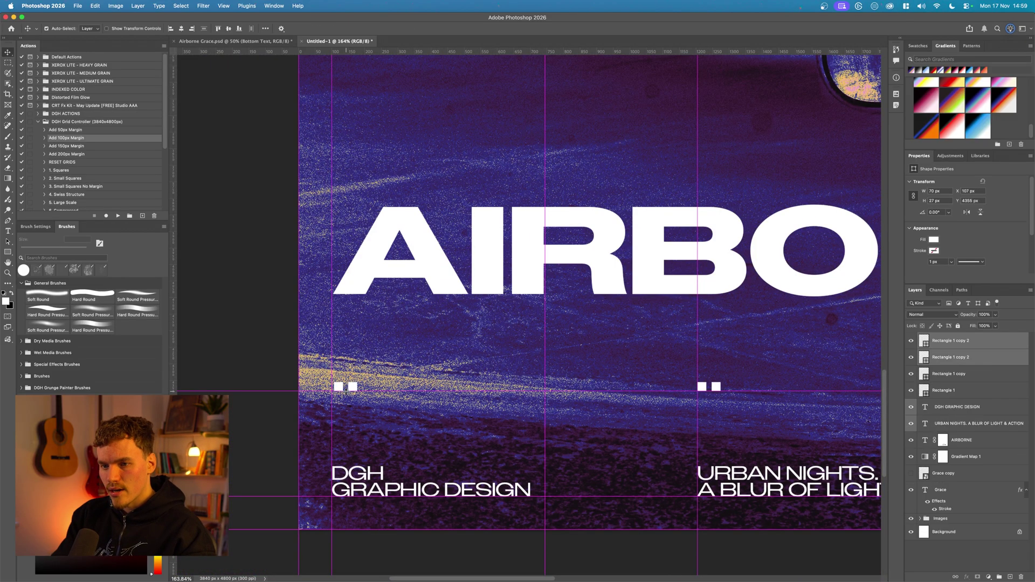
pyautogui.scroll(3, 343, 389)
pyautogui.press('super+semicolon')
pyautogui.scroll(-8, 374, 399)
pyautogui.click(815, 374)
pyautogui.scroll(2, 817, 375)
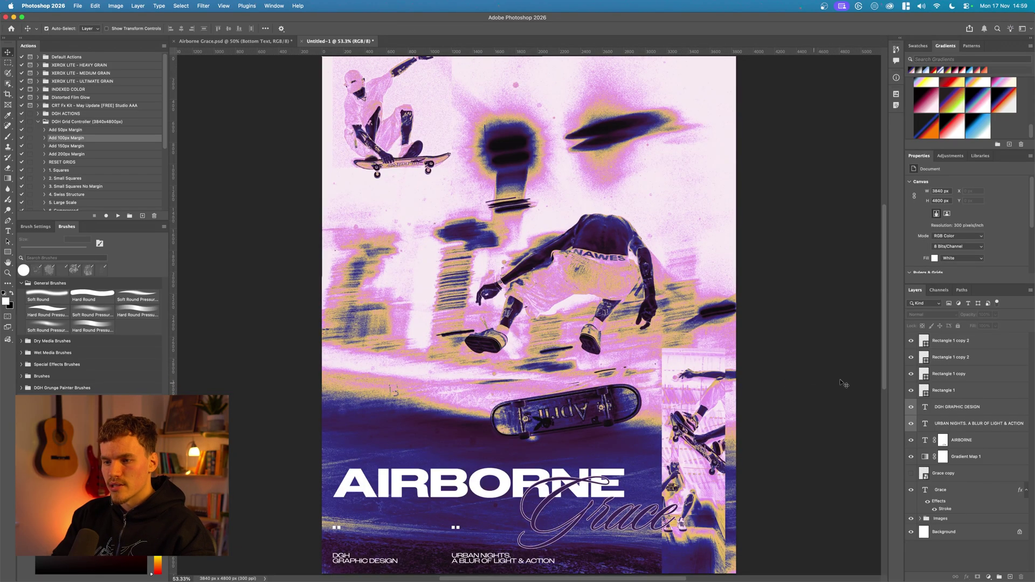
pyautogui.scroll(-1, 843, 381)
pyautogui.press('super+semicolon')
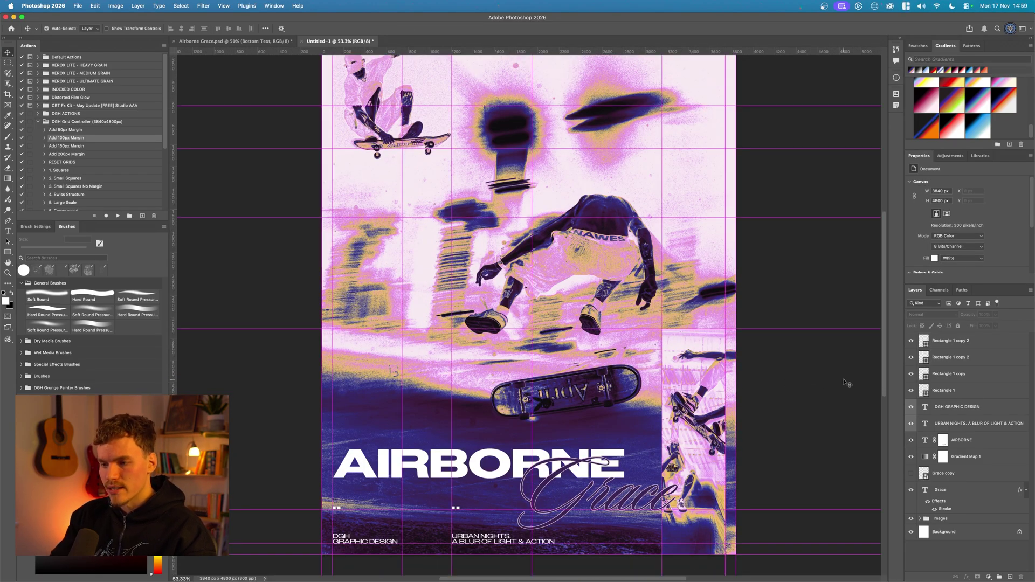
pyautogui.scroll(5, 458, 457)
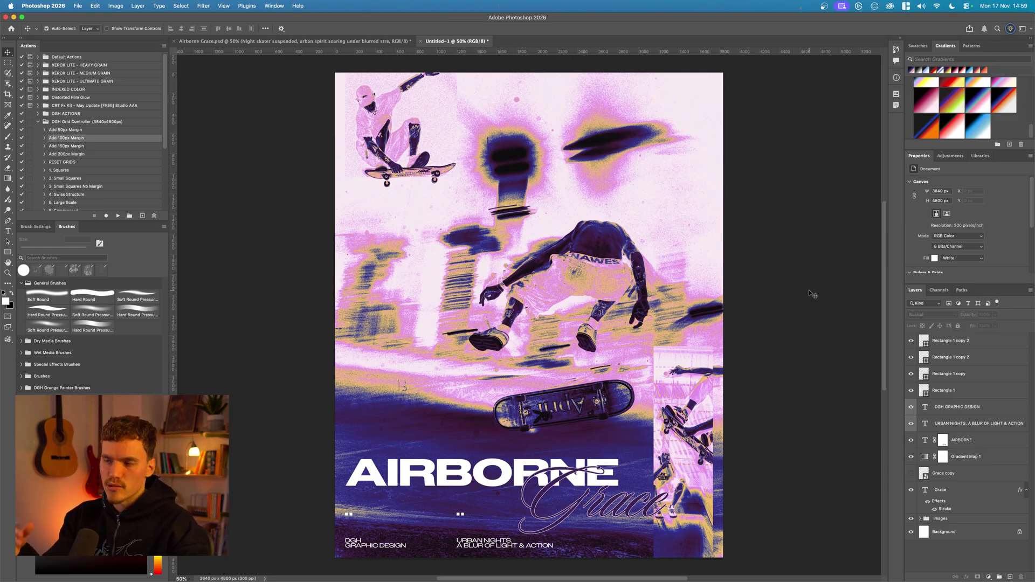
# Show the guides, paste the copied Night skater caption layer into the poster, and move it beneath Gradient Map 1
pyautogui.press('super+semicolon')
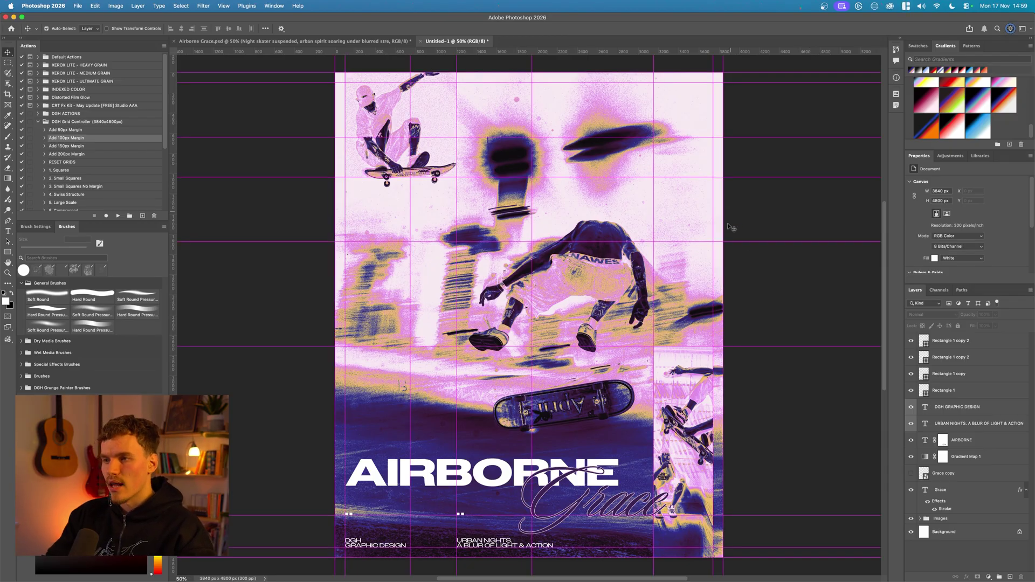
pyautogui.press('super+v')
pyautogui.press('super+t')
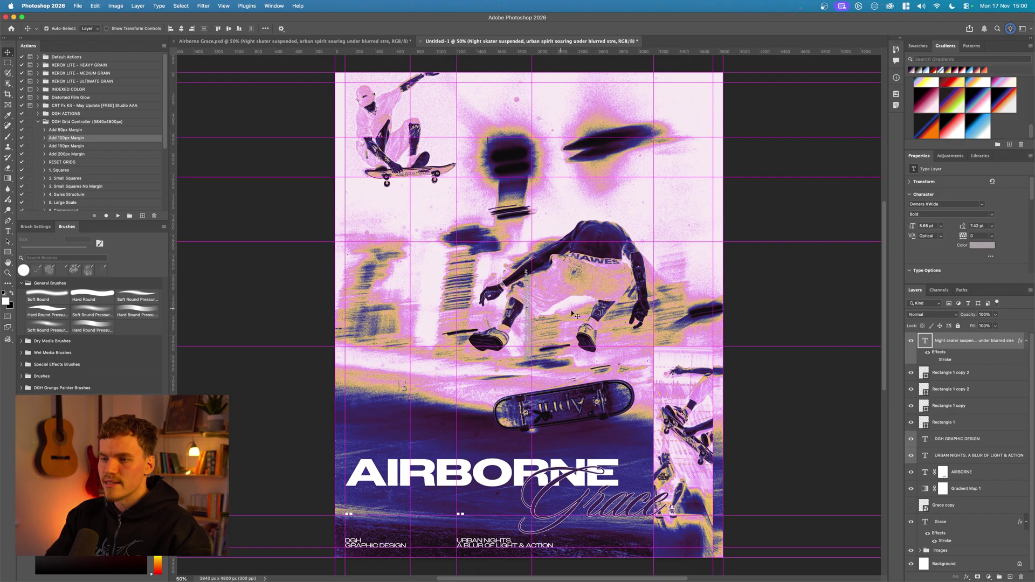
pyautogui.press('super+bracketleft')
pyautogui.press('super+bracketleft')
pyautogui.press('super+bracketleft')
pyautogui.press('super+bracketleft')
pyautogui.press('super+bracketleft')
pyautogui.press('super+bracketleft')
pyautogui.press('super+bracketleft')
pyautogui.press('super+bracketleft')
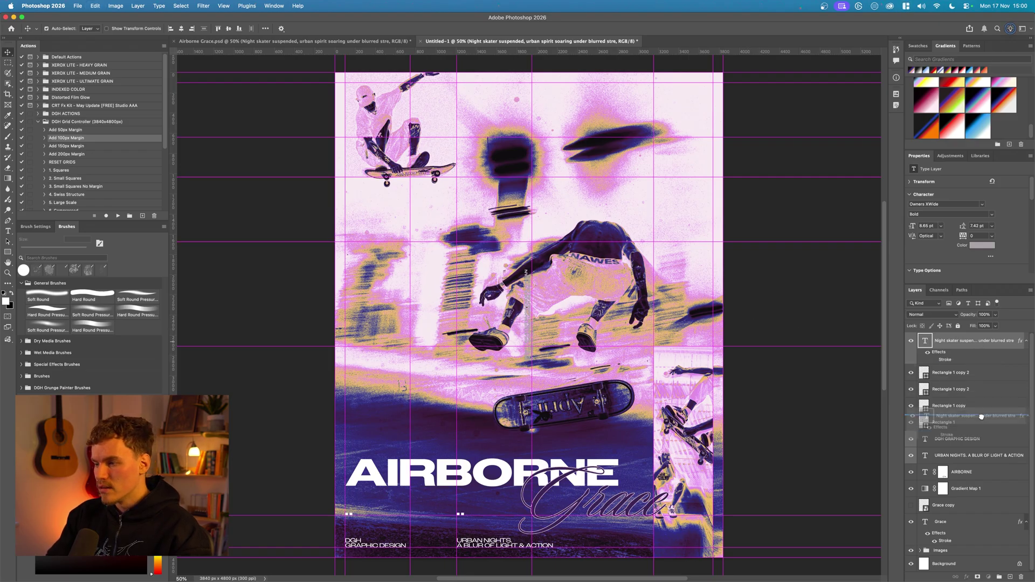
pyautogui.scroll(5, 550, 307)
pyautogui.scroll(3, 540, 346)
# Move the vertical Night skater caption to the right margin of the poster beside the central skater and open its text box for editing
pyautogui.press('super+t')
pyautogui.moveTo(520, 411); pyautogui.dragTo(805, 221)
pyautogui.press('Return')
pyautogui.press('t')
pyautogui.click(805, 222)
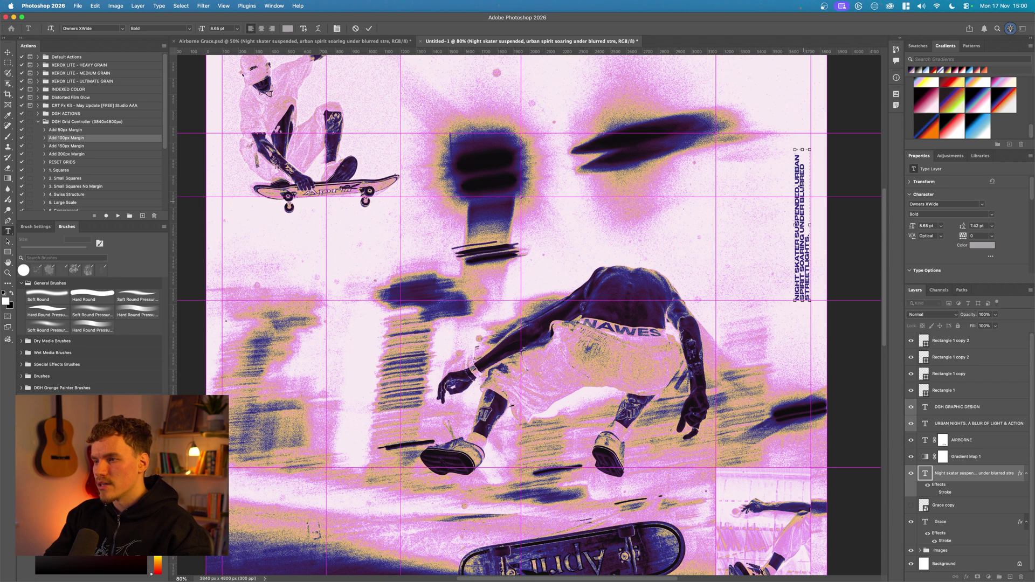
# Resize the Night skater text box to fit the surrounding guides, aligning the caption flush with the right margin guide
pyautogui.moveTo(807, 150); pyautogui.dragTo(807, 131)
pyautogui.scroll(5, 817, 216)
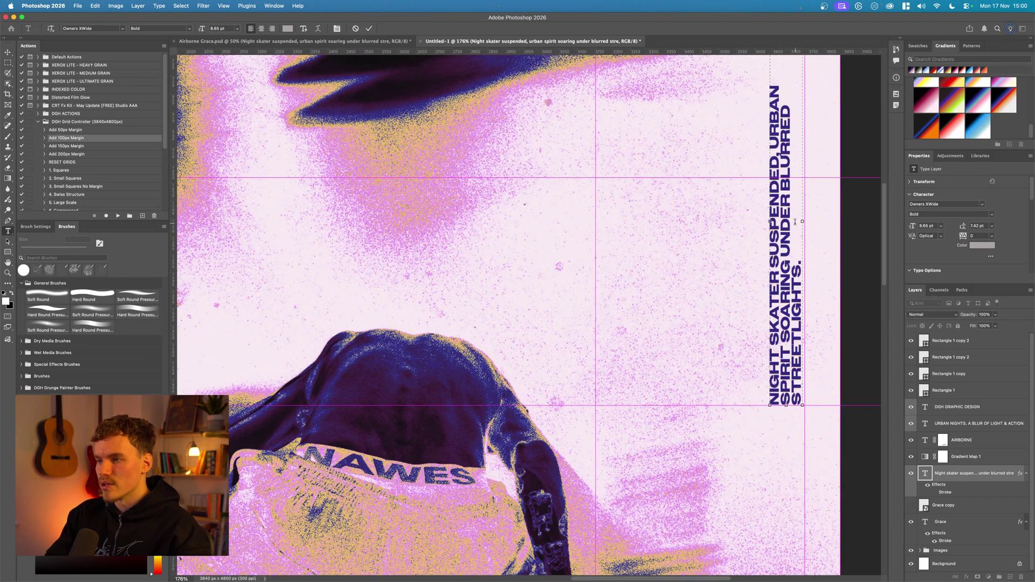
pyautogui.moveTo(804, 222); pyautogui.dragTo(773, 221)
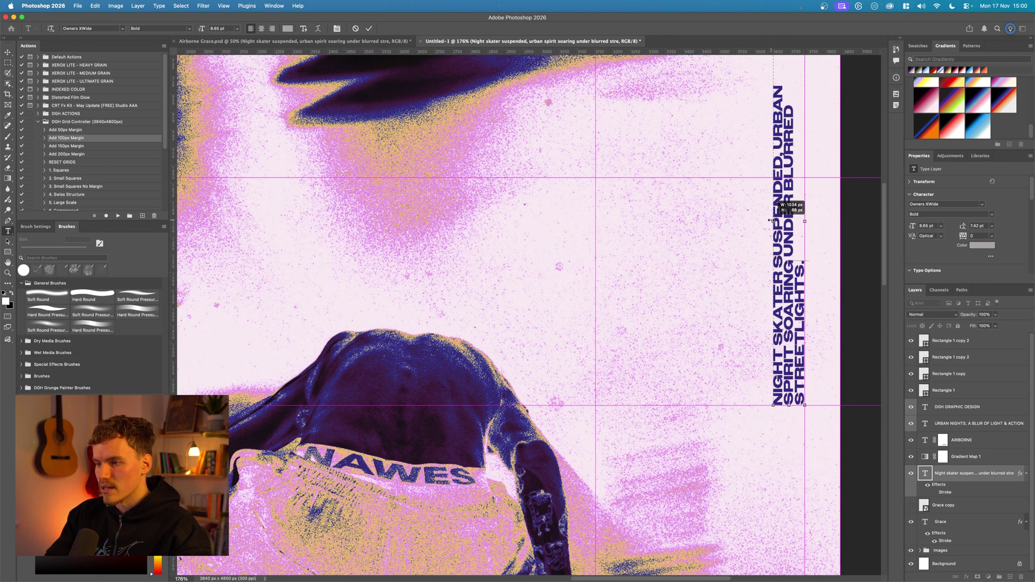
pyautogui.press('super+Return')
# Hide the guides and turn on the Stroke effect of the Night skater caption
pyautogui.press('super+semicolon')
pyautogui.press('super+0')
pyautogui.scroll(5, 800, 242)
pyautogui.hscroll(6, 742, 256)
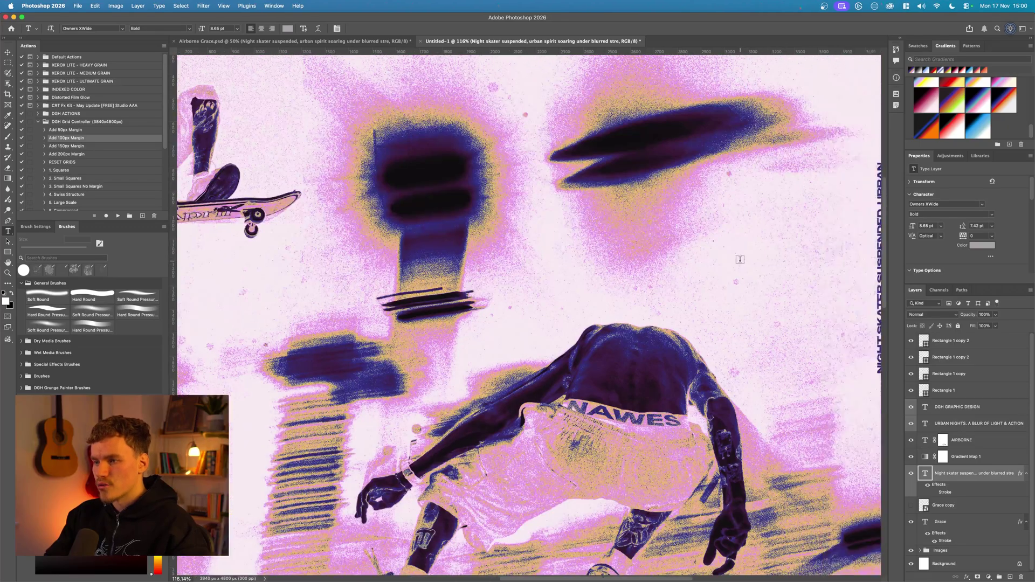
pyautogui.click(933, 493)
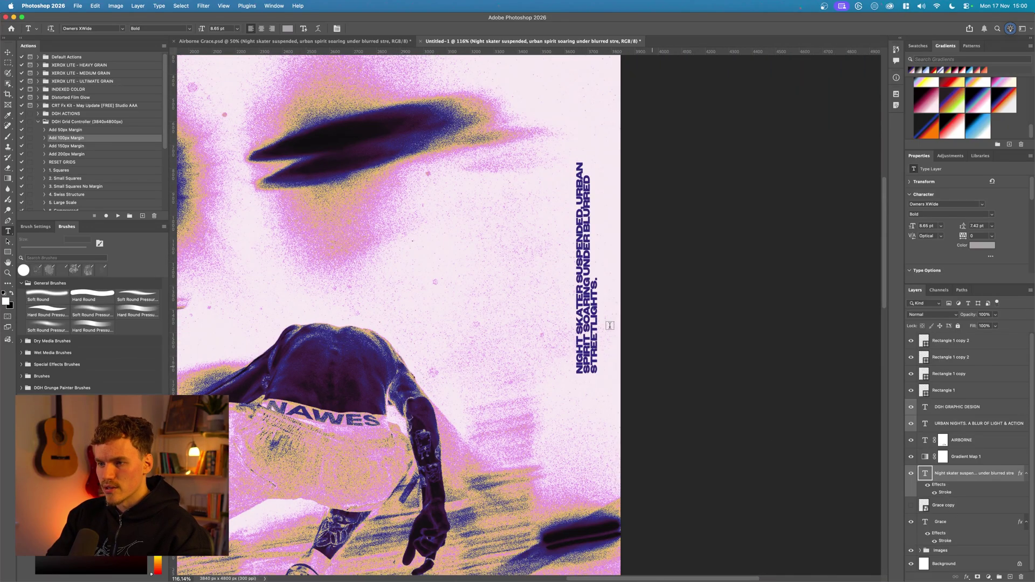
# Paste the DGH logo at the upper-right margin corner, X 3596 px and Y 100 px, and move its layer beneath Gradient Map 1
pyautogui.scroll(5, 610, 325)
pyautogui.press('v')
pyautogui.click(676, 313)
pyautogui.scroll(1, 599, 345)
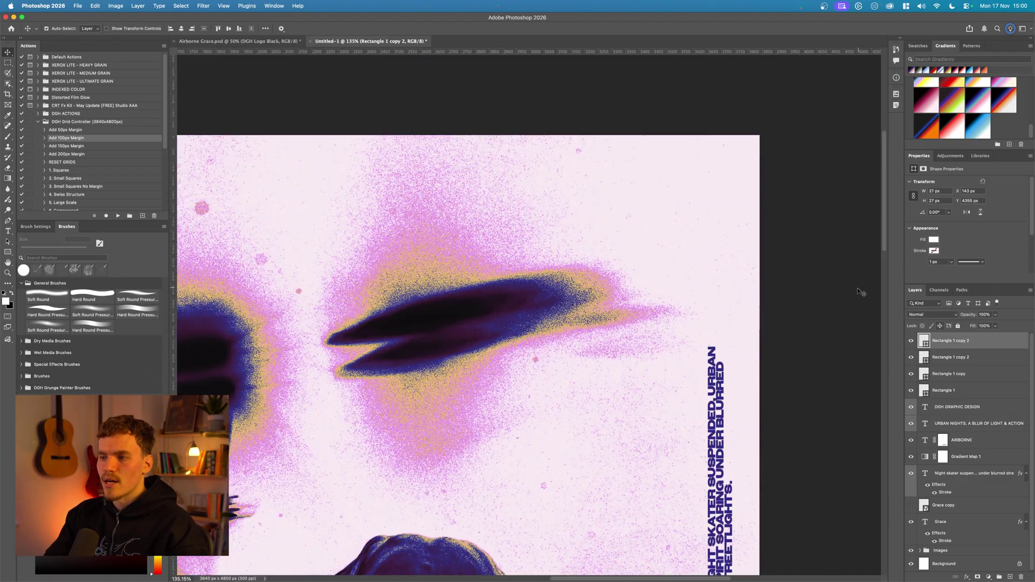
pyautogui.hotkey('ctrl', 'v')
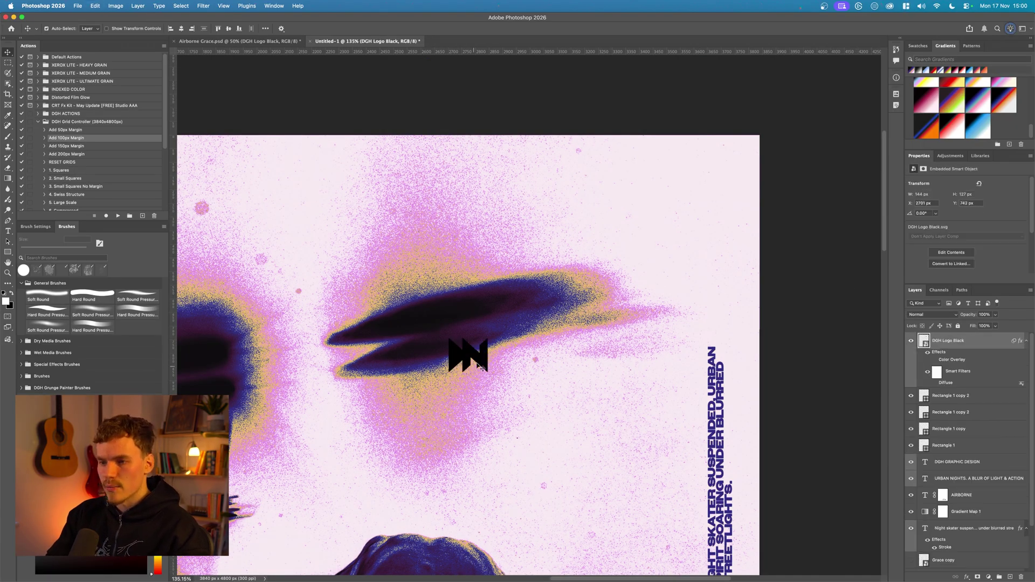
pyautogui.moveTo(481, 366); pyautogui.dragTo(722, 210)
pyautogui.scroll(5, 727, 172)
pyautogui.scroll(-4, 721, 213)
pyautogui.keyDown('alt'); pyautogui.click(1026, 340); pyautogui.keyUp('alt')
pyautogui.moveTo(976, 341); pyautogui.dragTo(977, 484)
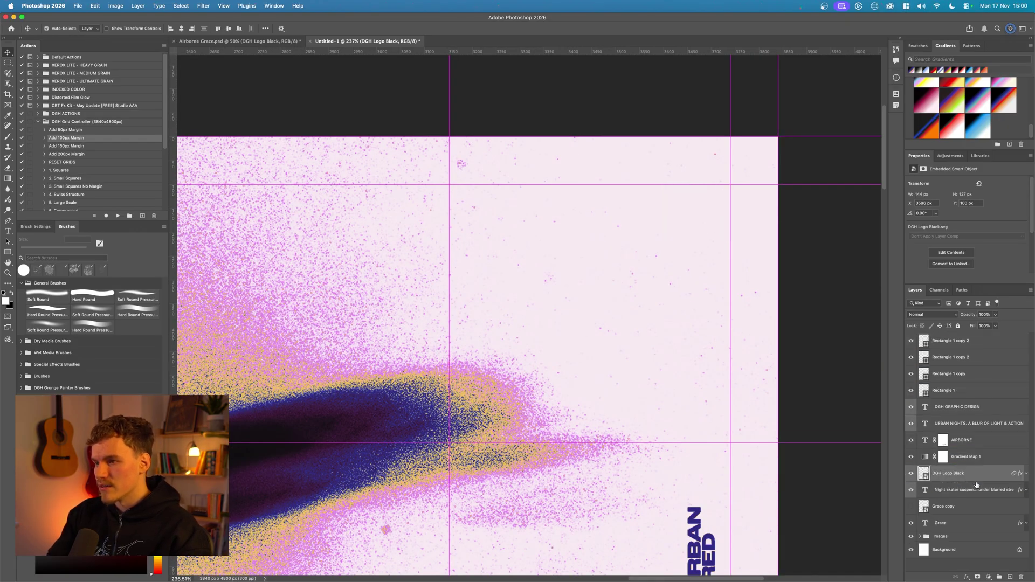
# Apply a dark grey Color Overlay in Normal mode at 100% opacity to the DGH logo
pyautogui.click(966, 577)
pyautogui.click(981, 559)
pyautogui.moveTo(588, 192); pyautogui.dragTo(518, 196)
pyautogui.scroll(-3, 725, 241)
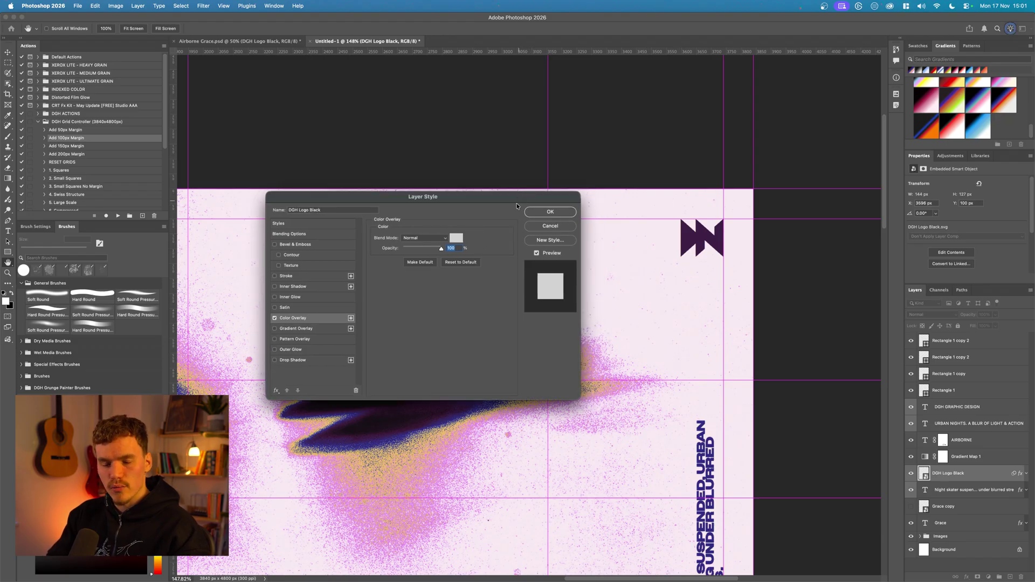
pyautogui.click(456, 238)
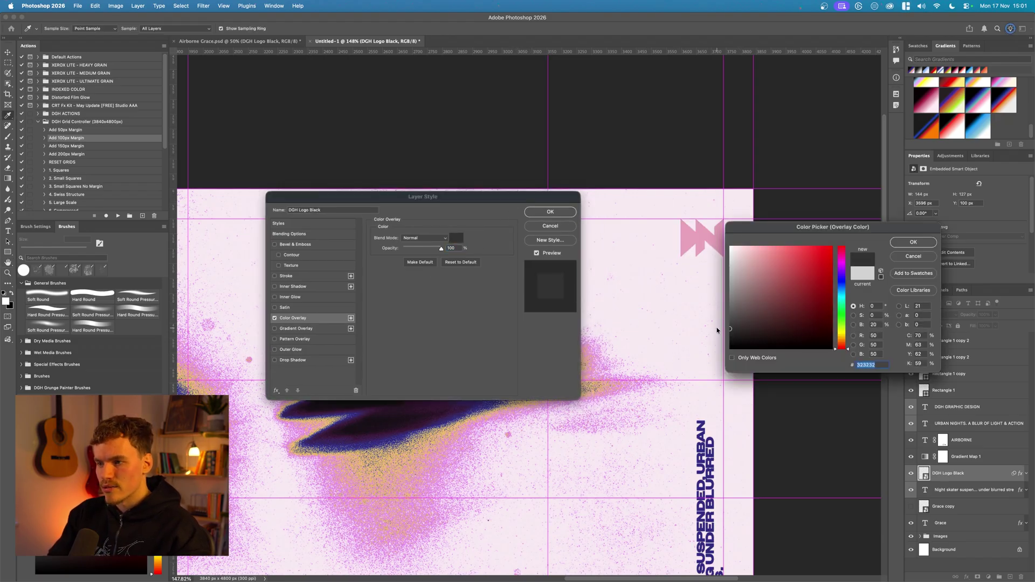
pyautogui.moveTo(712, 273)
pyautogui.mouseDown()
pyautogui.moveTo(731, 261)
pyautogui.moveTo(730, 275)
pyautogui.mouseUp()
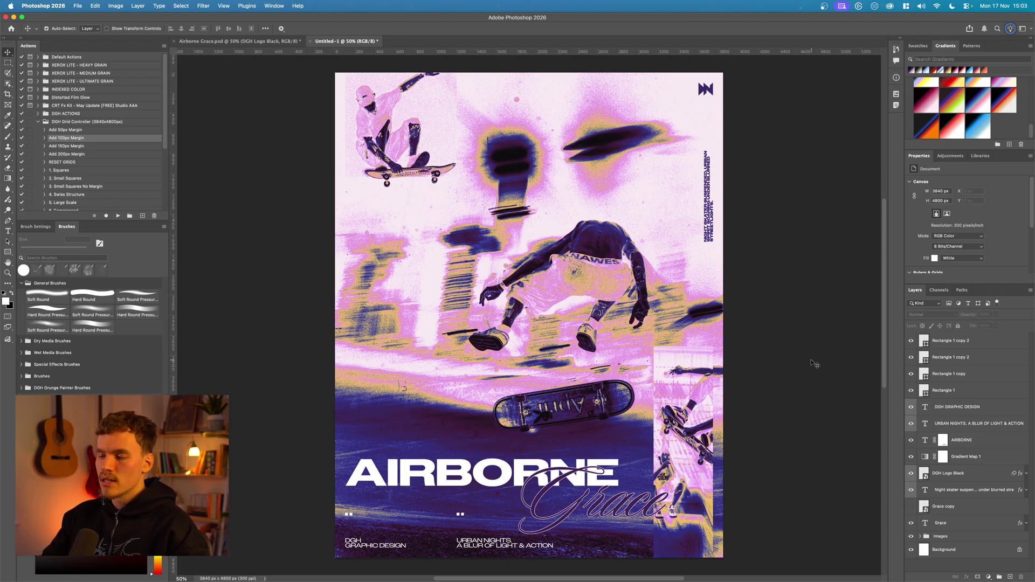
# Delete the hidden Grace copy layer
pyautogui.hscroll(-3, 829, 361)
pyautogui.scroll(-2, 830, 364)
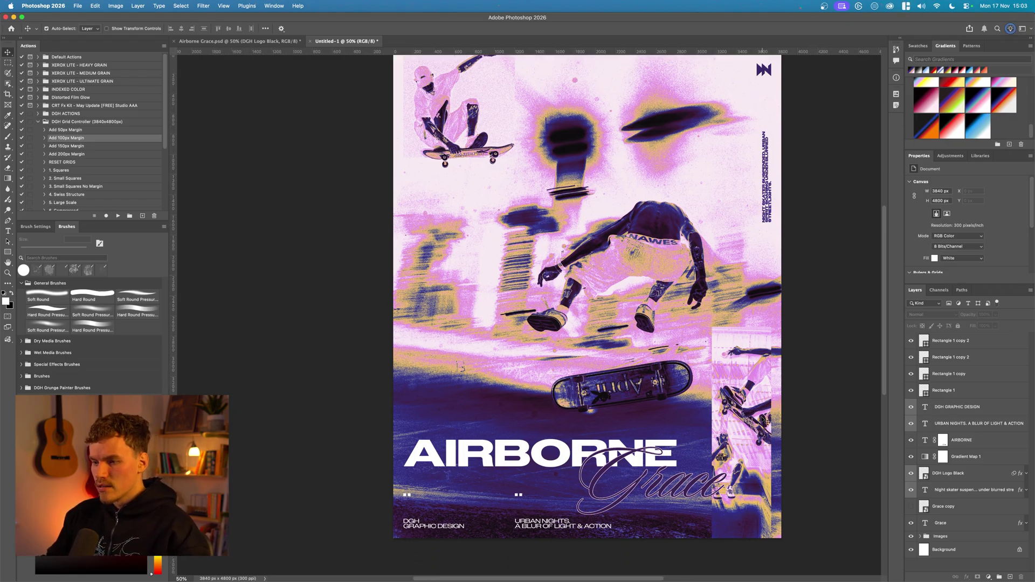
pyautogui.hscroll(7, 764, 420)
pyautogui.scroll(1, 764, 419)
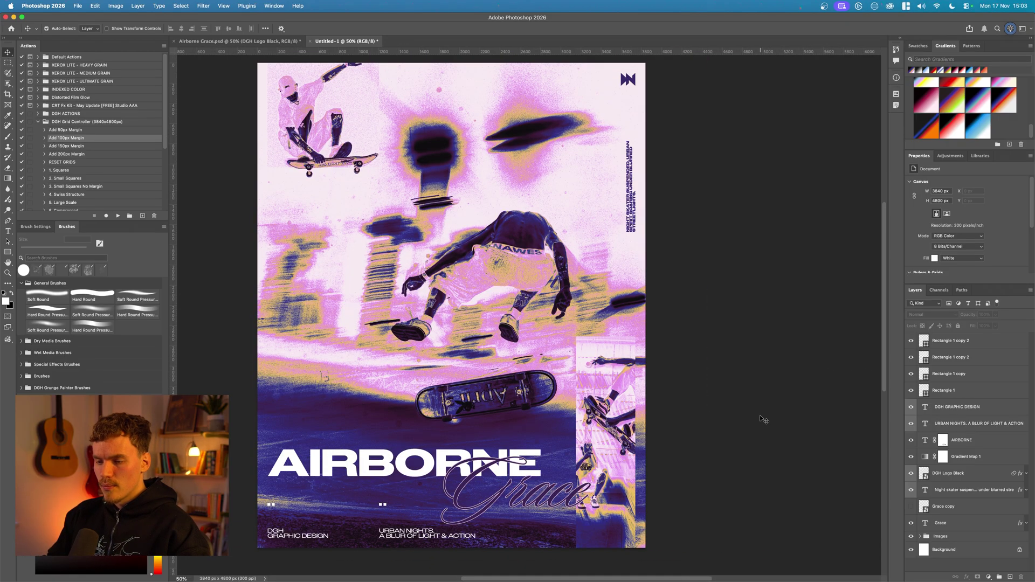
pyautogui.click(976, 473)
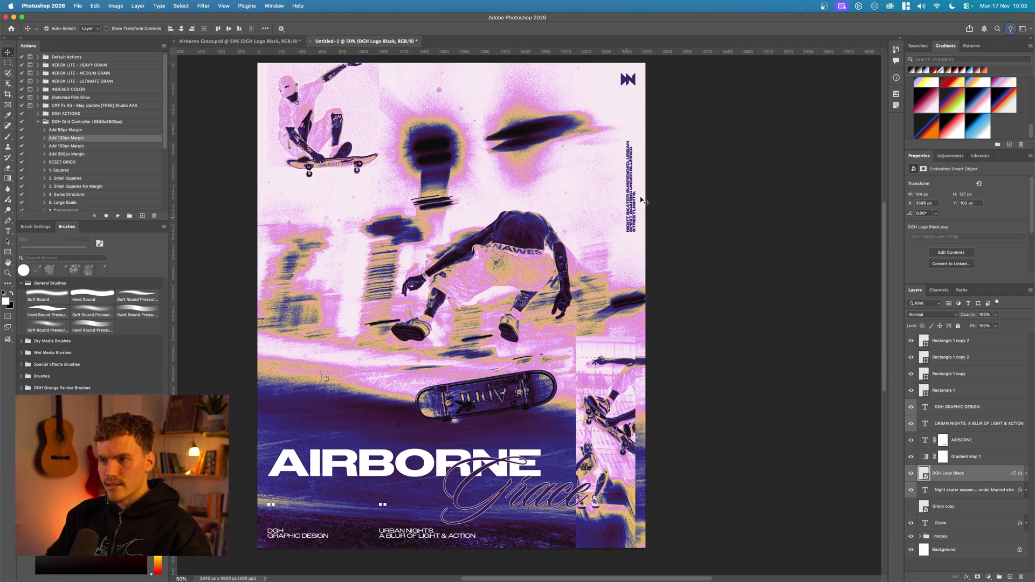
pyautogui.click(956, 511)
pyautogui.press('Delete')
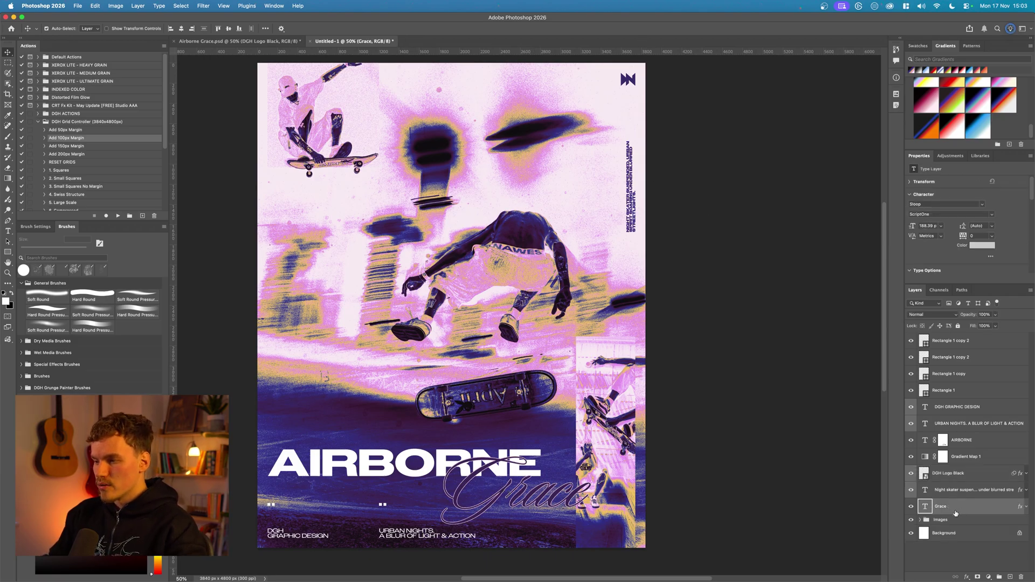
# Group the DGH logo, Night skater caption and Grace layers under the name Dark Text
pyautogui.keyDown('shift'); pyautogui.click(963, 474); pyautogui.keyUp('shift')
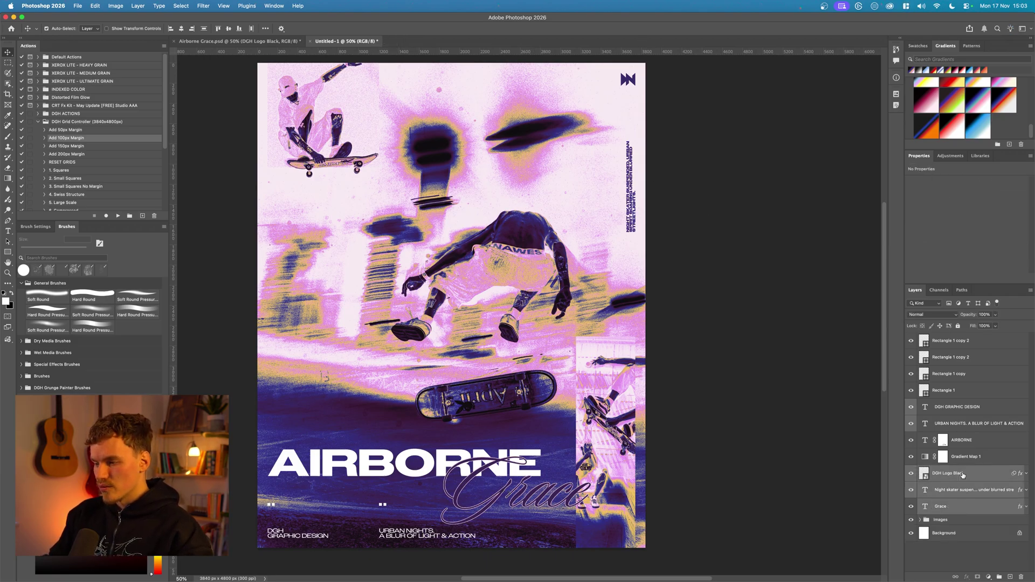
pyautogui.press('super+g')
pyautogui.doubleClick(944, 470)
pyautogui.write('Dark T')
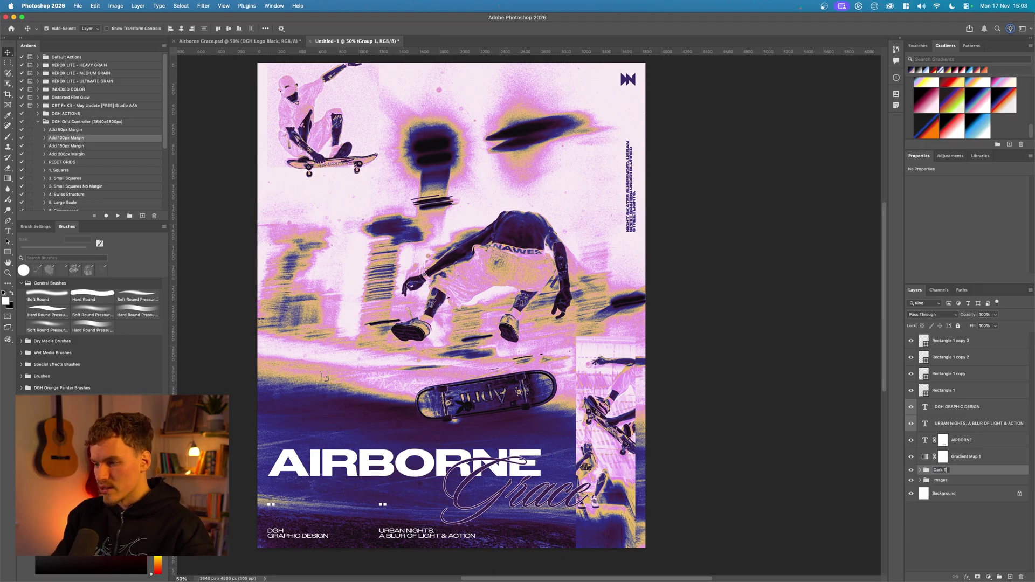
pyautogui.write('ext')
pyautogui.press('Return')
# Group AIRBORNE, the two lower captions and the four small squares under the name Light Text
pyautogui.click(963, 440)
pyautogui.keyDown('shift'); pyautogui.click(966, 341); pyautogui.keyUp('shift')
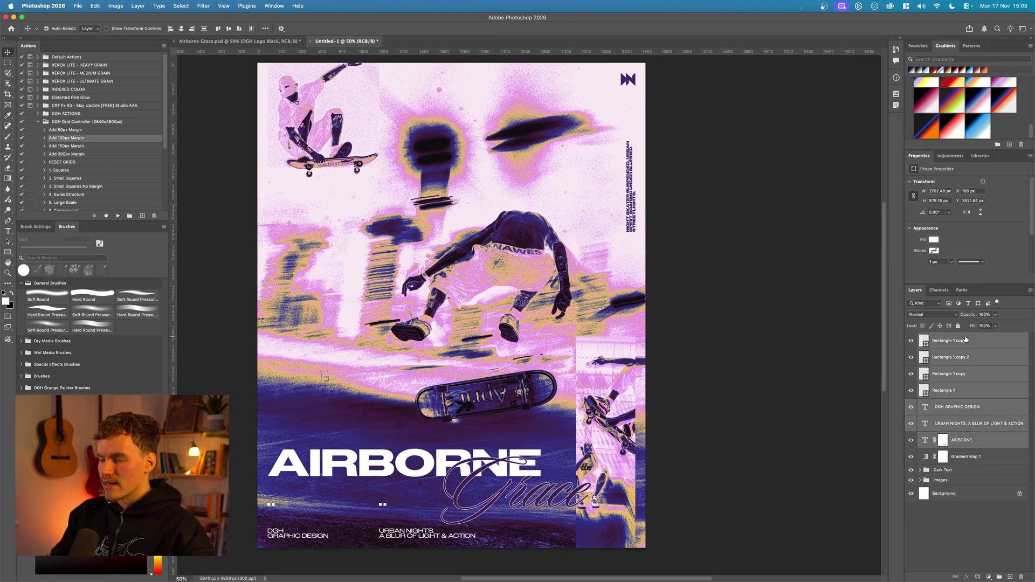
pyautogui.press('super+g')
pyautogui.doubleClick(959, 339)
pyautogui.write('Light')
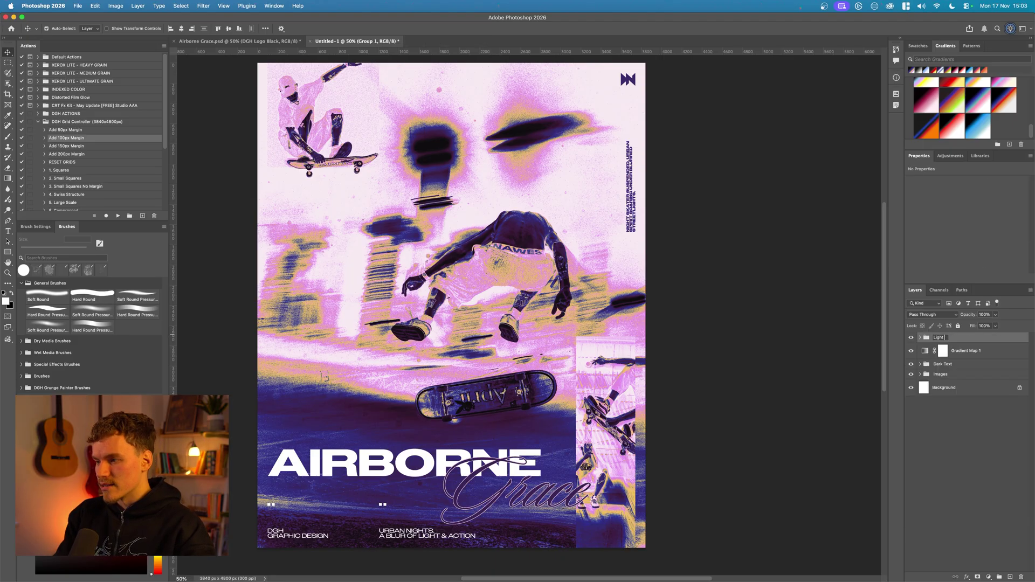
pyautogui.write(' Text')
pyautogui.press('Return')
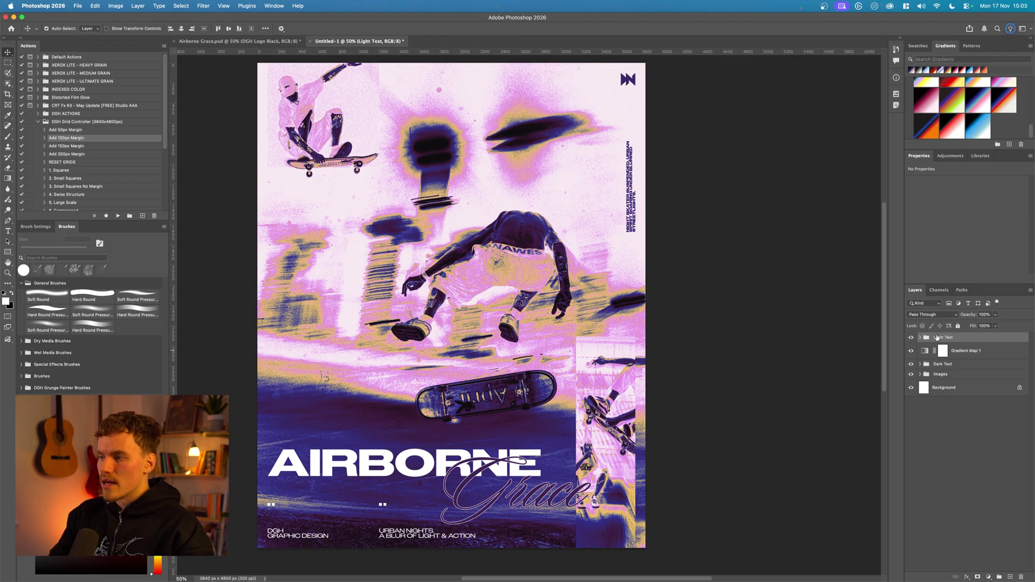
# Compare the poster with the Light Text and Dark Text groups hidden and shown
pyautogui.click(858, 326)
pyautogui.press('super+semicolon')
pyautogui.press('super+semicolon')
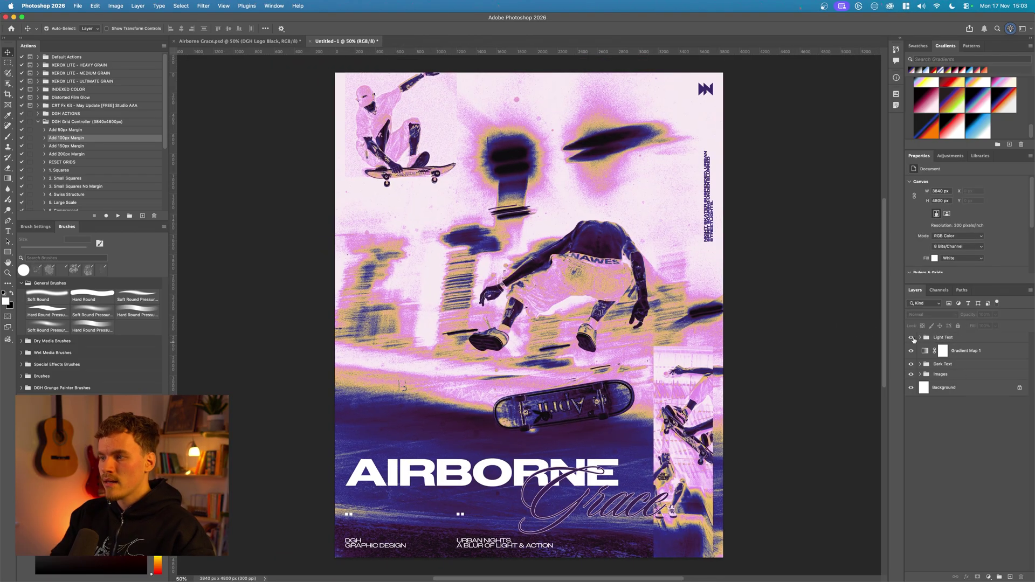
pyautogui.click(909, 337)
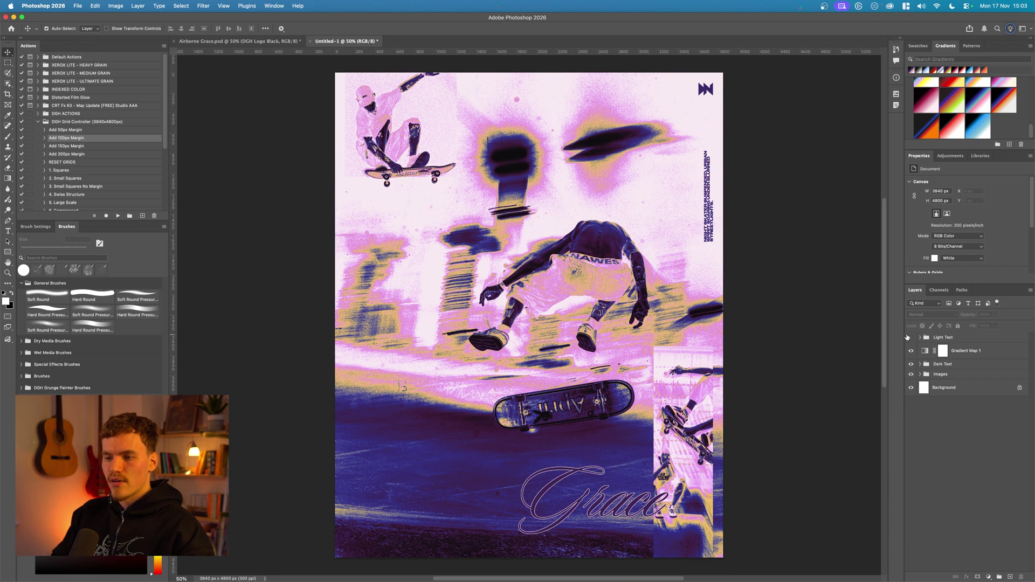
pyautogui.click(908, 337)
pyautogui.click(908, 337)
pyautogui.click(909, 337)
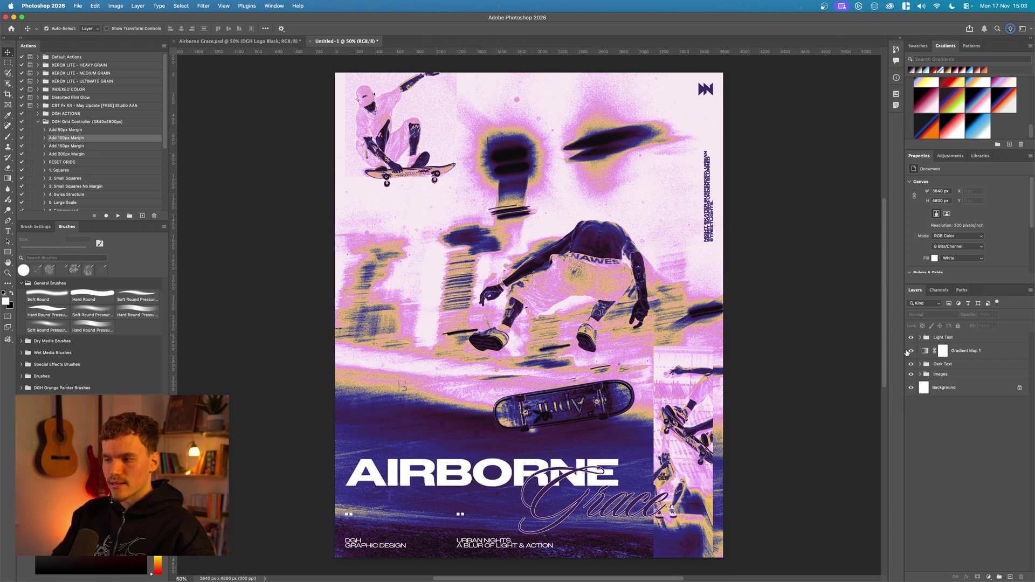
pyautogui.click(911, 364)
pyautogui.click(911, 364)
pyautogui.click(911, 364)
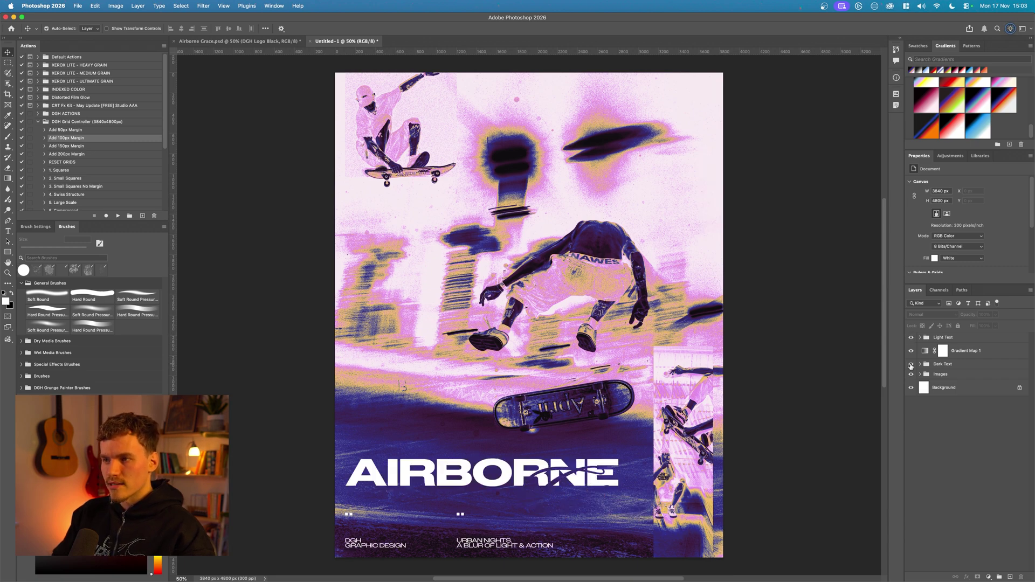
pyautogui.click(911, 364)
# Convert a duplicate of the Light Text group into a smart object and hide it, leaving the original group shown
pyautogui.click(949, 337)
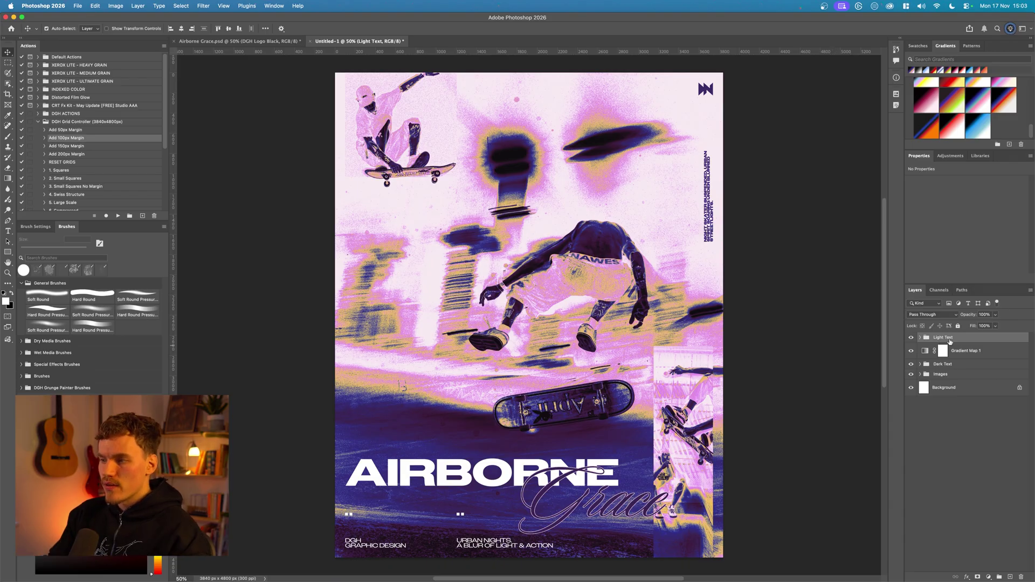
pyautogui.click(915, 339)
pyautogui.click(916, 339)
pyautogui.press('super+j')
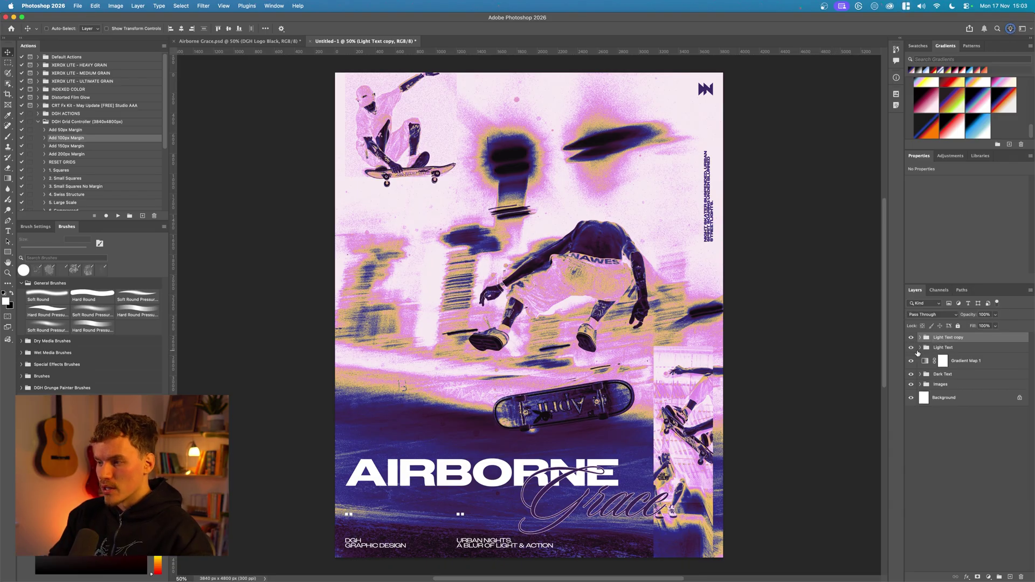
pyautogui.rightClick(917, 338)
pyautogui.click(927, 503)
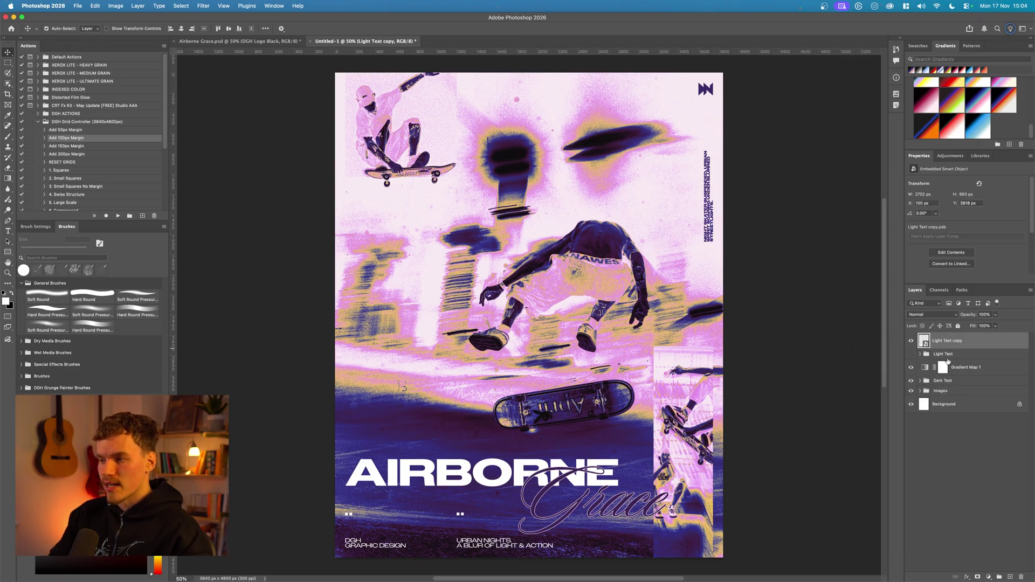
pyautogui.click(911, 341)
pyautogui.click(912, 354)
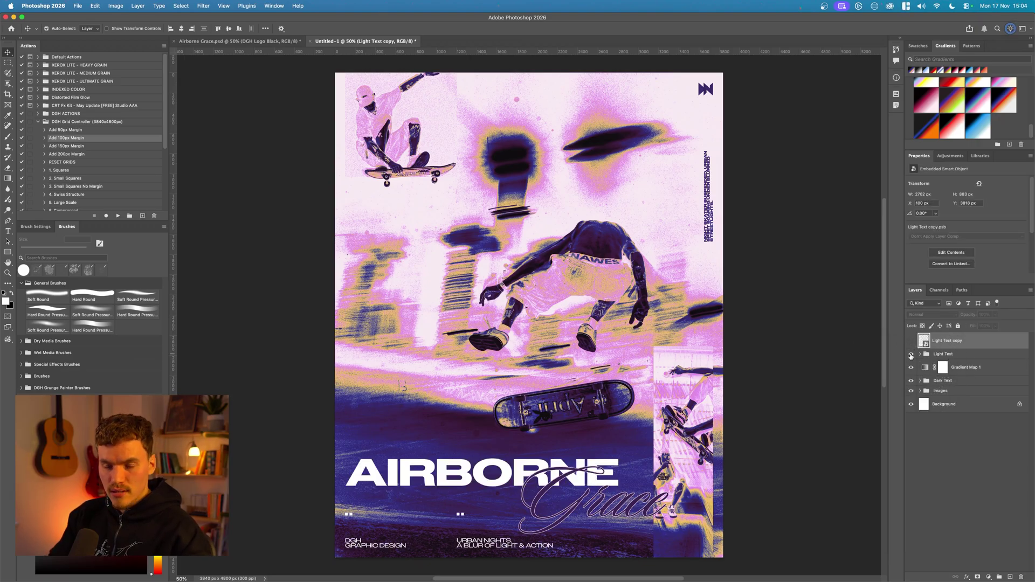
# Hide the Light Text group, show its smart object copy and rename that copy Light Text FX
pyautogui.click(911, 354)
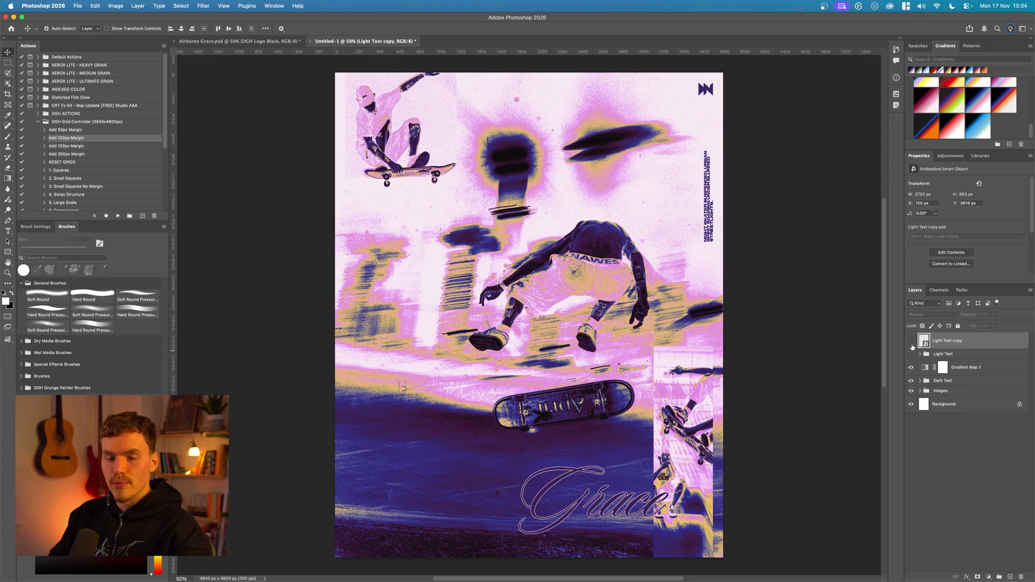
pyautogui.click(911, 340)
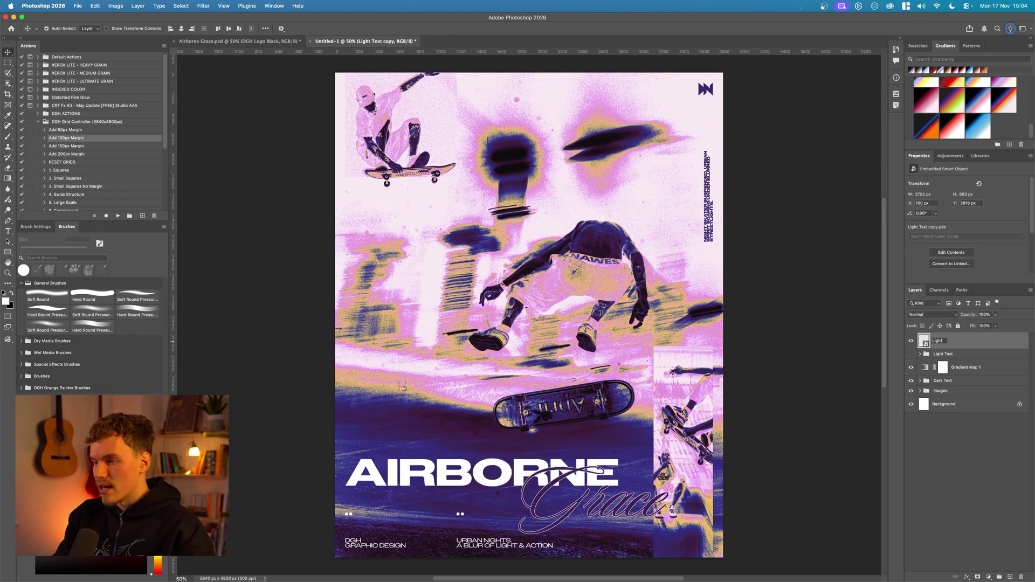
pyautogui.write('Text FX')
pyautogui.click(851, 310)
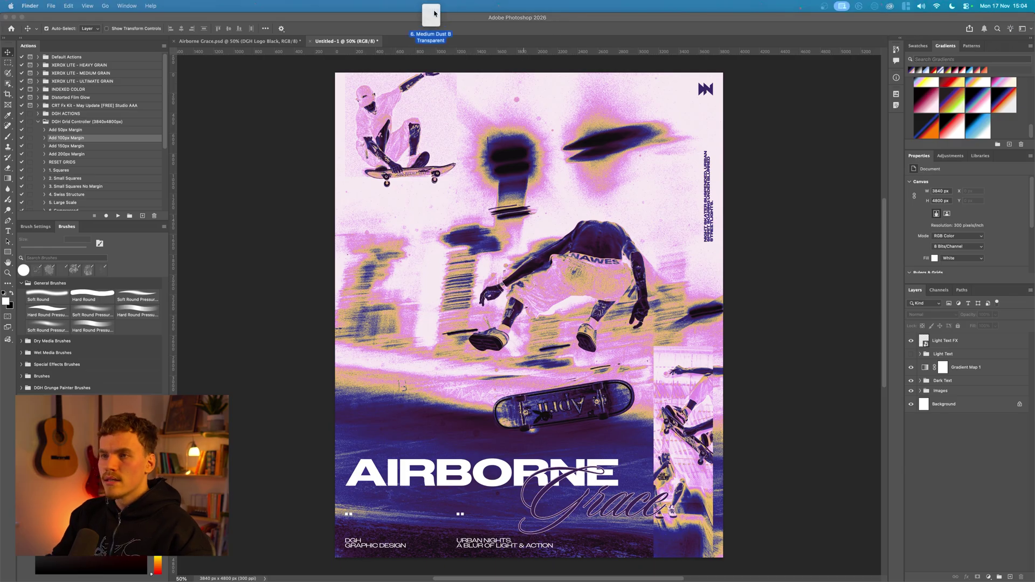
# Open the 6. Medium Dust 8 Transparent texture as its own document and examine its dust detail
pyautogui.moveTo(434, 13); pyautogui.dragTo(442, 47)
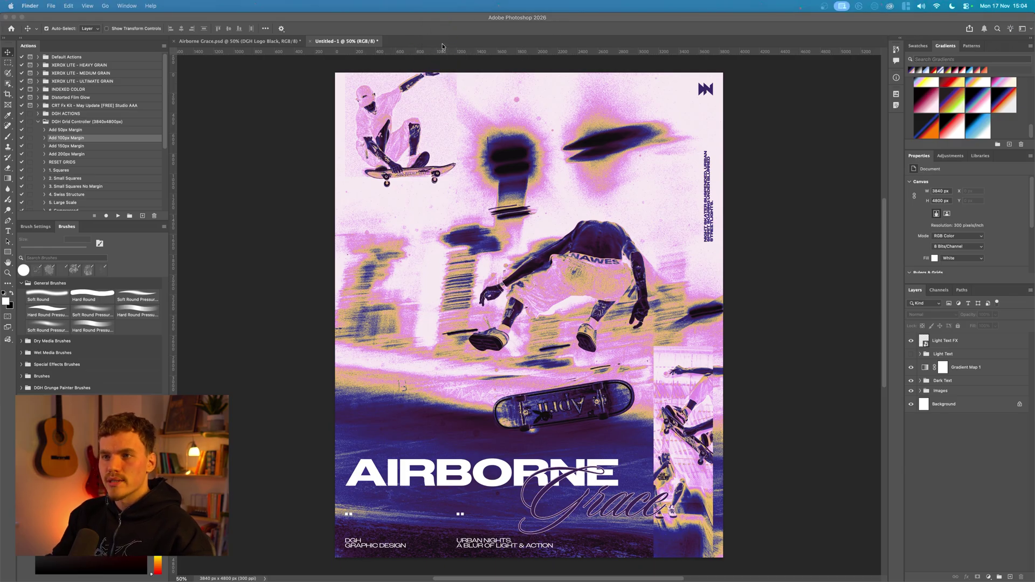
pyautogui.click(801, 162)
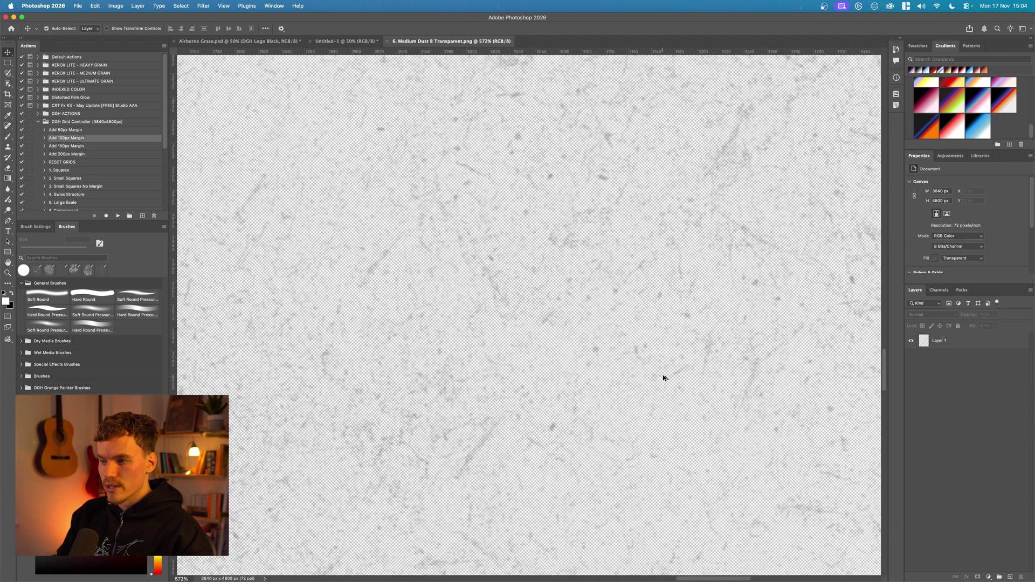
pyautogui.scroll(5, 663, 377)
pyautogui.scroll(3, 456, 307)
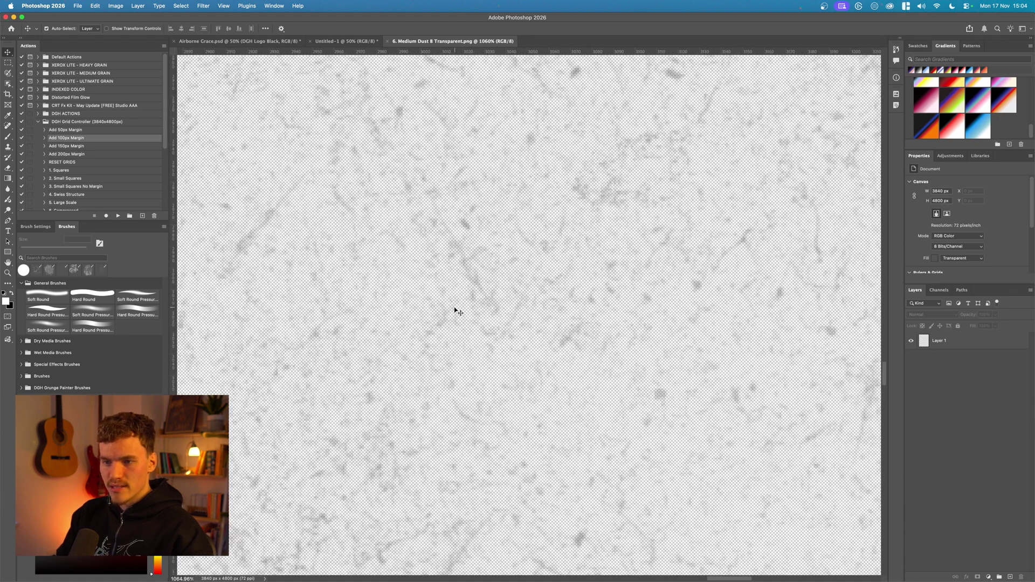
pyautogui.scroll(-8, 455, 310)
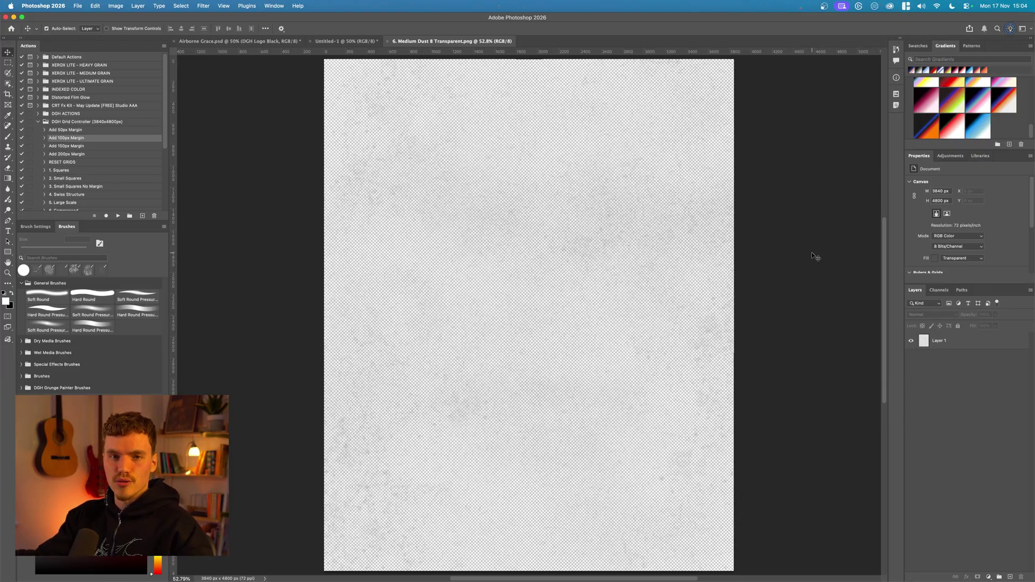
# Save the dust texture to the Desktop as a Photoshop file named Displace
pyautogui.click(77, 5)
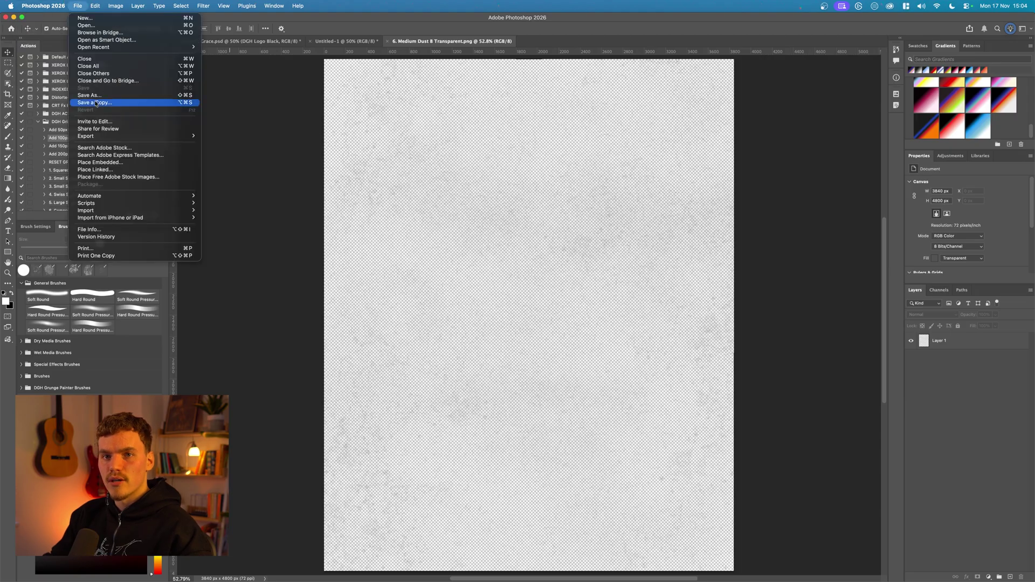
pyautogui.click(92, 96)
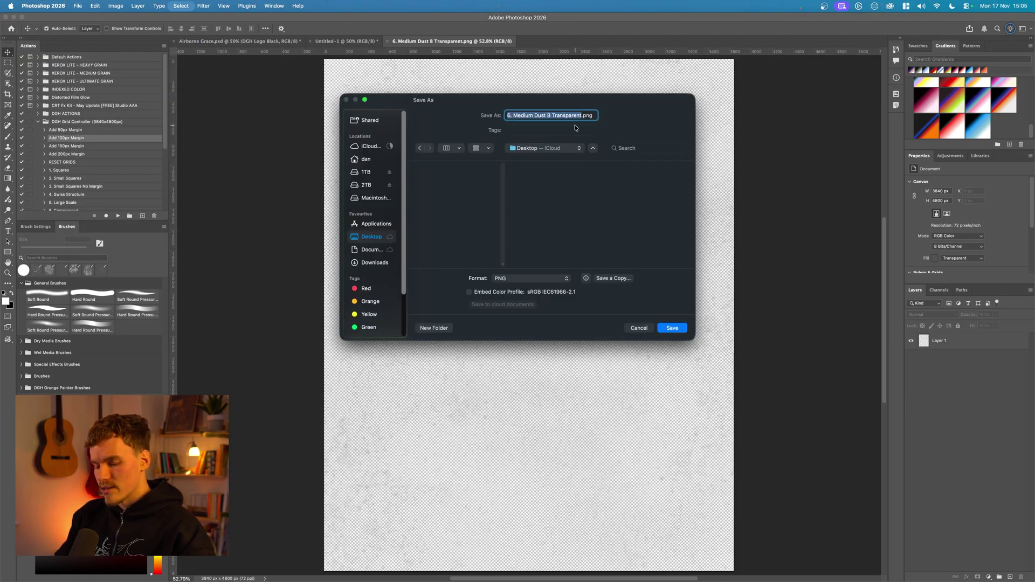
pyautogui.write('Displace')
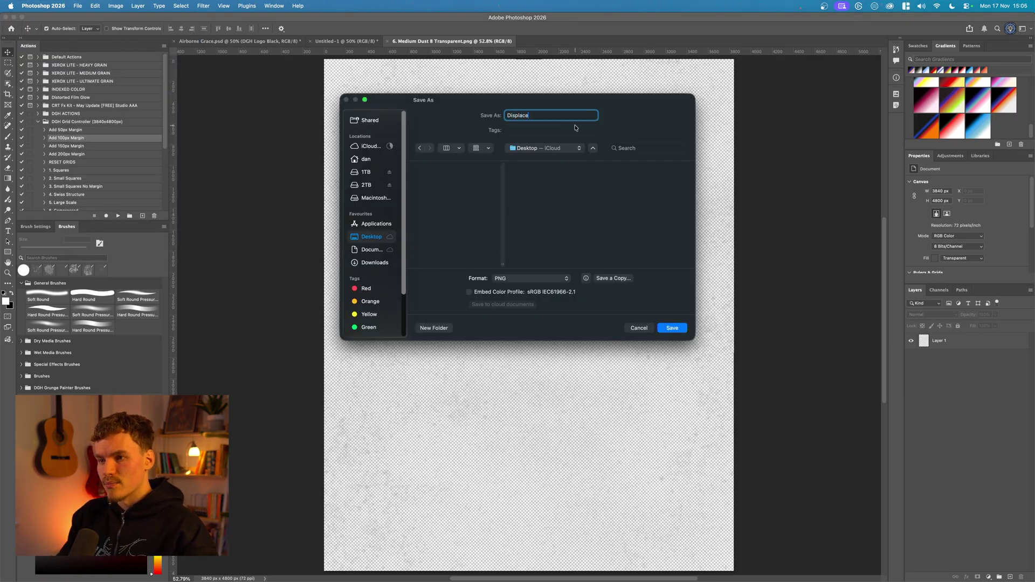
pyautogui.click(532, 279)
pyautogui.click(517, 206)
pyautogui.click(671, 328)
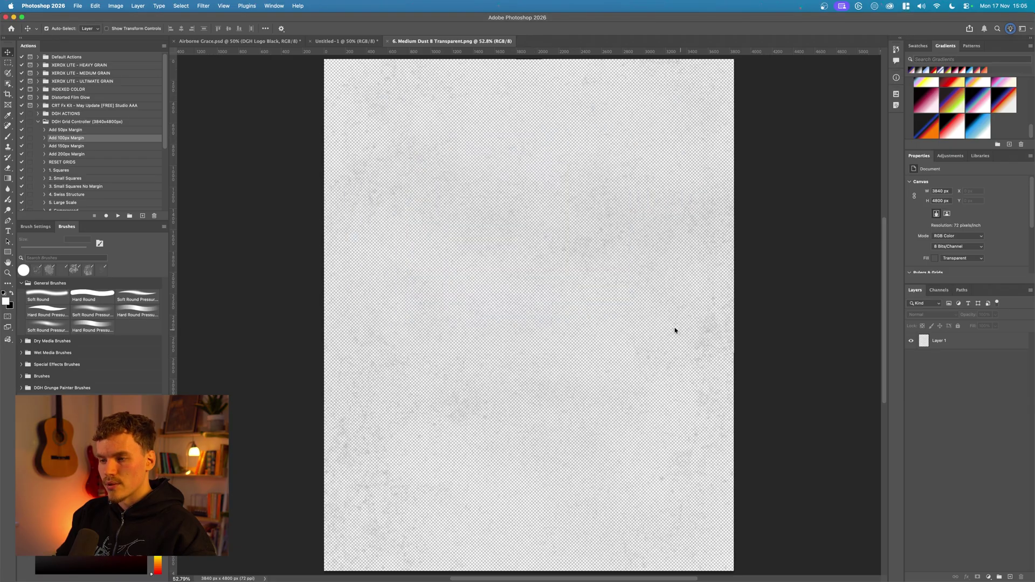
# Apply a Displace filter to Light Text FX in the poster, with scales of 20, Stretch To Fit and Repeat Edge Pixels, using Displace.psd as the map
pyautogui.hotkey('ctrl', 'shift', 'Tab')
pyautogui.click(947, 341)
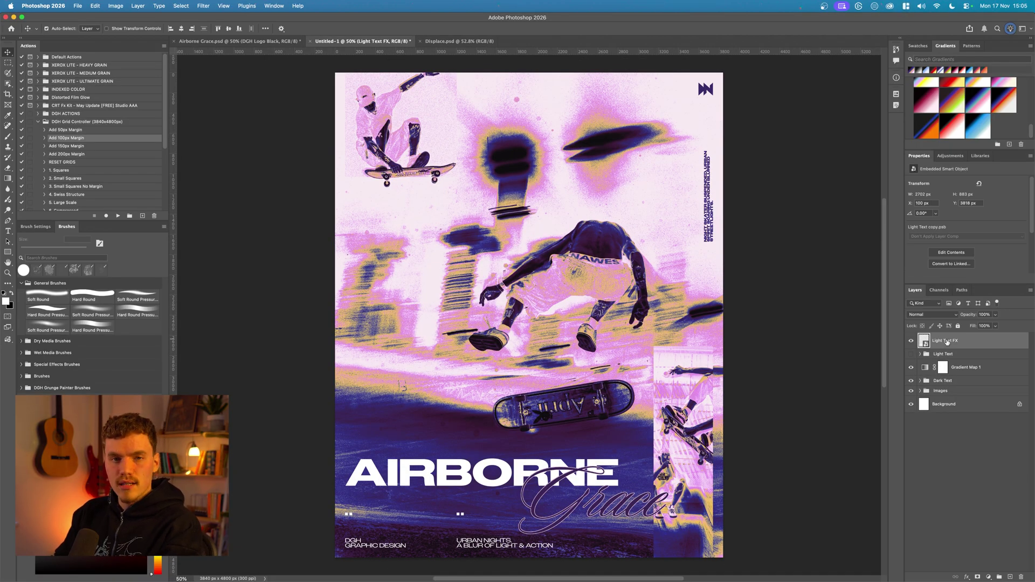
pyautogui.click(911, 341)
pyautogui.click(911, 342)
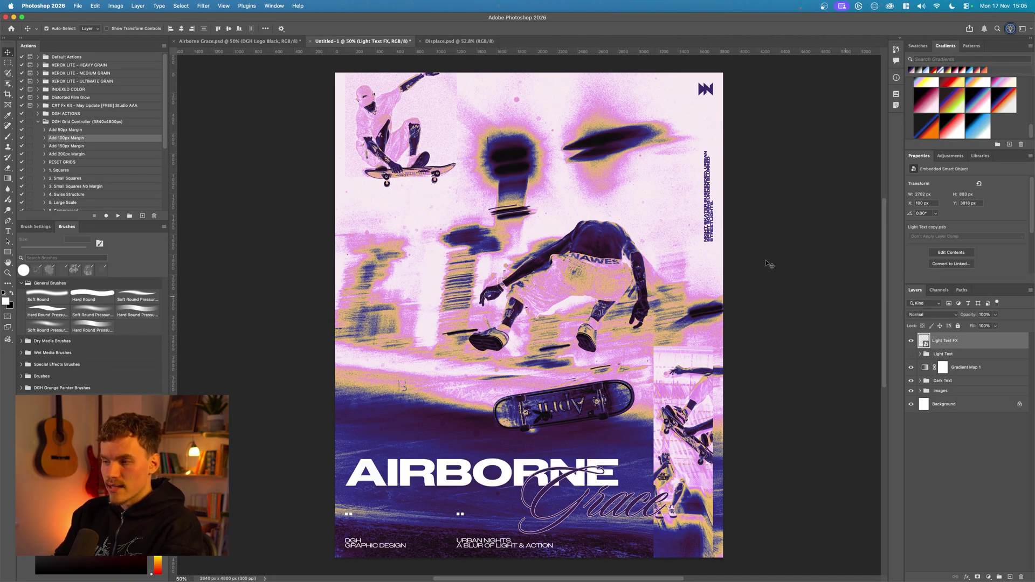
pyautogui.click(203, 5)
pyautogui.moveTo(280, 137)
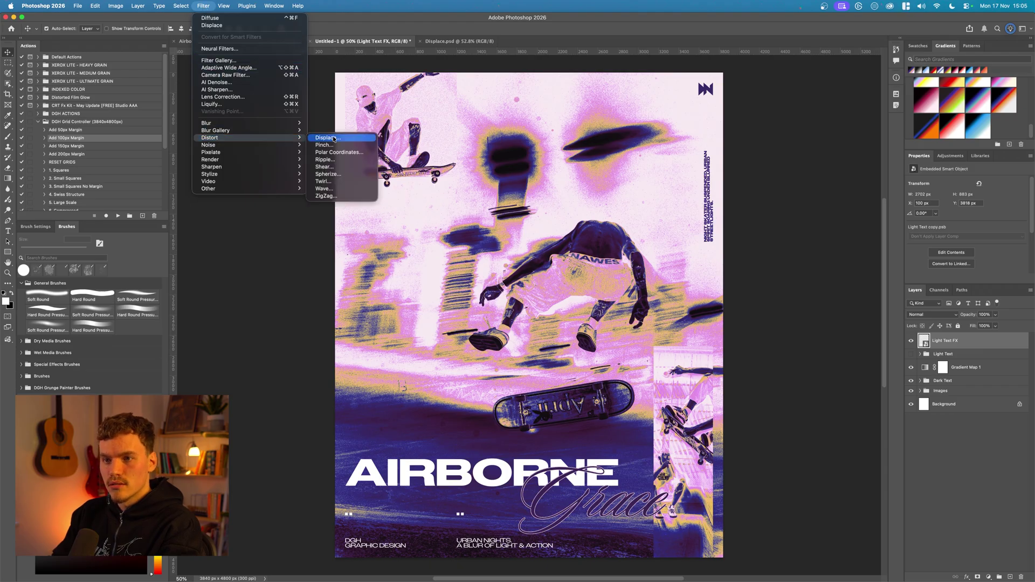
pyautogui.click(328, 138)
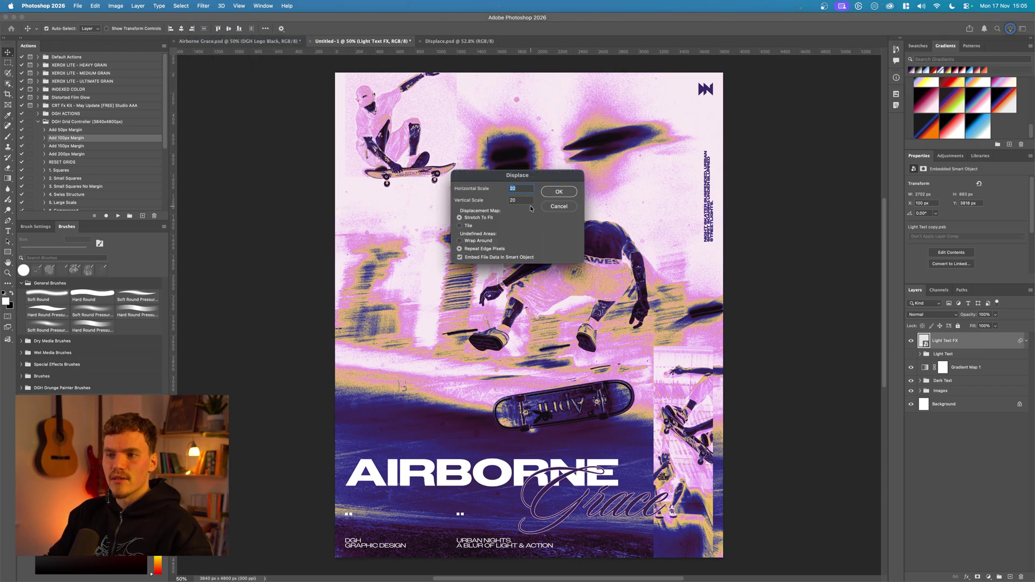
pyautogui.press('Return')
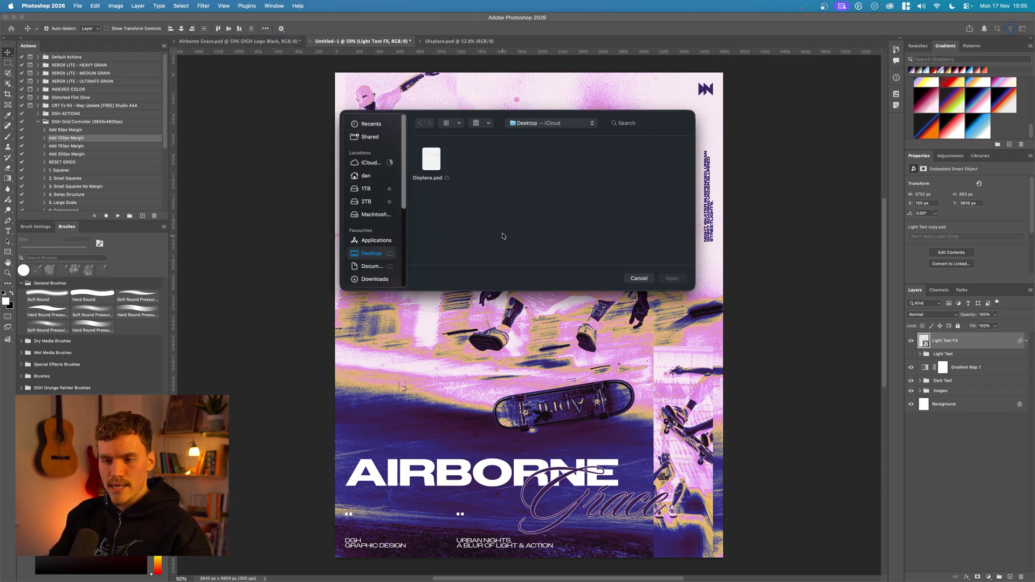
pyautogui.click(431, 159)
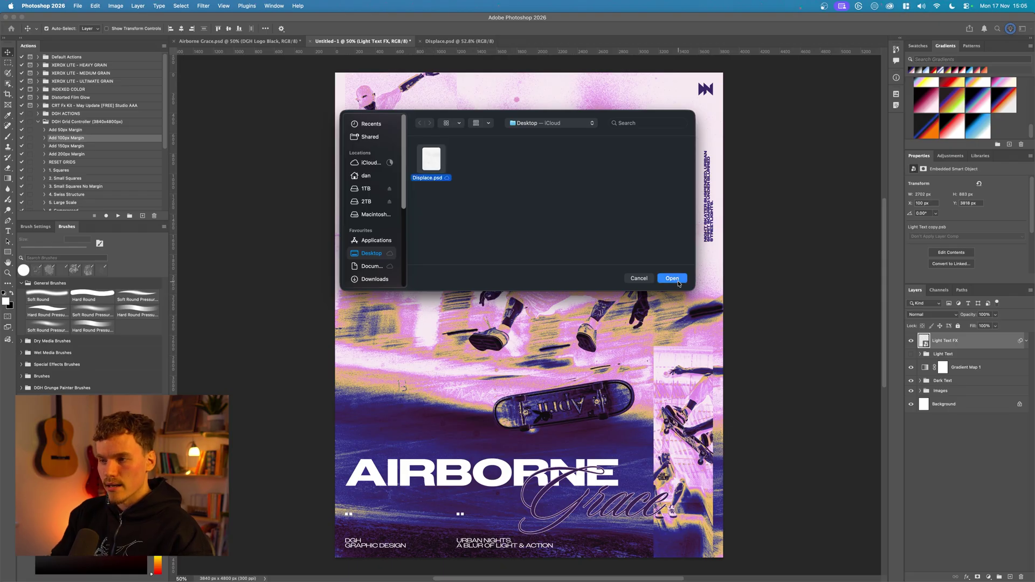
pyautogui.click(672, 278)
# Examine the displaced edges of the AIRBORNE title, small squares and lower captions up close
pyautogui.scroll(-3, 815, 302)
pyautogui.scroll(8, 489, 480)
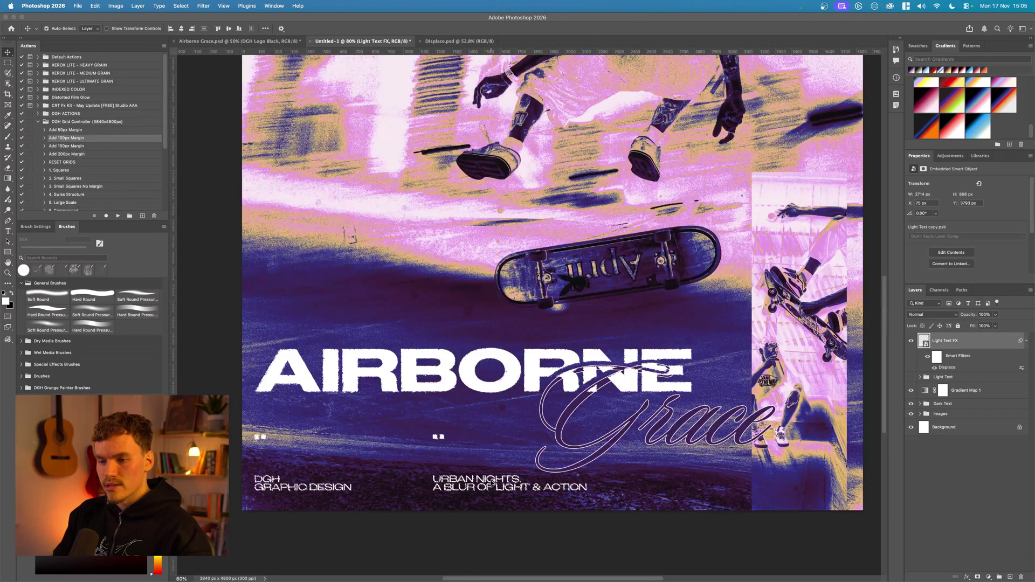
pyautogui.hscroll(3, 545, 345)
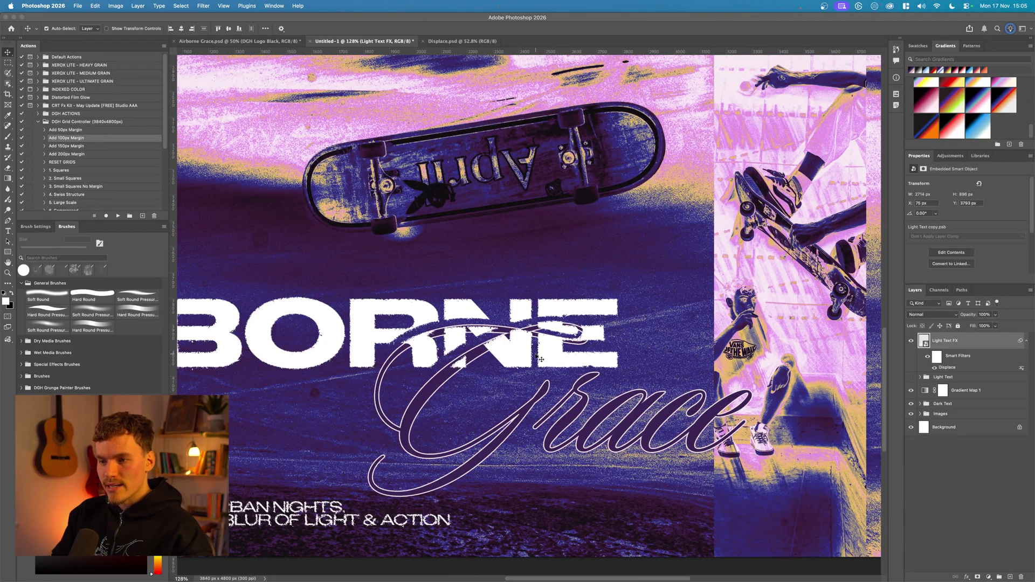
pyautogui.hscroll(-10, 426, 332)
pyautogui.hscroll(5, 426, 333)
pyautogui.scroll(3, 437, 363)
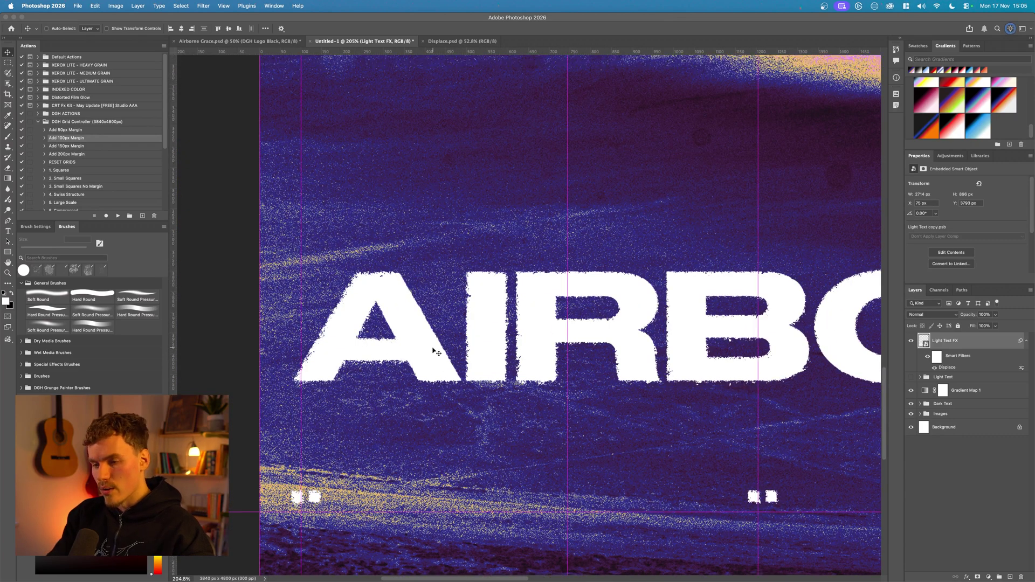
pyautogui.press('super+0')
pyautogui.scroll(6, 397, 482)
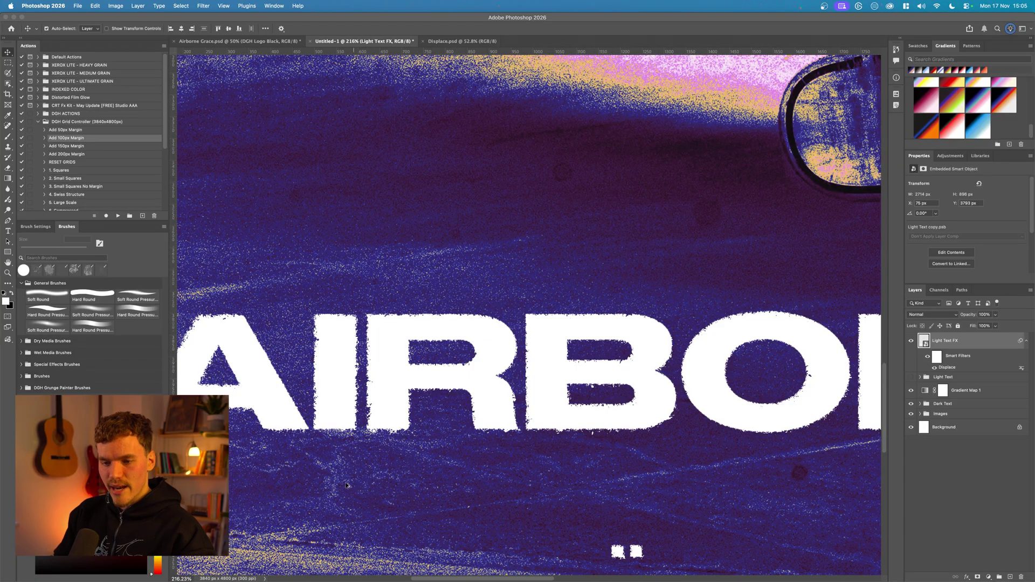
pyautogui.scroll(4, 429, 451)
pyautogui.press('super+0')
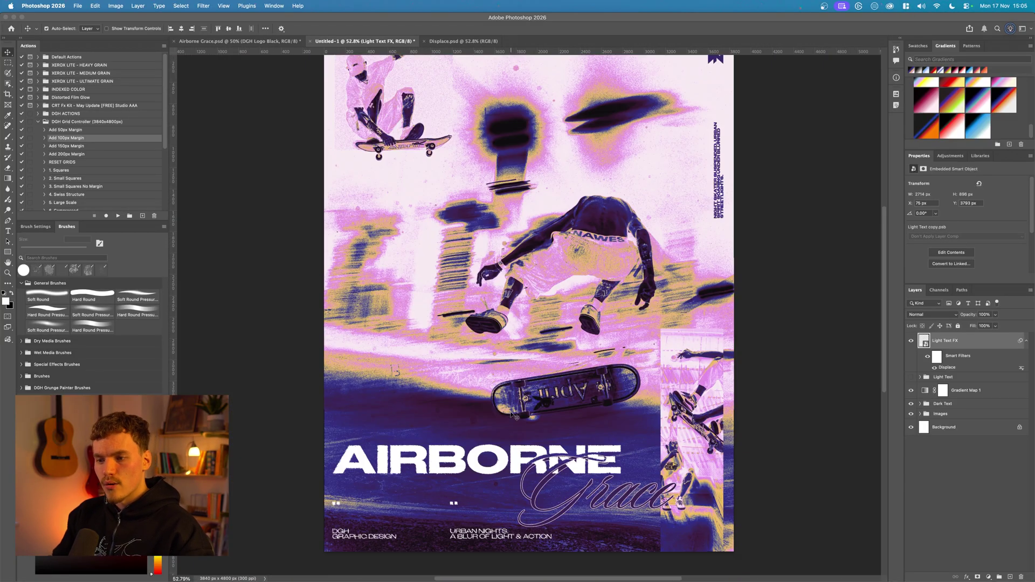
# Nudge Light Text FX right and down to X 99 px, Y 3817 px, lining the AIRBORNE cutouts up with the Grace lettering
pyautogui.scroll(4, 566, 469)
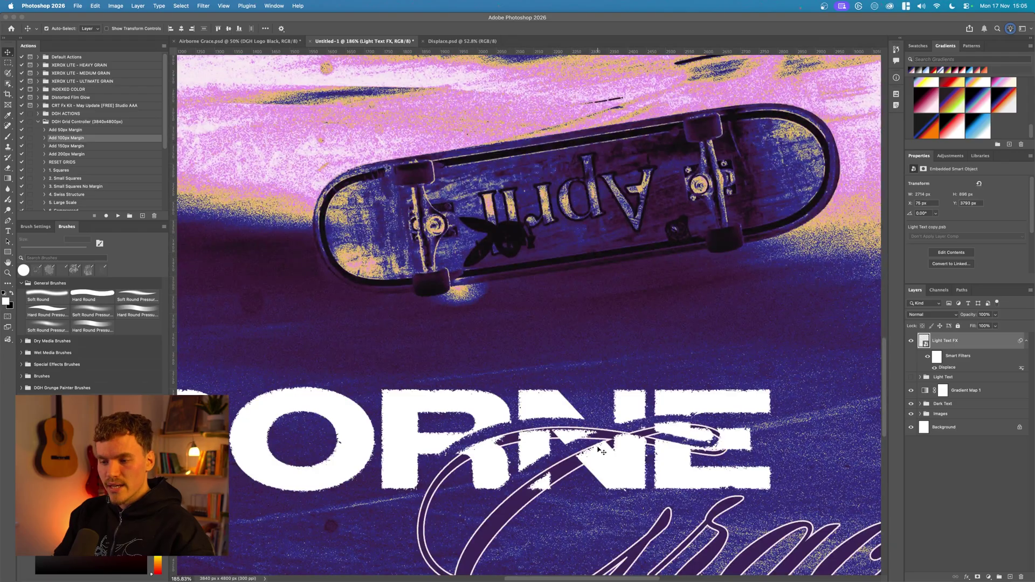
pyautogui.scroll(-2, 566, 444)
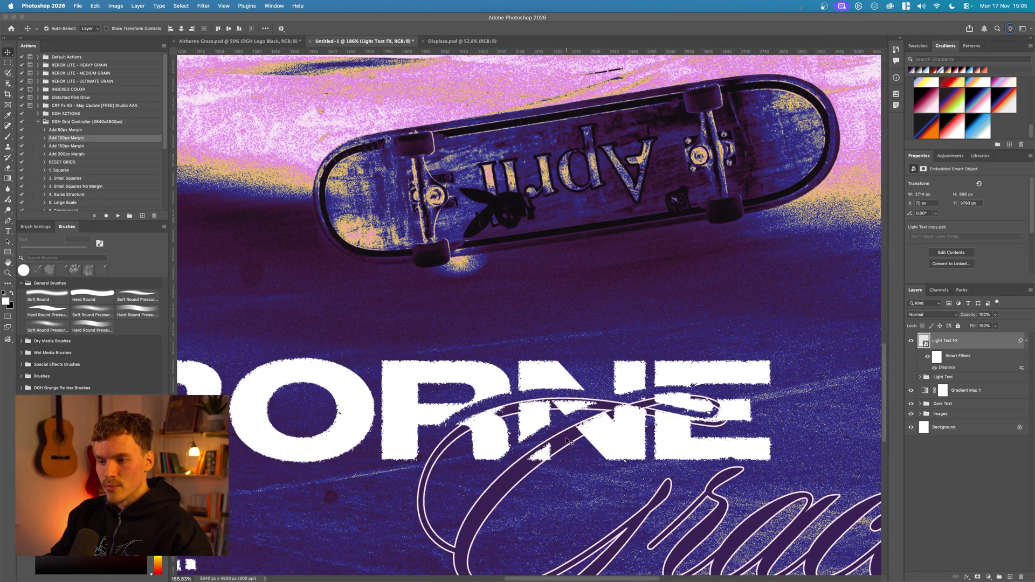
pyautogui.scroll(-3, 620, 438)
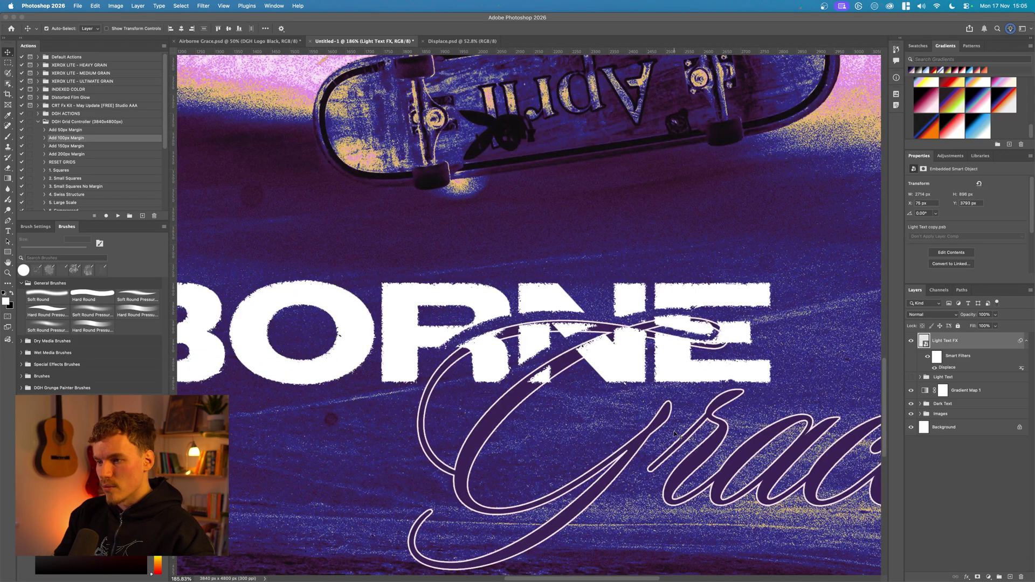
pyautogui.press('Down')
pyautogui.press('Right')
pyautogui.press('Down')
pyautogui.press('Right')
pyautogui.press('Down')
pyautogui.press('Right')
pyautogui.press('Down')
pyautogui.press('Right')
pyautogui.press('Down')
pyautogui.press('Right')
pyautogui.press('Down')
pyautogui.press('Right')
pyautogui.press('Down')
pyautogui.press('Right')
pyautogui.press('Down')
pyautogui.press('Right')
pyautogui.press('Down')
pyautogui.press('Right')
pyautogui.press('Down')
pyautogui.press('Right')
pyautogui.press('Down')
pyautogui.press('Right')
pyautogui.press('Down')
pyautogui.press('Right')
pyautogui.press('Down')
pyautogui.press('Right')
pyautogui.press('Down')
pyautogui.press('Right')
pyautogui.press('Down')
pyautogui.press('Right')
pyautogui.press('Down')
pyautogui.press('Right')
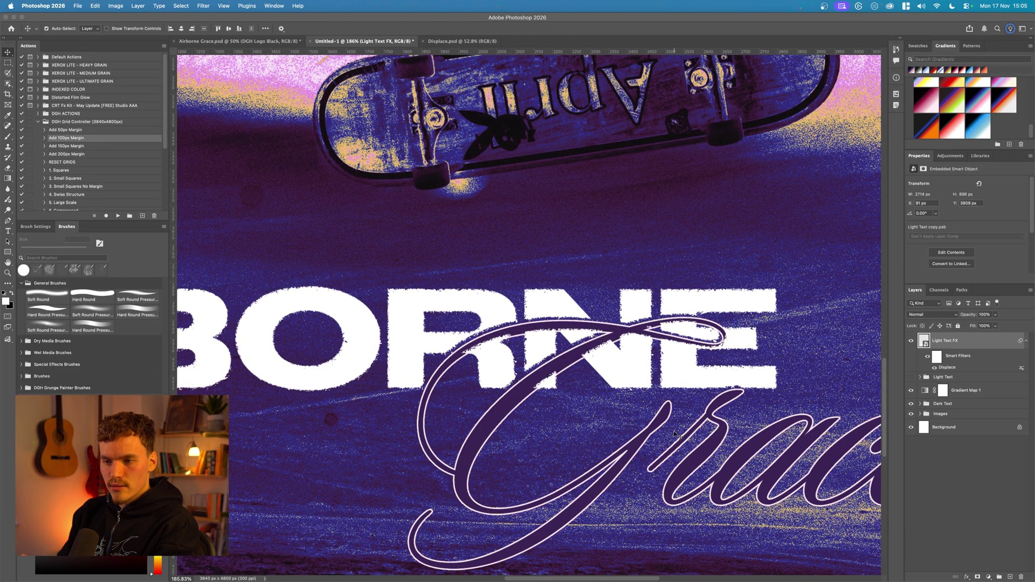
pyautogui.press('Right')
pyautogui.press('Right')
pyautogui.press('Right')
pyautogui.press('Right')
pyautogui.press('Right')
pyautogui.press('Right')
pyautogui.press('Right')
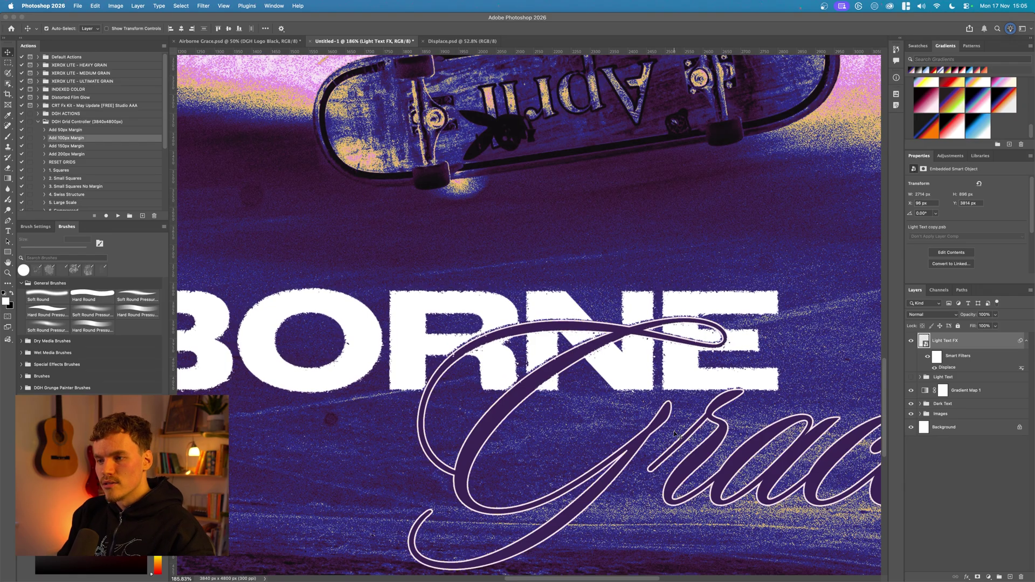
pyautogui.press('Down')
pyautogui.press('Down')
pyautogui.press('Down')
pyautogui.press('Down')
pyautogui.press('Down')
pyautogui.press('Down')
pyautogui.press('Down')
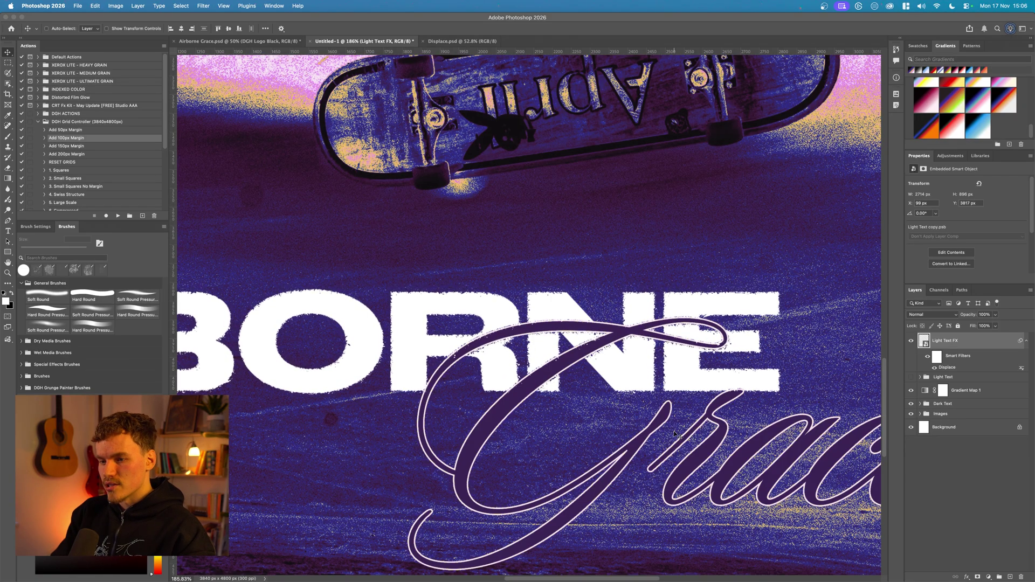
# Check the alignment of the displaced light text against the guides, with the guides hidden again at the end
pyautogui.press('super+0')
pyautogui.press('super+semicolon')
pyautogui.scroll(-5, 672, 432)
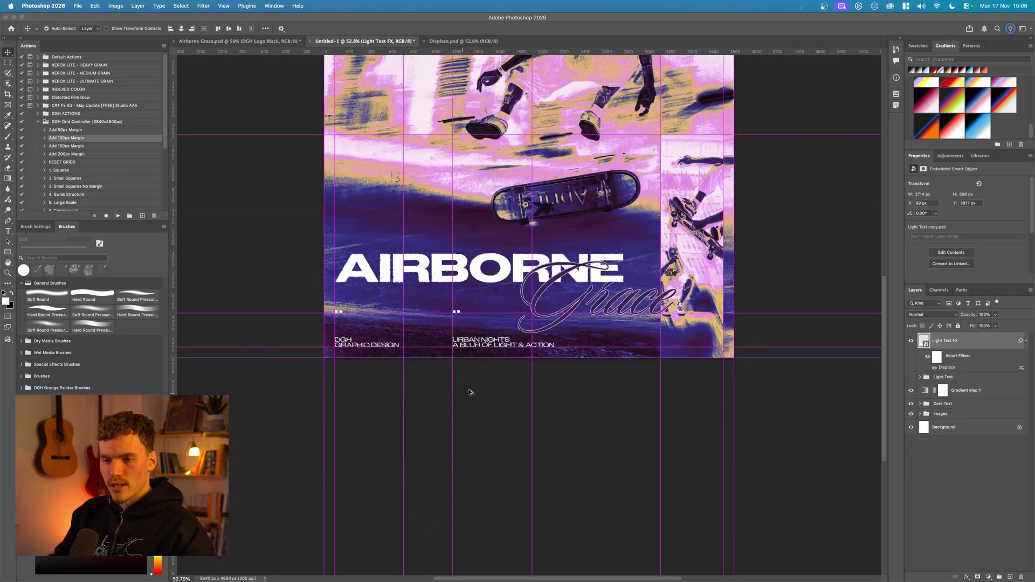
pyautogui.scroll(10, 469, 392)
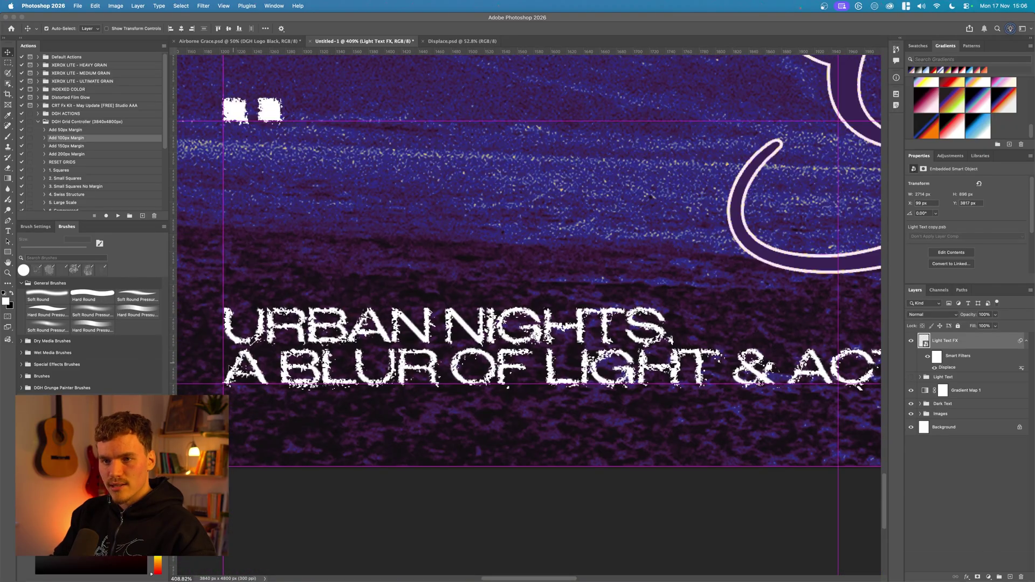
pyautogui.press('super+0')
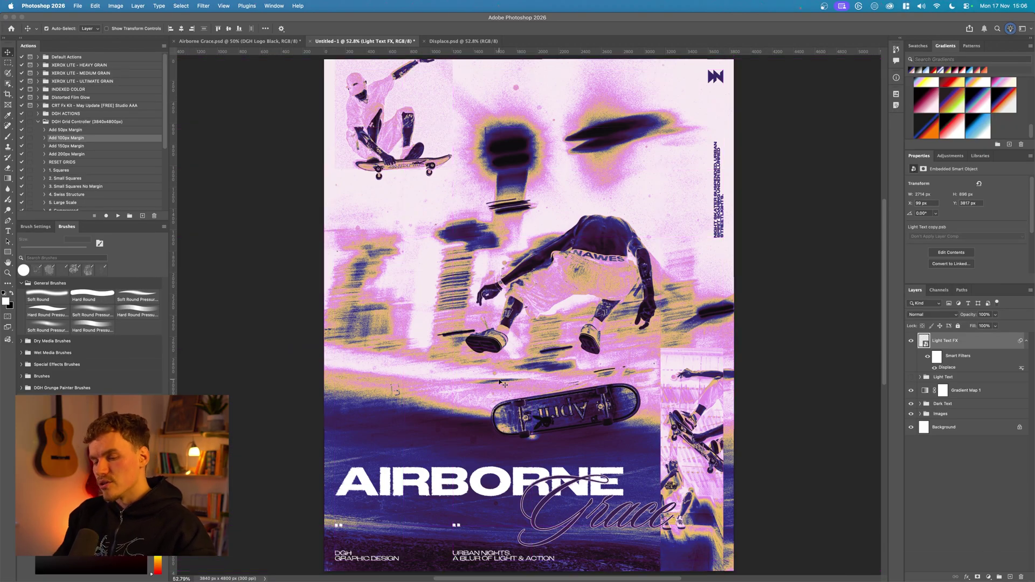
pyautogui.press('super+semicolon')
pyautogui.scroll(-3, 474, 438)
pyautogui.scroll(2, 489, 463)
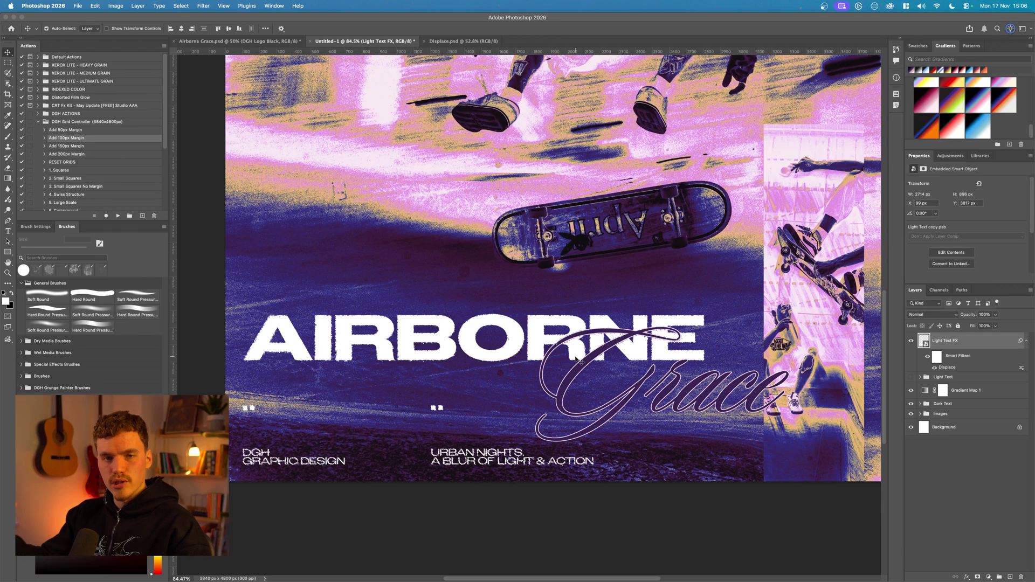
# Duplicate the Dark Text group, hide the original and convert the copy into a smart object
pyautogui.press('super+0')
pyautogui.click(927, 404)
pyautogui.click(911, 403)
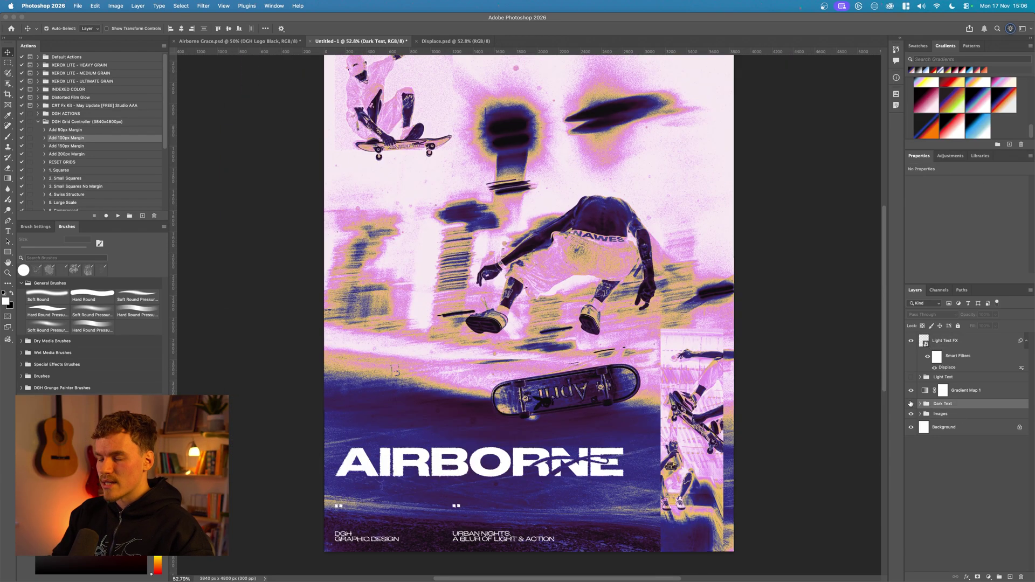
pyautogui.click(912, 403)
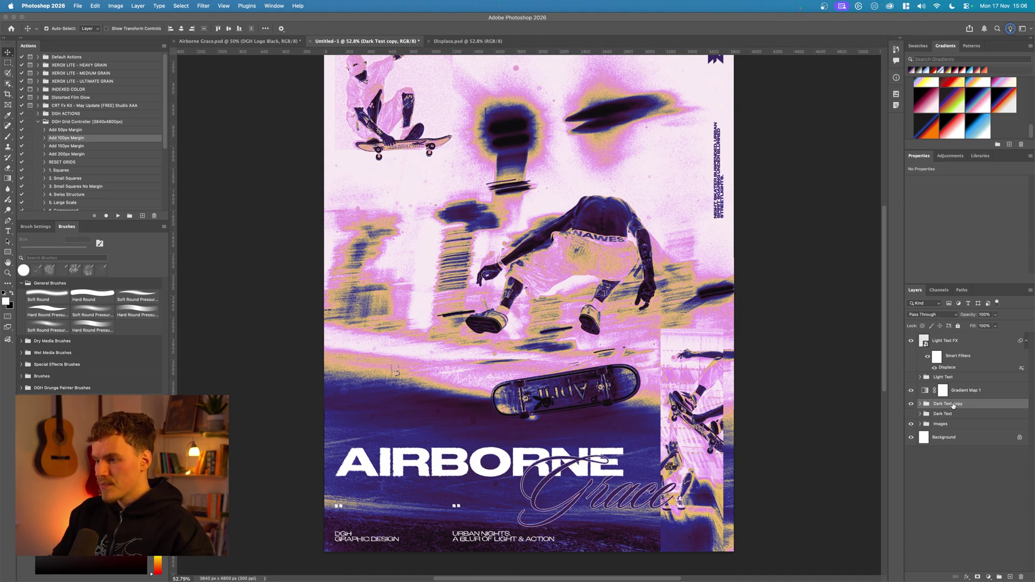
pyautogui.rightClick(953, 406)
pyautogui.click(906, 538)
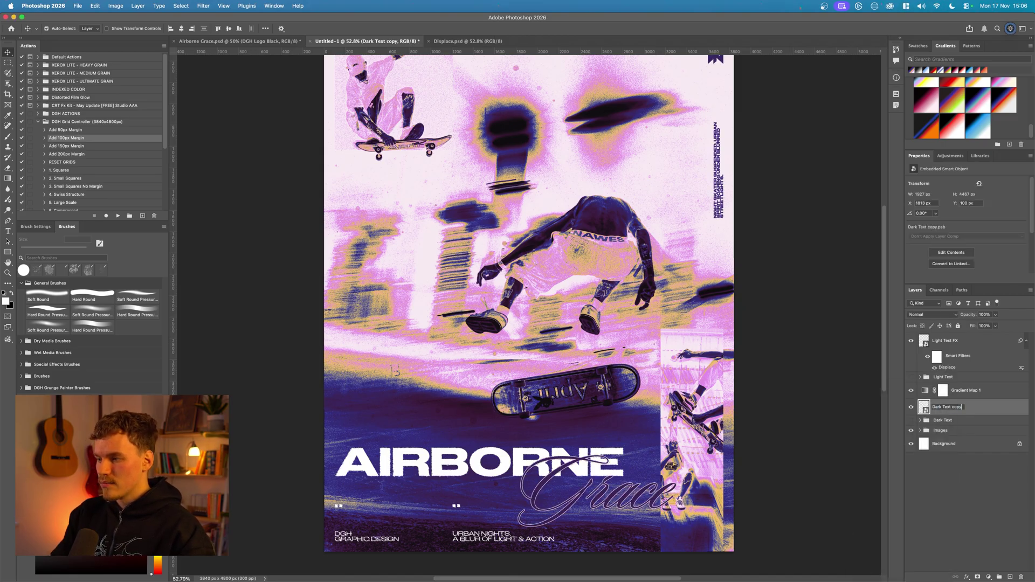
# Name the copied smart object Dark Text FX and apply Displace at 20 horizontal and 20 vertical scale using Displace.psd
pyautogui.click(203, 6)
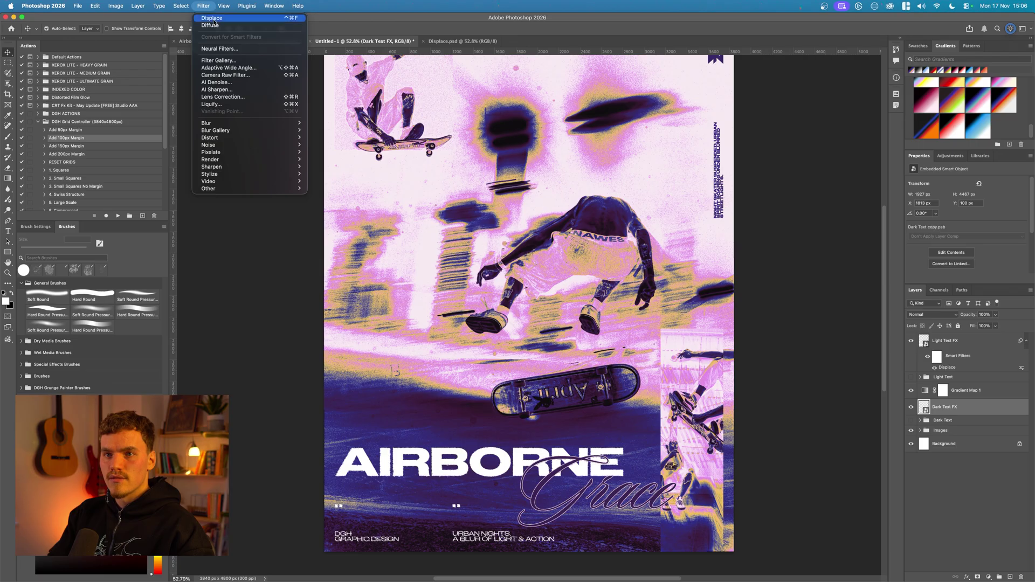
pyautogui.click(213, 19)
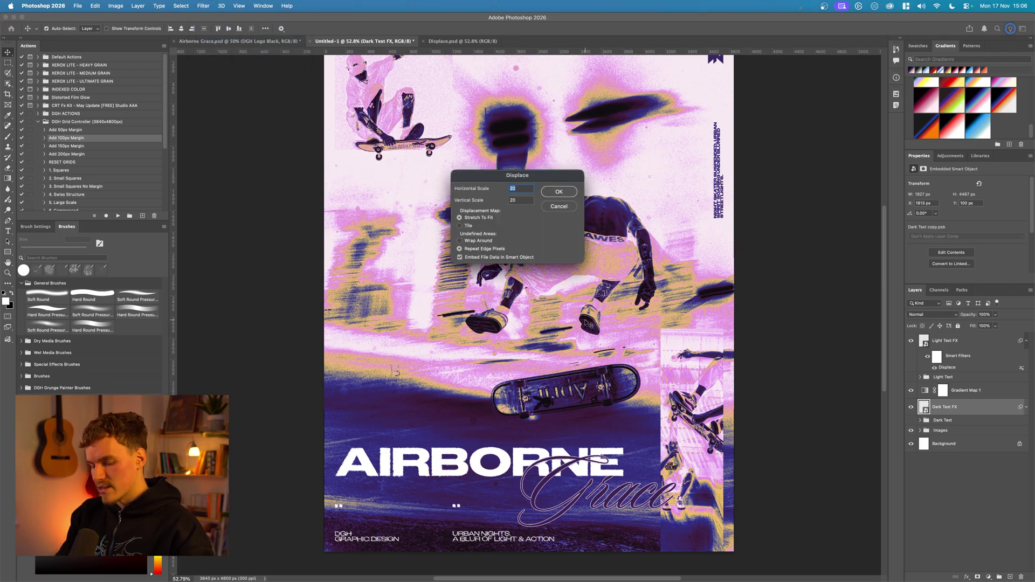
pyautogui.press('Return')
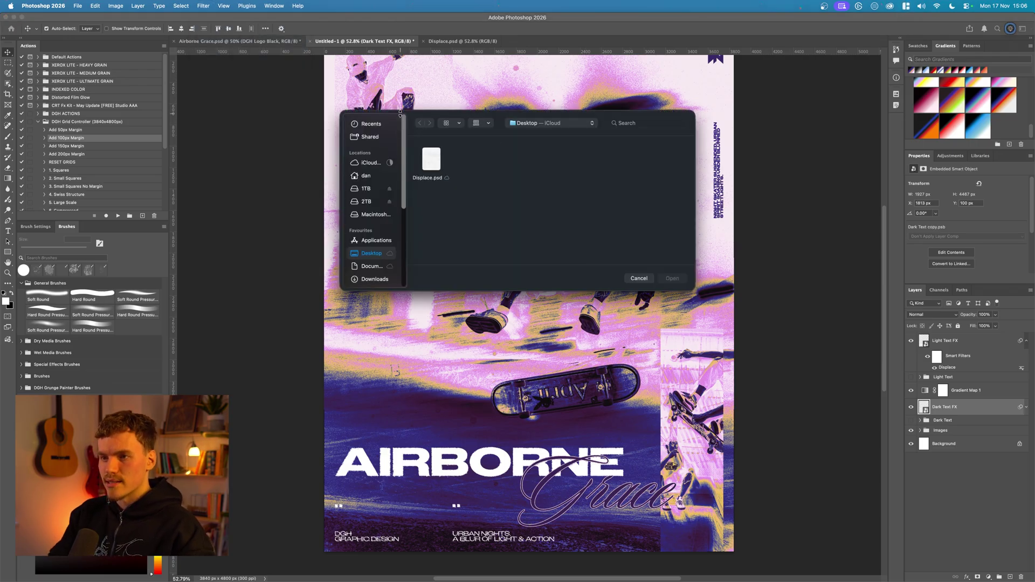
pyautogui.click(669, 278)
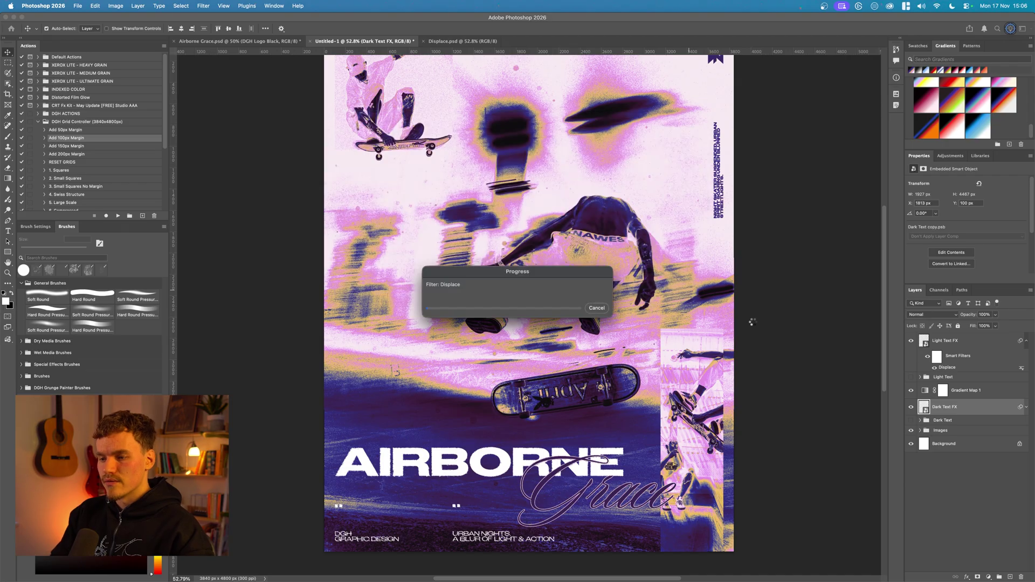
# Nudge Dark Text FX right and down to X 1812 px, Y 99 px, lining the Grace lettering up with the AIRBORNE cutouts
pyautogui.scroll(5, 607, 484)
pyautogui.press('Right')
pyautogui.press('Down')
pyautogui.press('Right')
pyautogui.press('Down')
pyautogui.press('Right')
pyautogui.press('Down')
pyautogui.press('Right')
pyautogui.press('Down')
pyautogui.press('Right')
pyautogui.press('Down')
pyautogui.press('Right')
pyautogui.press('Down')
pyautogui.press('Right')
pyautogui.press('Down')
pyautogui.press('Right')
pyautogui.press('Down')
pyautogui.press('Right')
pyautogui.press('Down')
pyautogui.press('Right')
pyautogui.press('Down')
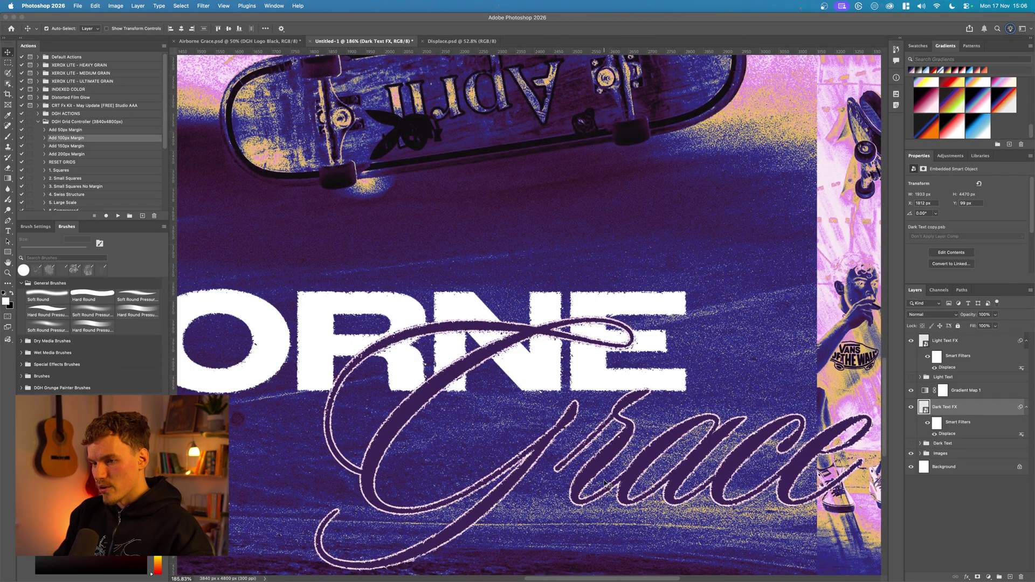
# Deselect the layer and examine the displaced edges of the vertical dark caption up close
pyautogui.scroll(-6, 605, 483)
pyautogui.click(779, 372)
pyautogui.scroll(3, 674, 241)
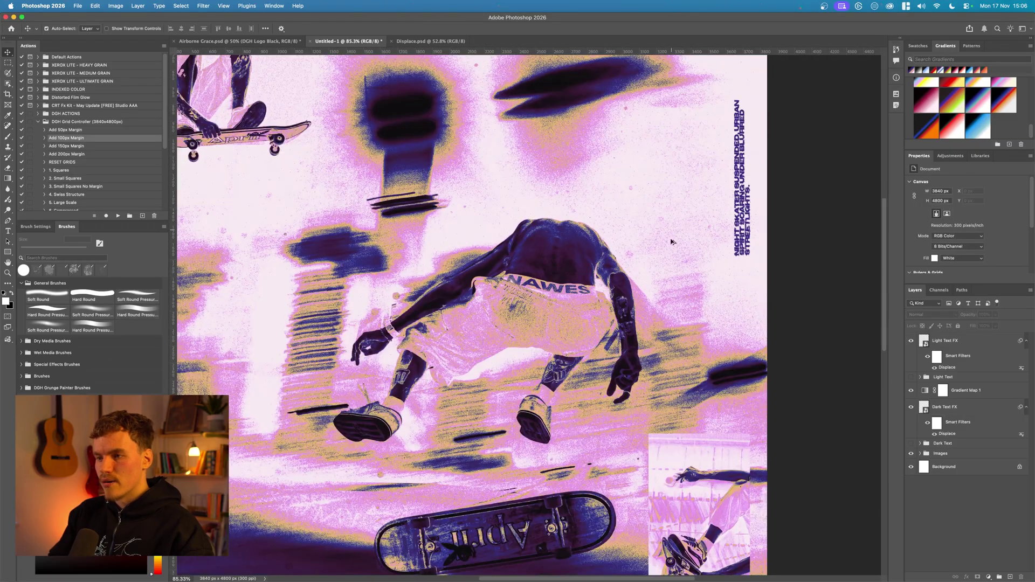
pyautogui.scroll(5, 752, 230)
pyautogui.scroll(4, 753, 256)
pyautogui.scroll(6, 601, 290)
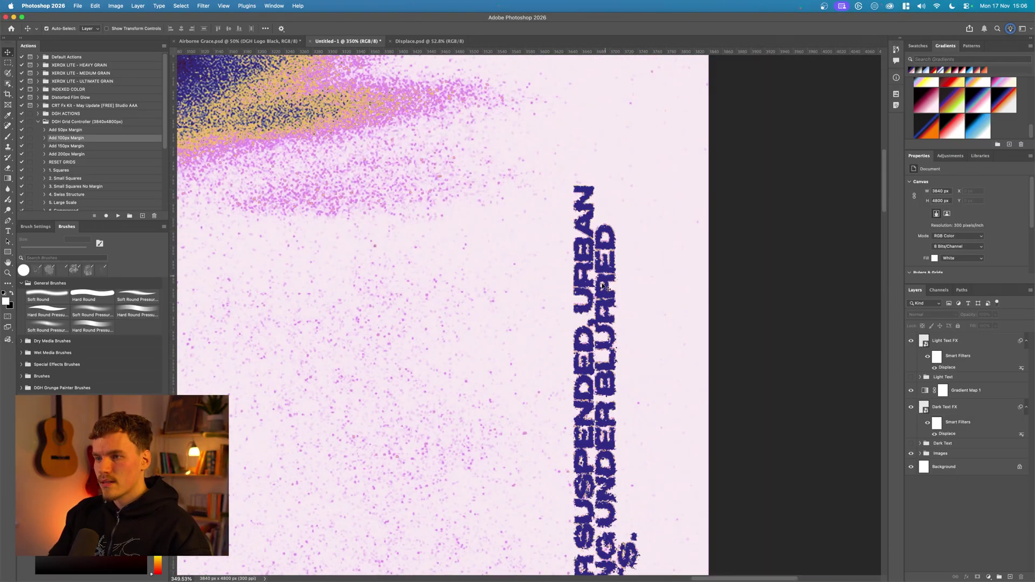
pyautogui.scroll(-10, 584, 225)
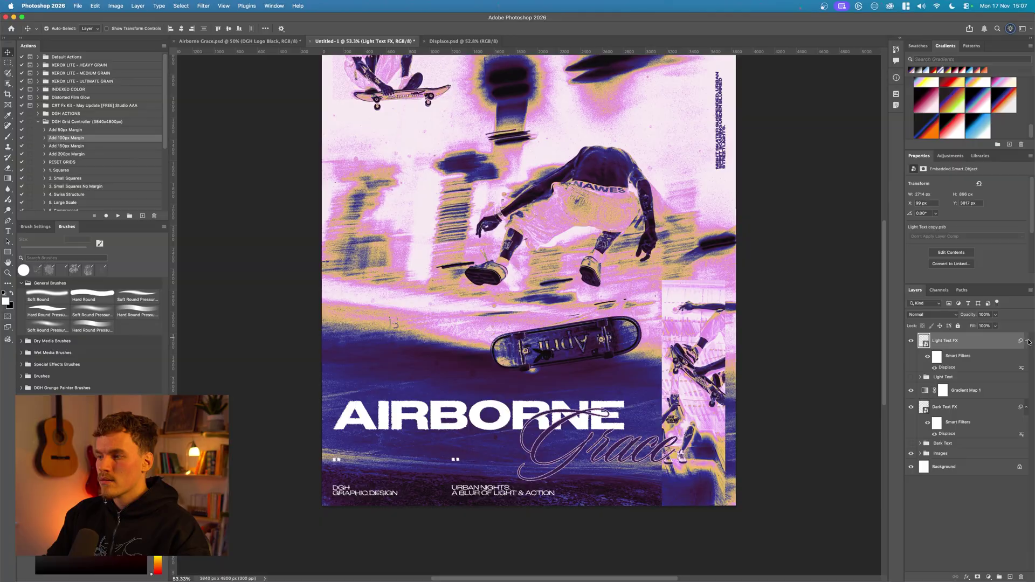
# Add a layer mask to Light Text FX and invert it to black, hiding all the light text
pyautogui.click(910, 340)
pyautogui.click(911, 341)
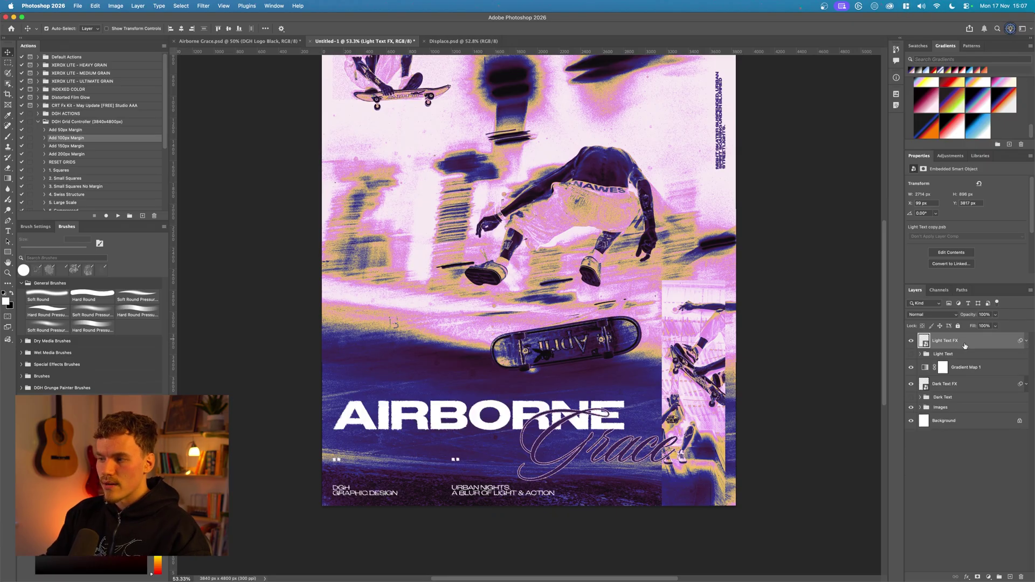
pyautogui.click(977, 577)
pyautogui.scroll(-2, 749, 348)
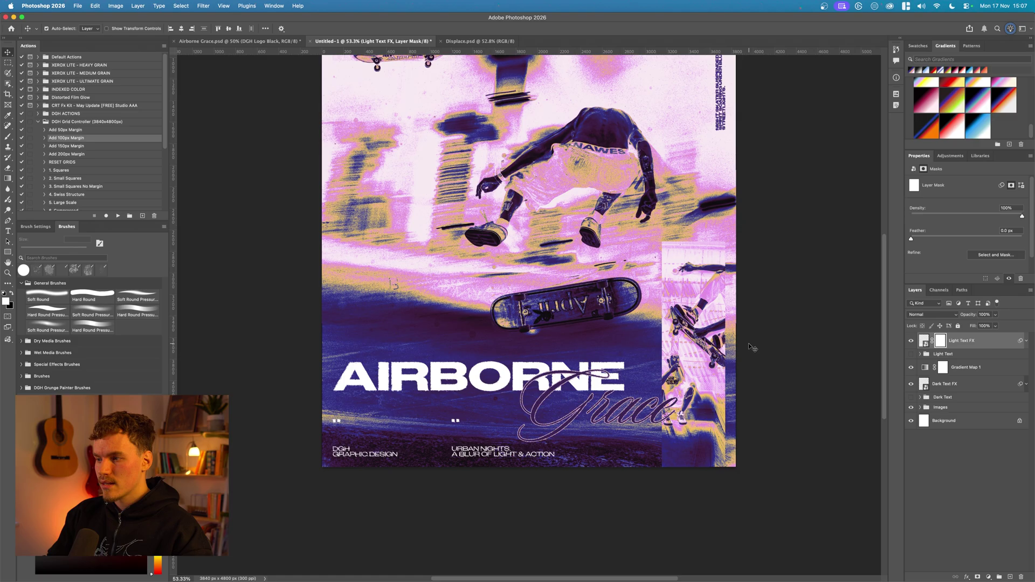
pyautogui.press('b')
pyautogui.scroll(2, 526, 367)
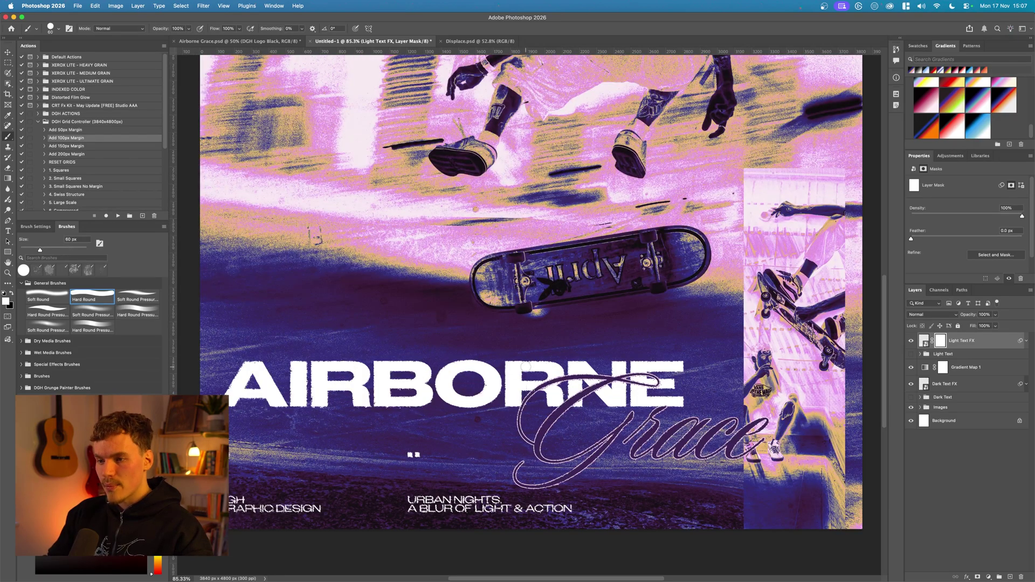
pyautogui.press('super+i')
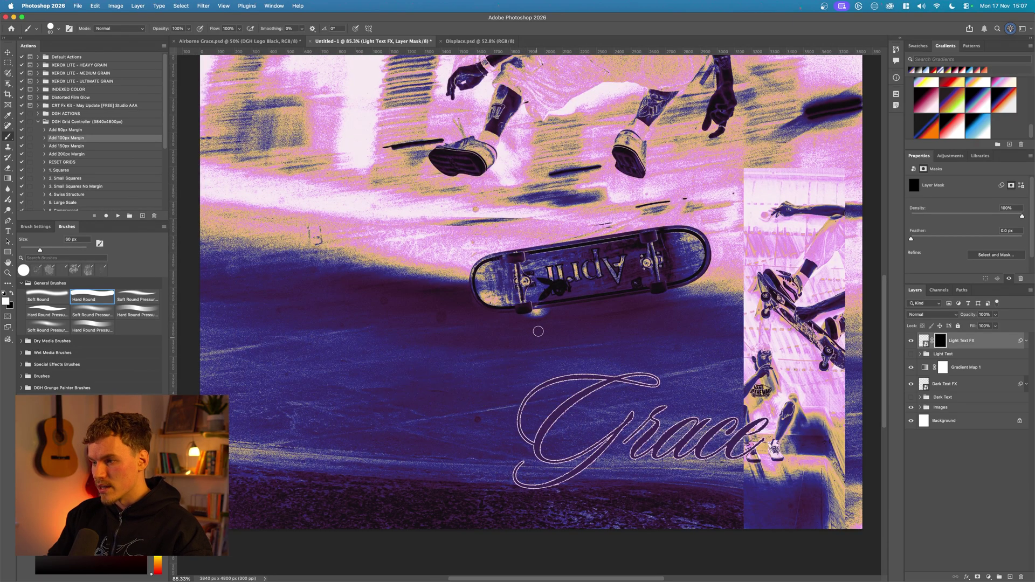
# Paint a trial Hard Round stroke over AIRBORNE on the Light Text FX mask, and undo it
pyautogui.moveTo(548, 360); pyautogui.dragTo(323, 381)
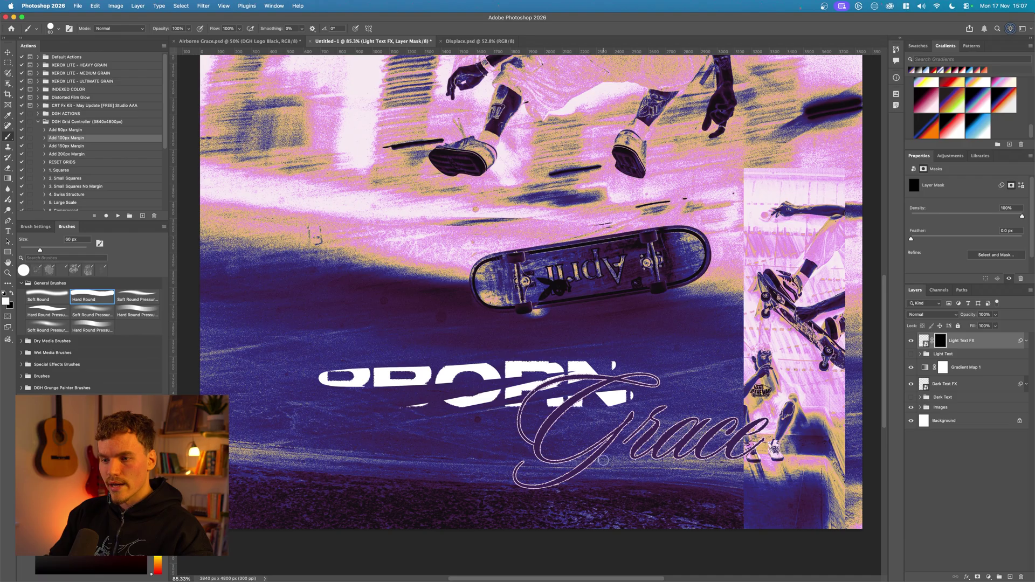
pyautogui.press('super+z')
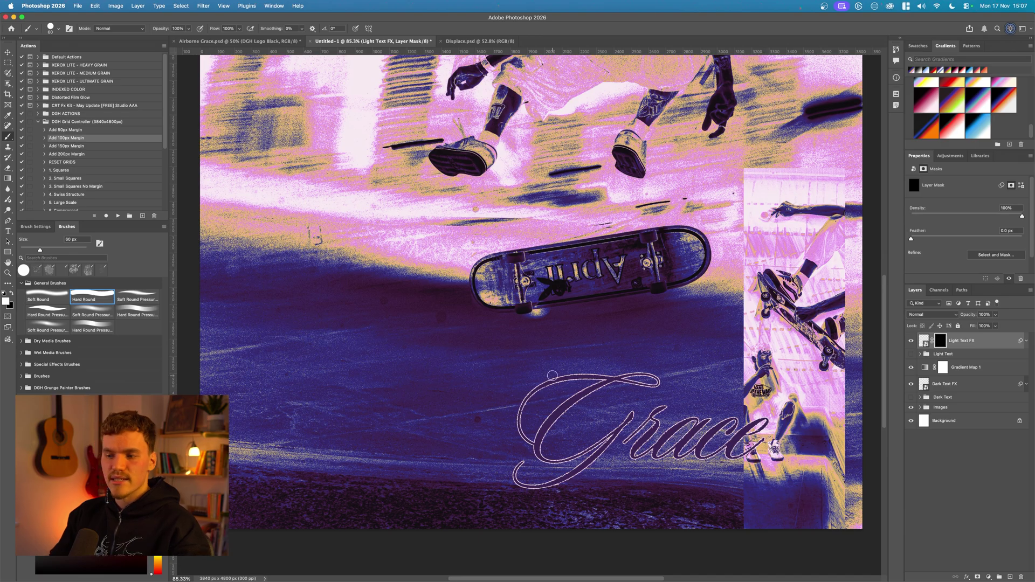
# Reveal the AIRBORNE title and lower captions on the Light Text FX mask with a white 700 px DGH Grunge 3 brush
pyautogui.click(21, 342)
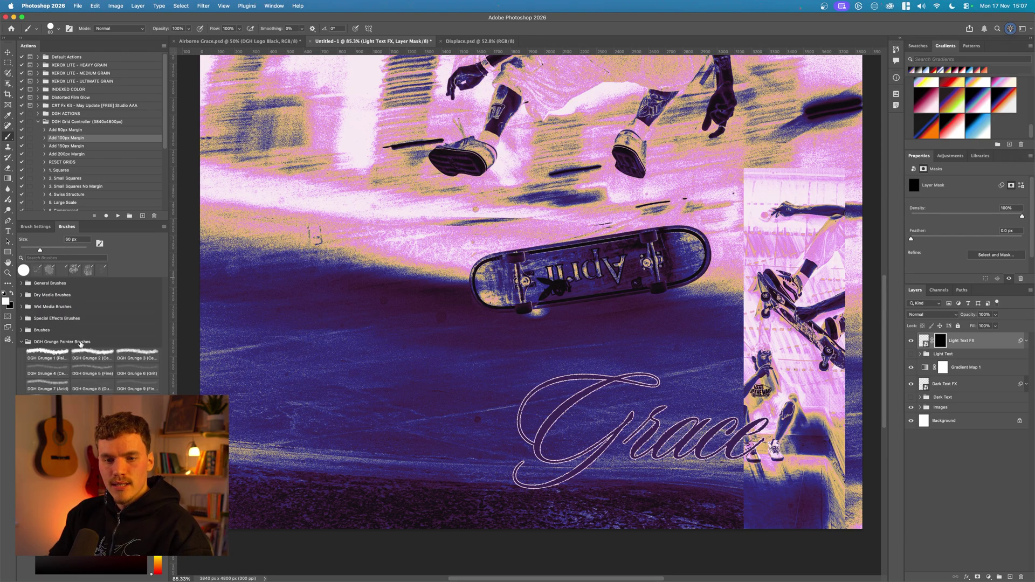
pyautogui.click(103, 346)
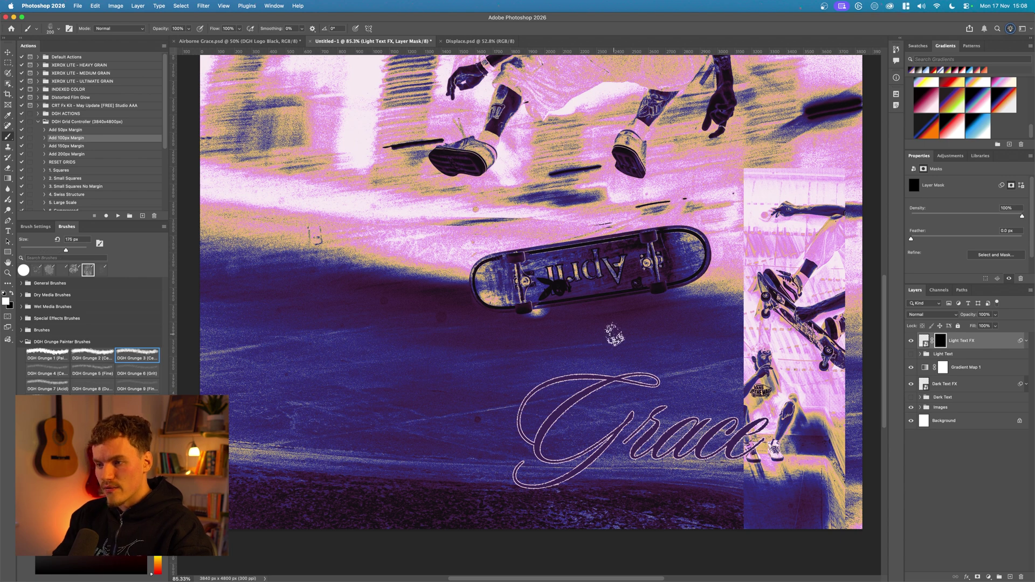
pyautogui.press(']')
pyautogui.press(']')
pyautogui.press(']')
pyautogui.press(']')
pyautogui.press(']')
pyautogui.press(']')
pyautogui.press(']')
pyautogui.press(']')
pyautogui.press(']')
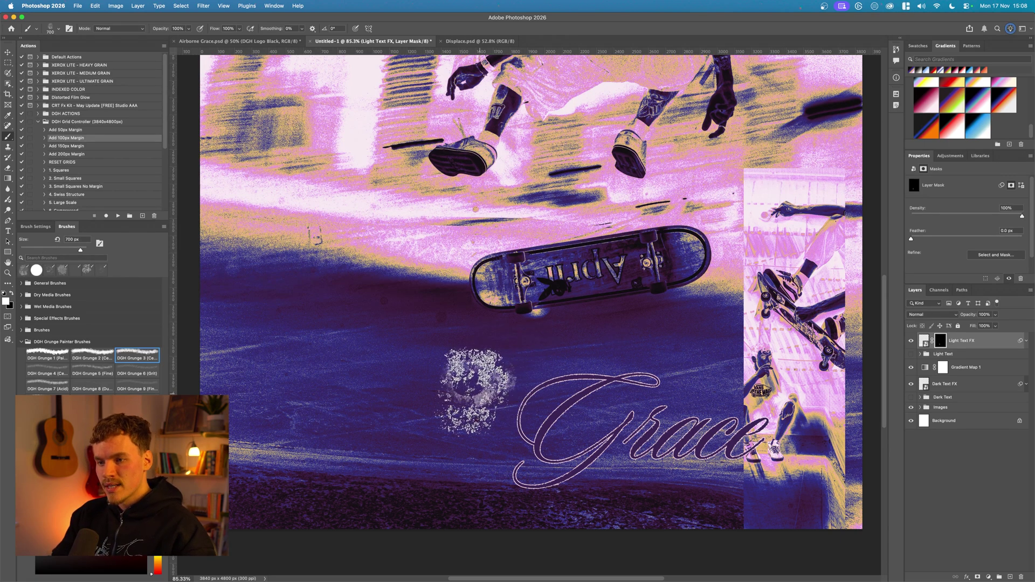
pyautogui.moveTo(476, 391)
pyautogui.mouseDown()
pyautogui.moveTo(320, 396)
pyautogui.moveTo(243, 381)
pyautogui.moveTo(257, 364)
pyautogui.moveTo(490, 392)
pyautogui.moveTo(540, 382)
pyautogui.moveTo(539, 371)
pyautogui.moveTo(477, 375)
pyautogui.moveTo(542, 364)
pyautogui.moveTo(512, 371)
pyautogui.moveTo(532, 374)
pyautogui.moveTo(320, 500)
pyautogui.moveTo(208, 507)
pyautogui.moveTo(304, 509)
pyautogui.moveTo(198, 493)
pyautogui.moveTo(225, 507)
pyautogui.moveTo(277, 493)
pyautogui.moveTo(413, 507)
pyautogui.moveTo(640, 385)
pyautogui.moveTo(678, 382)
pyautogui.moveTo(607, 365)
pyautogui.moveTo(595, 403)
pyautogui.mouseUp()
pyautogui.moveTo(358, 397); pyautogui.dragTo(295, 383)
pyautogui.scroll(-8, 636, 420)
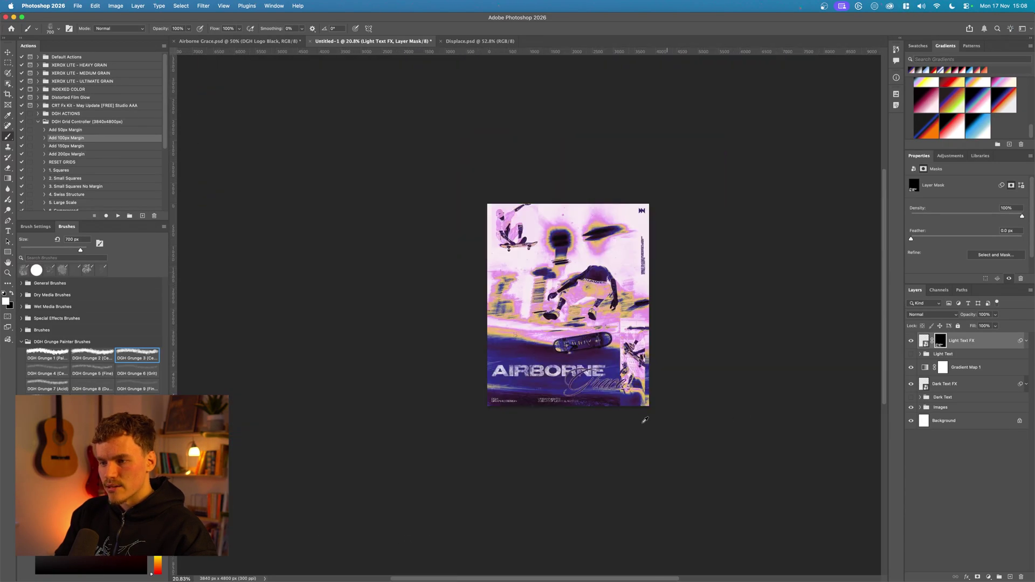
pyautogui.scroll(4, 531, 372)
pyautogui.moveTo(531, 372)
pyautogui.mouseDown()
pyautogui.moveTo(539, 324)
pyautogui.moveTo(611, 366)
pyautogui.mouseUp()
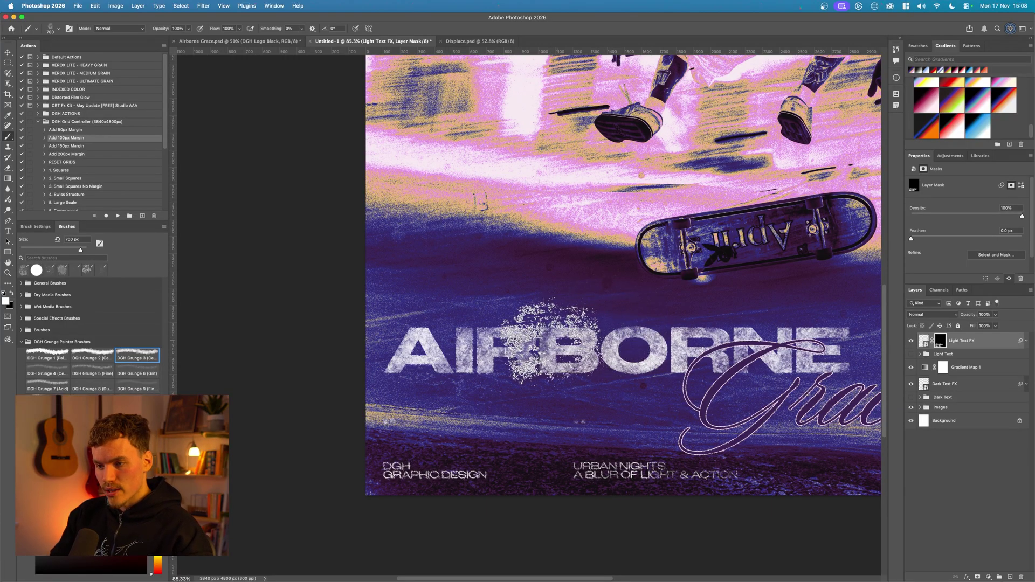
# Build up the AIRBORNE texture on the mask by alternating black and white dabs of the DGH Grunge 3 brush
pyautogui.press('x')
pyautogui.press('x')
pyautogui.moveTo(545, 350)
pyautogui.mouseDown()
pyautogui.moveTo(530, 351)
pyautogui.moveTo(595, 354)
pyautogui.mouseUp()
pyautogui.press('x')
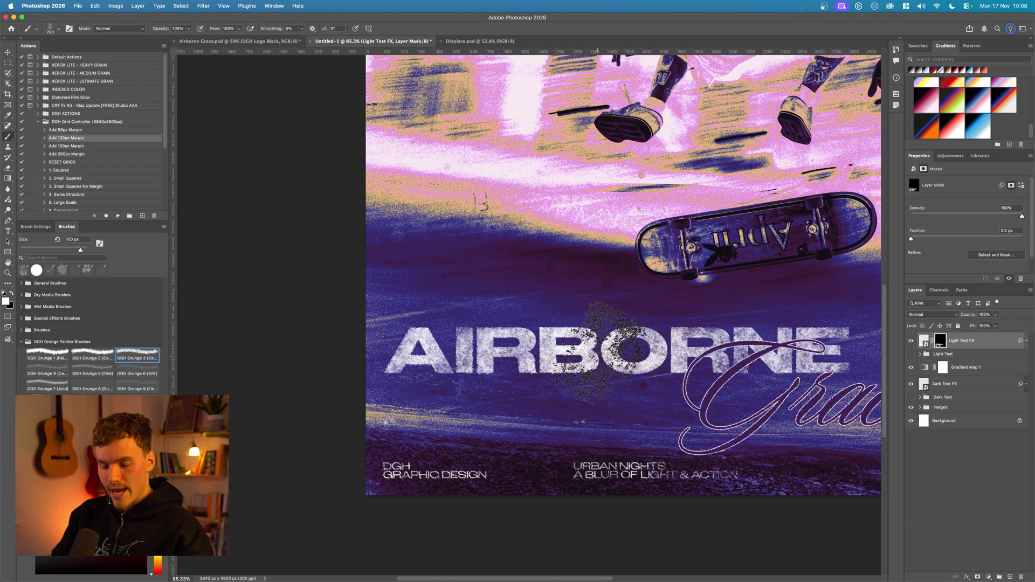
pyautogui.press('x')
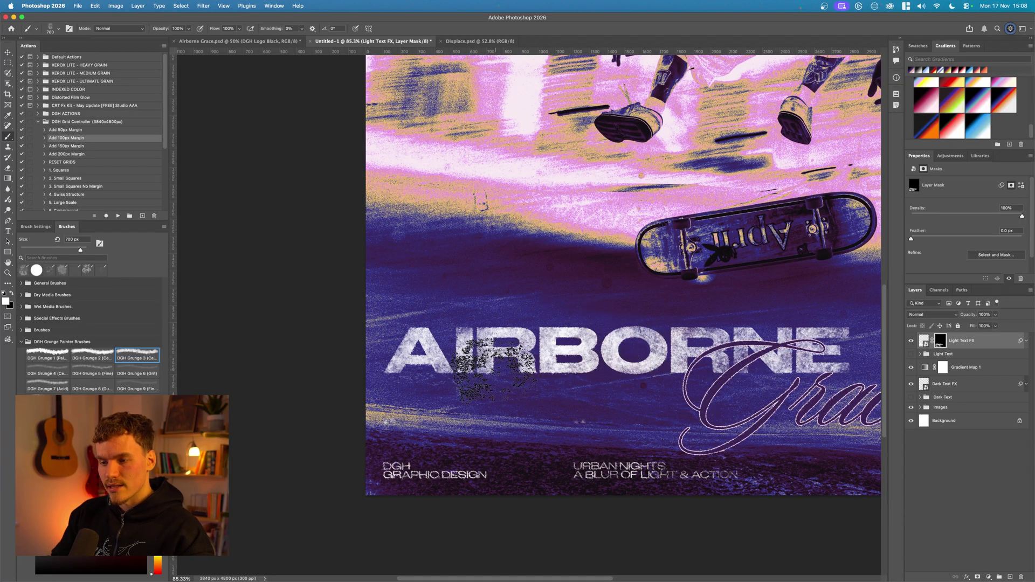
pyautogui.click(447, 350)
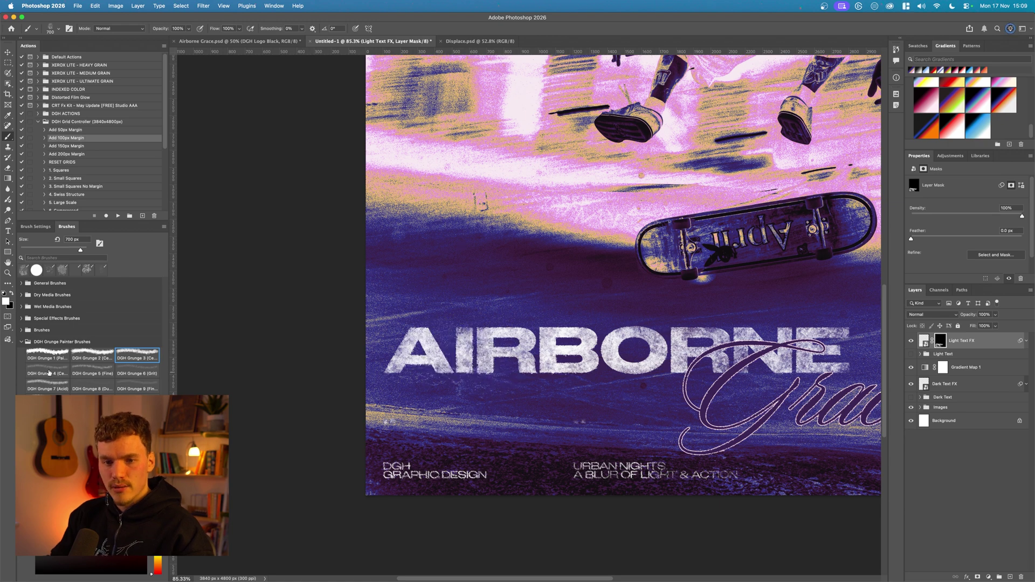
# Wear patches out of the AIRBORNE letters on the mask with 700 px grunge brushes, including DGH Grunge 1 in black
pyautogui.scroll(3, 585, 345)
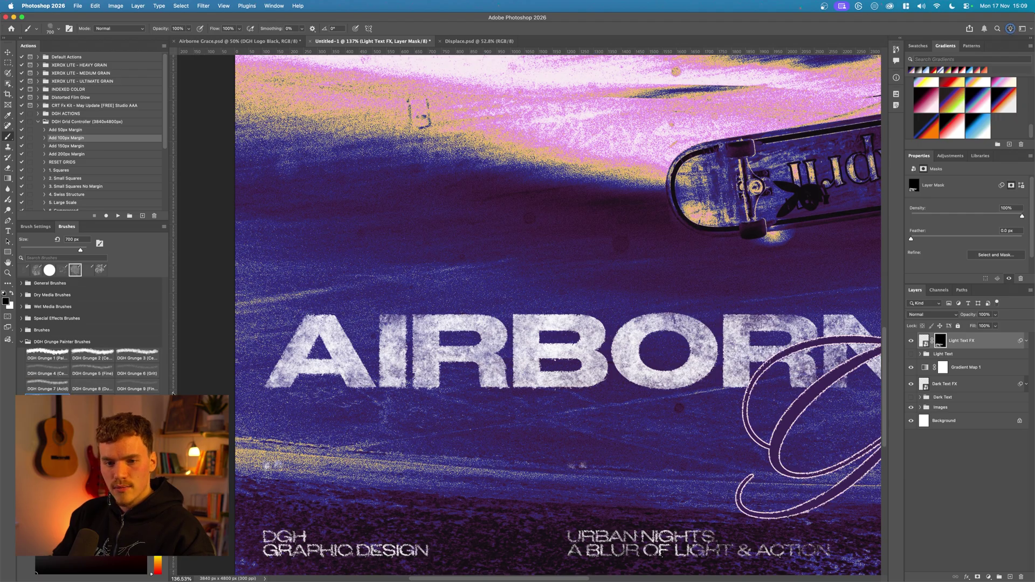
pyautogui.press('x')
pyautogui.click(385, 362)
pyautogui.press('x')
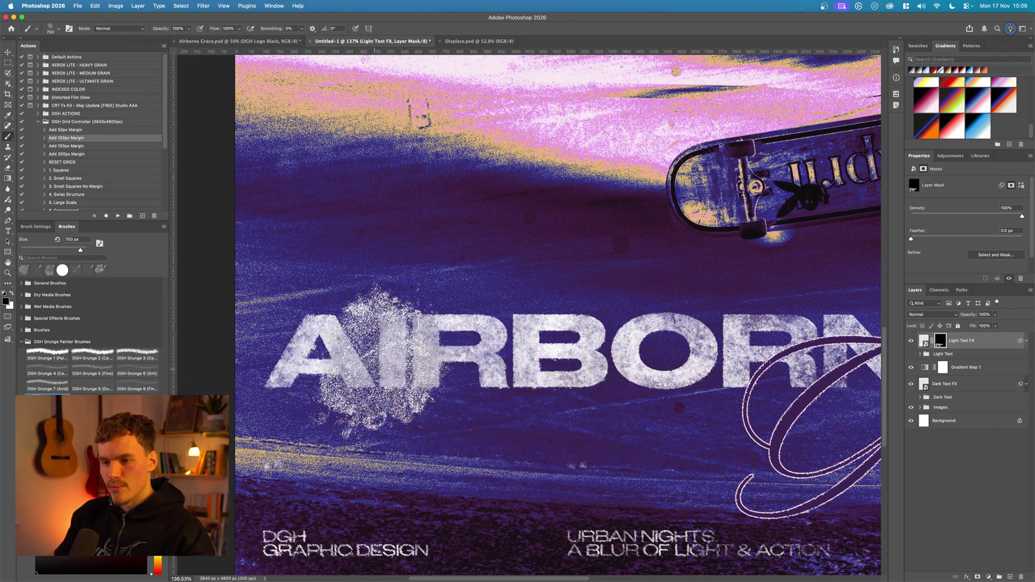
pyautogui.click(374, 369)
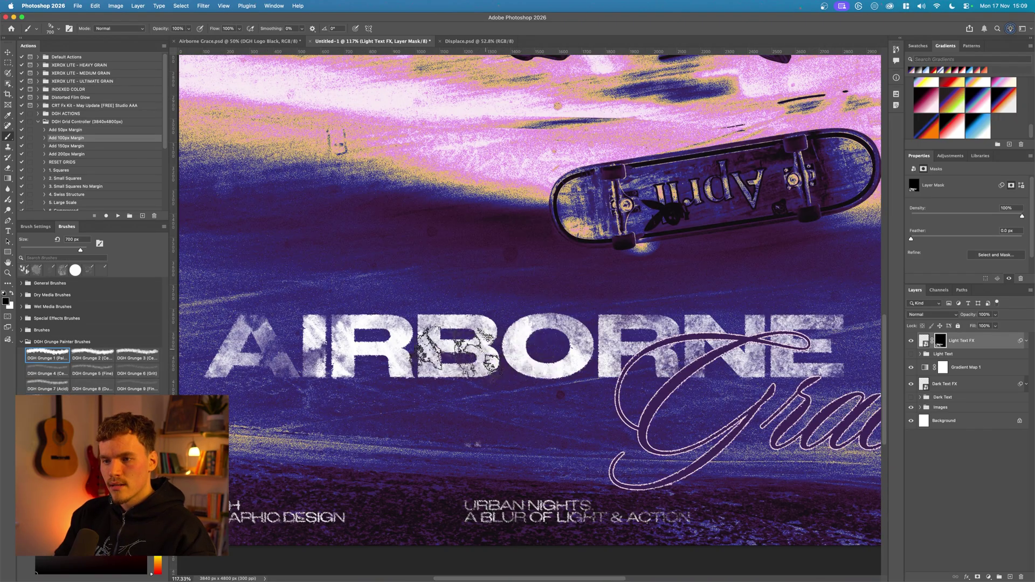
pyautogui.click(451, 350)
pyautogui.click(364, 346)
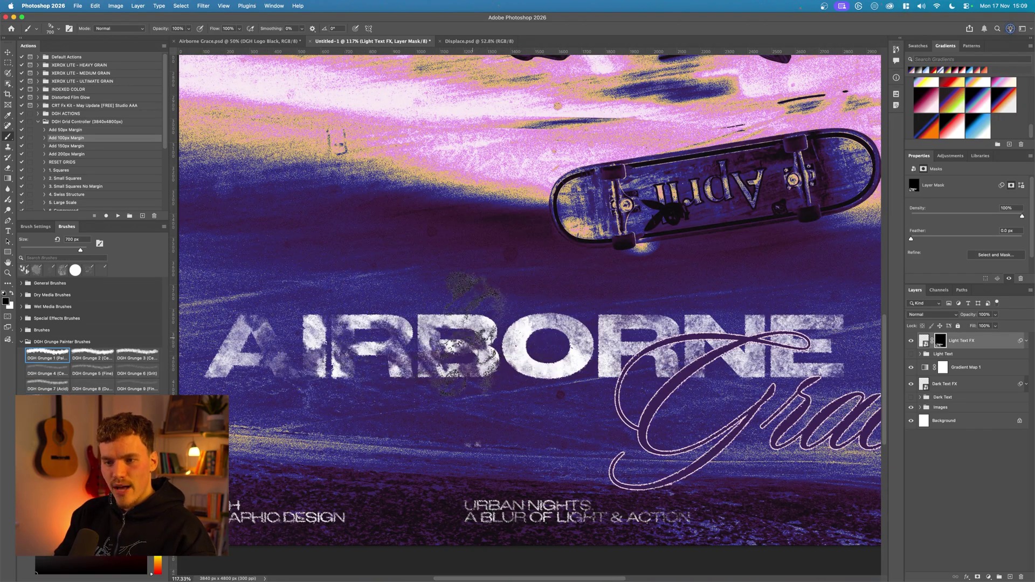
pyautogui.moveTo(501, 345)
pyautogui.mouseDown()
pyautogui.moveTo(555, 351)
pyautogui.moveTo(379, 359)
pyautogui.mouseUp()
pyautogui.press('x')
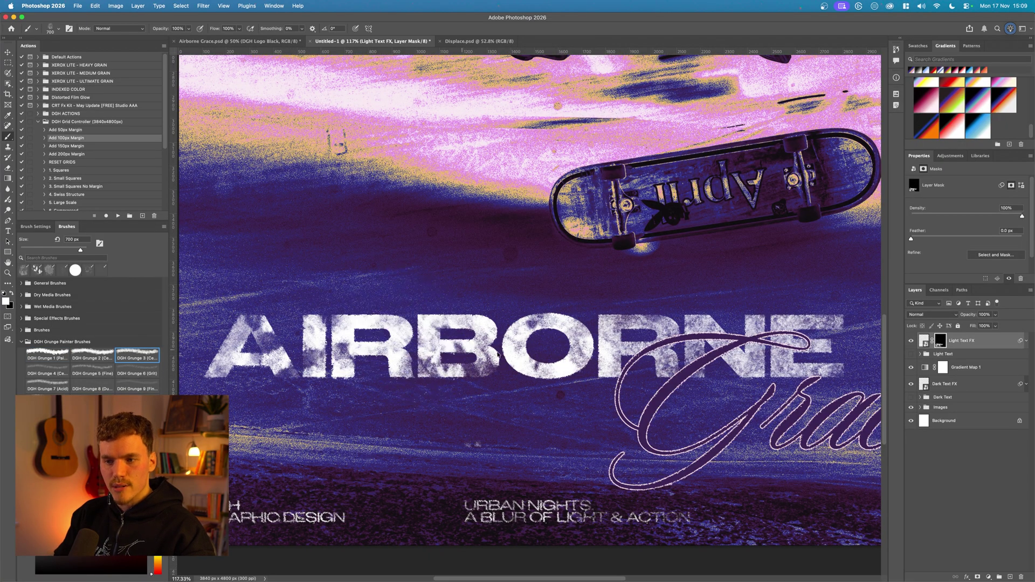
# Rebalance the worn AIRBORNE letters on the mask with black and white dabs of the DGH Grunge 3, 4 and 7 brushes
pyautogui.press('x')
pyautogui.click(299, 337)
pyautogui.press('x')
pyautogui.click(284, 336)
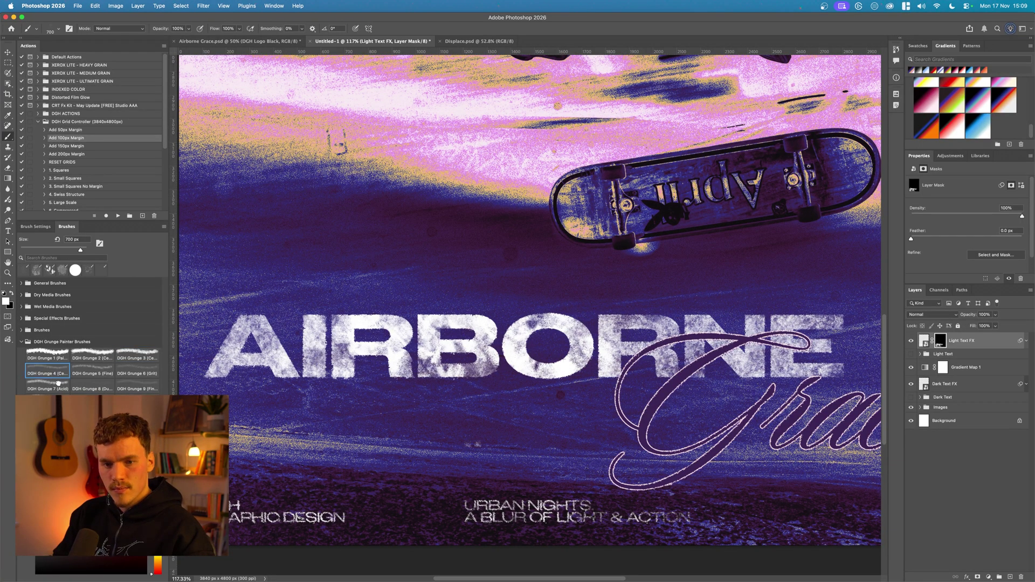
pyautogui.press('x')
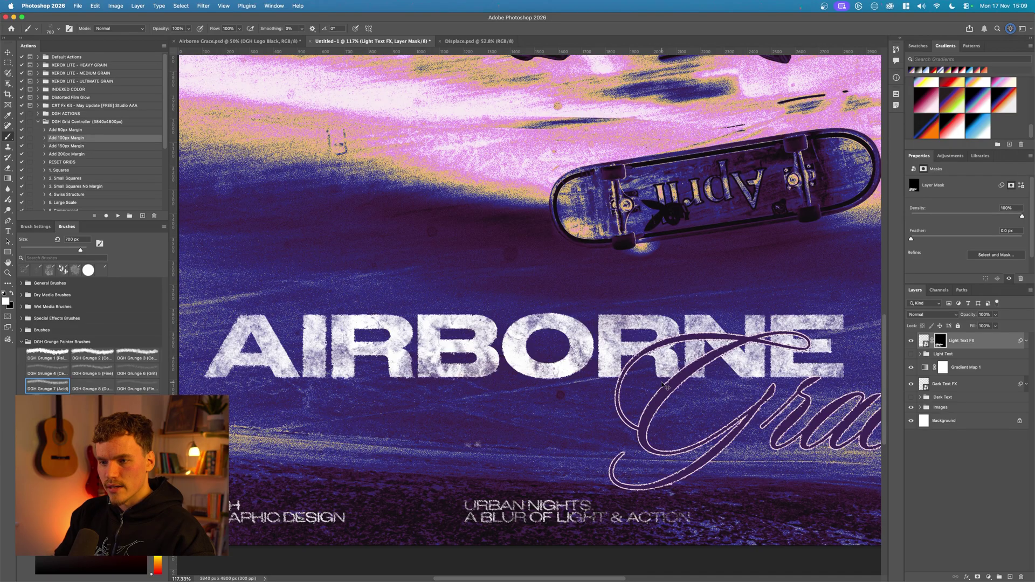
# Deselect the layer and review the distressed light text across the whole poster
pyautogui.press('super+0')
pyautogui.press('super+minus')
pyautogui.press('super+minus')
pyautogui.press('v')
pyautogui.click(666, 386)
pyautogui.scroll(5, 508, 416)
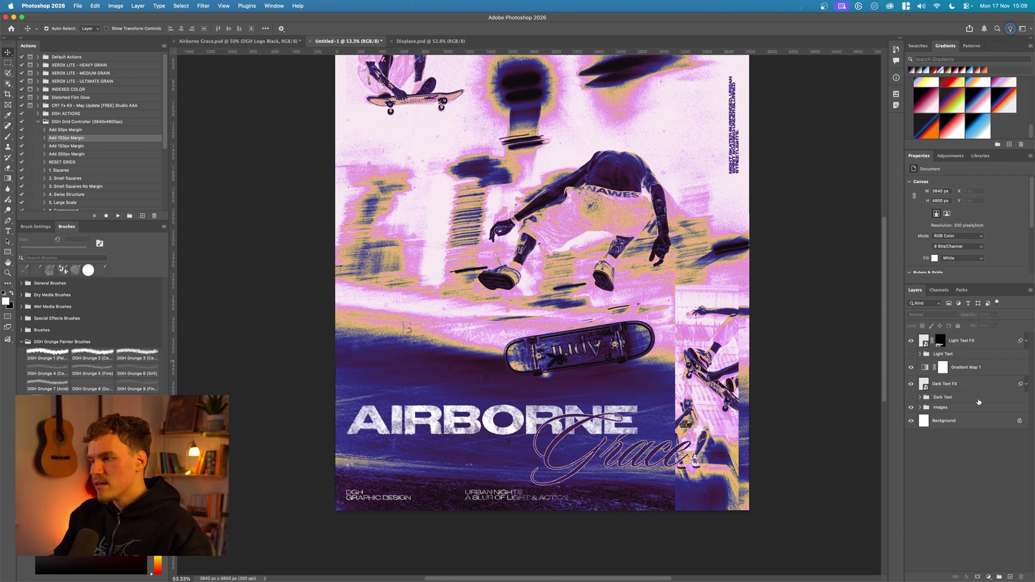
# Check what Dark Text FX contains by toggling its visibility, and add a white layer mask to it
pyautogui.click(924, 385)
pyautogui.click(912, 385)
pyautogui.click(911, 385)
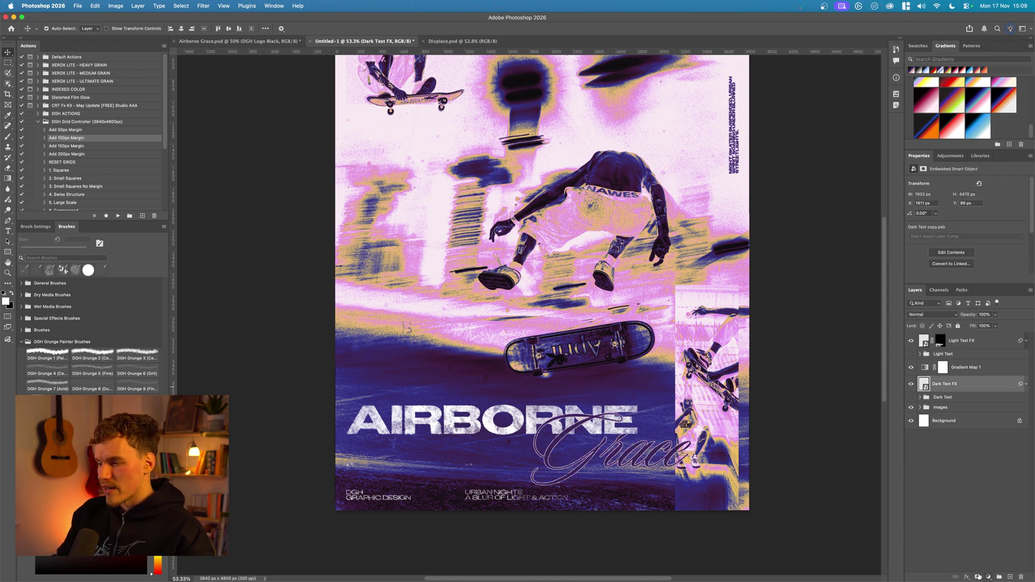
pyautogui.click(978, 577)
pyautogui.press('b')
pyautogui.scroll(6, 674, 468)
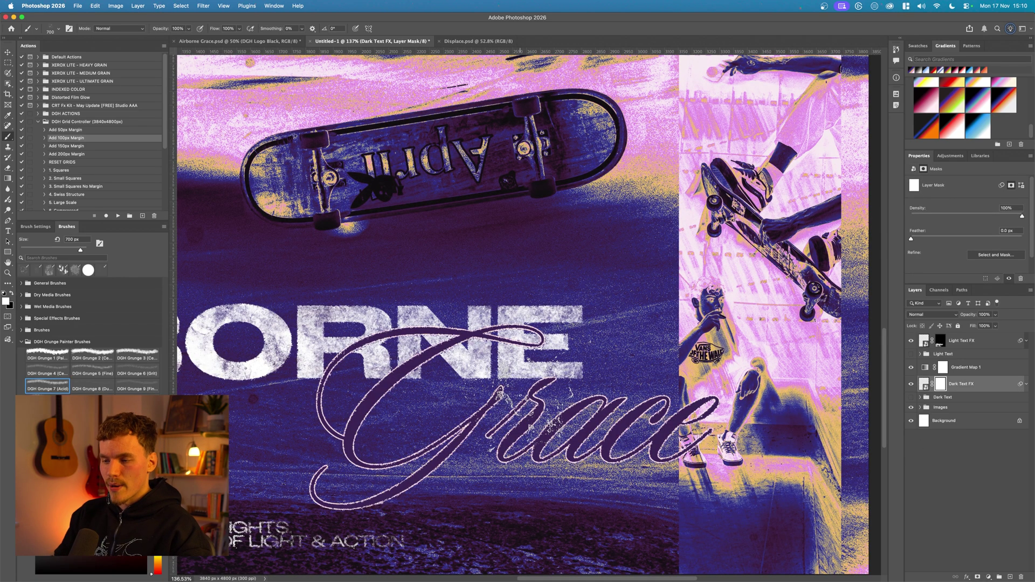
pyautogui.press('super+i')
pyautogui.press('super+i')
# Wear the Grace script on the Dark Text FX mask with 700 px grunge brushes, including DGH Grunge 2, in black and white
pyautogui.scroll(-1, 545, 389)
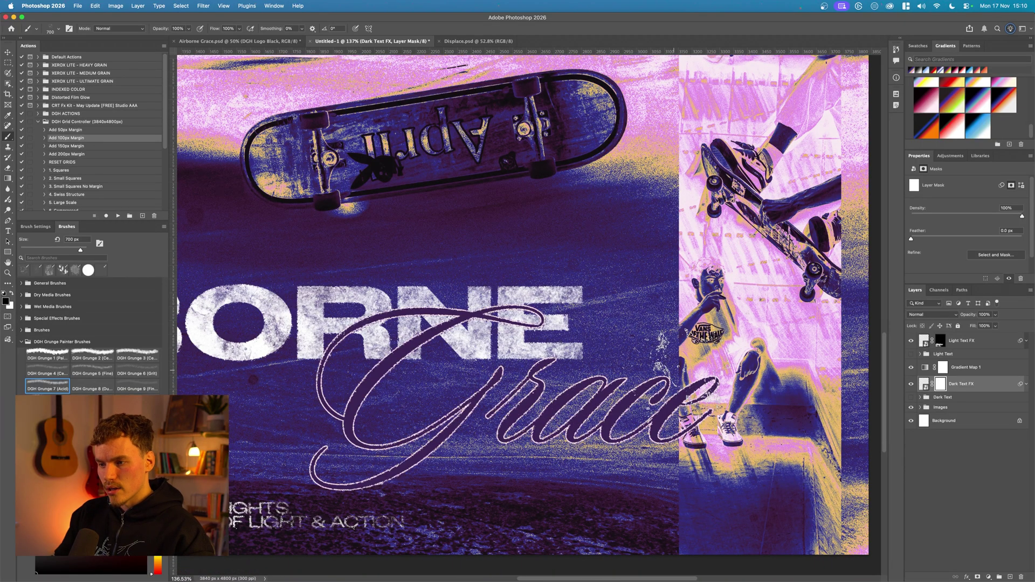
pyautogui.scroll(-4, 647, 377)
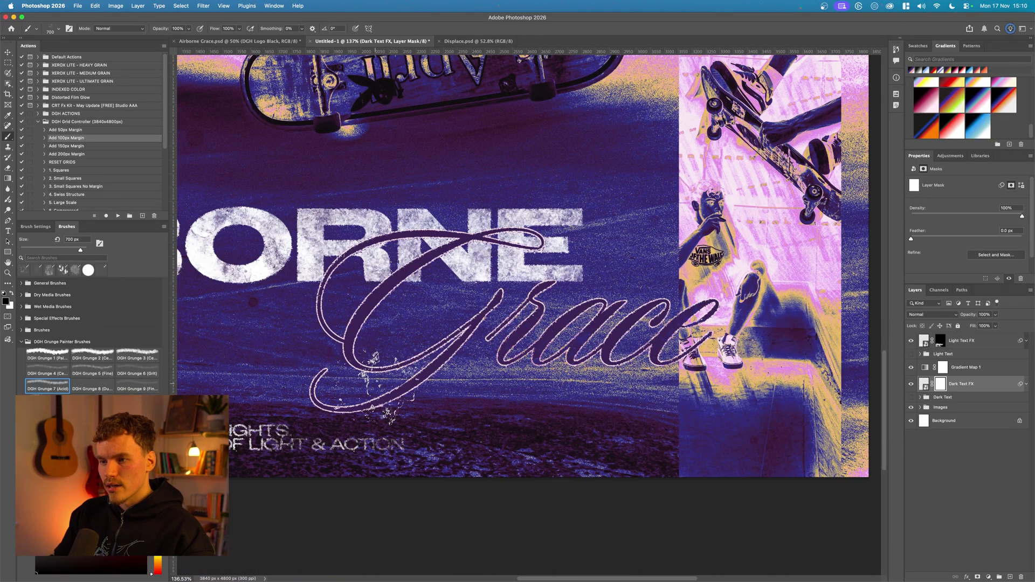
pyautogui.click(91, 358)
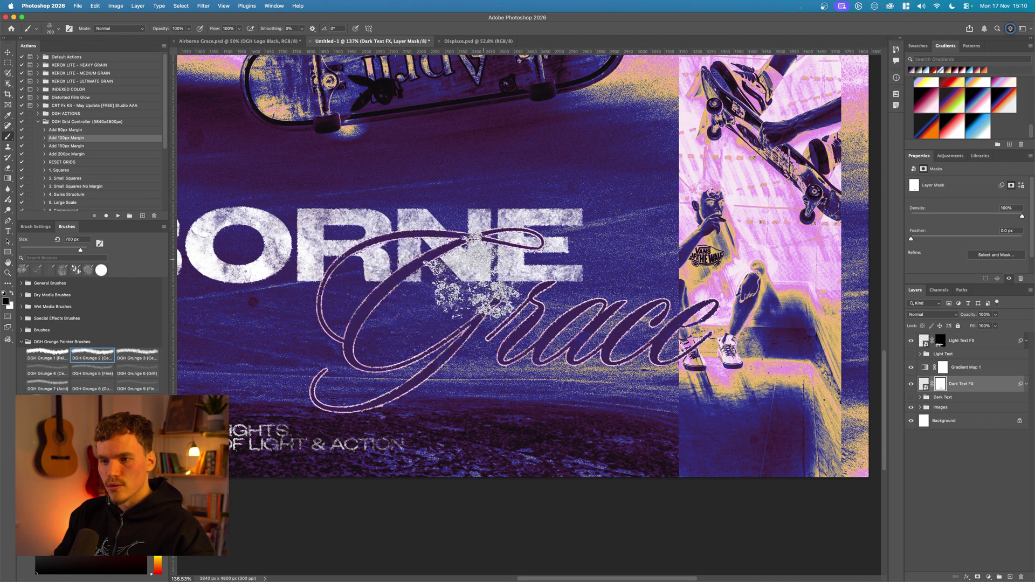
pyautogui.moveTo(535, 333); pyautogui.dragTo(573, 337)
pyautogui.scroll(2, 570, 371)
pyautogui.press('x')
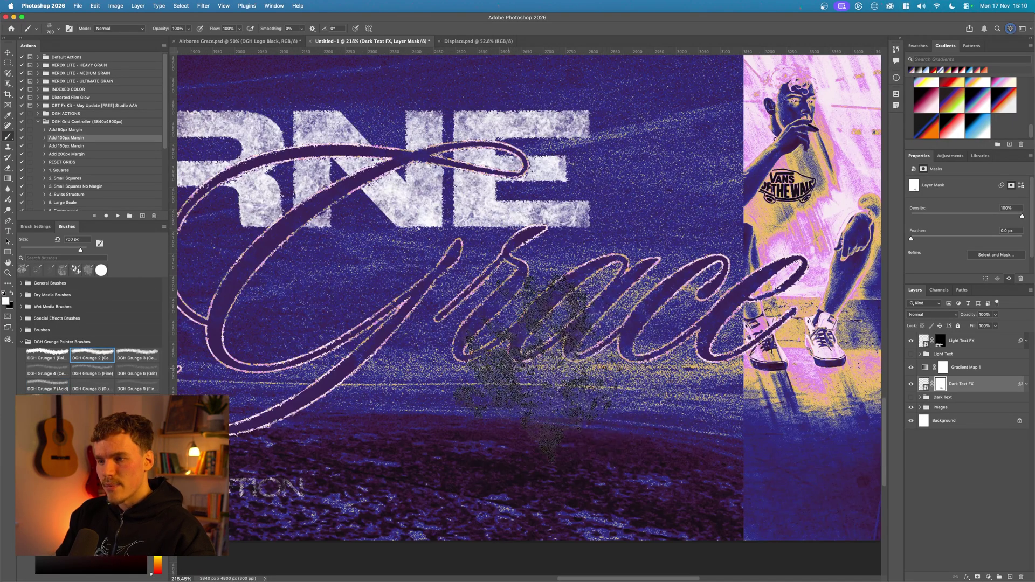
pyautogui.hscroll(5, 577, 326)
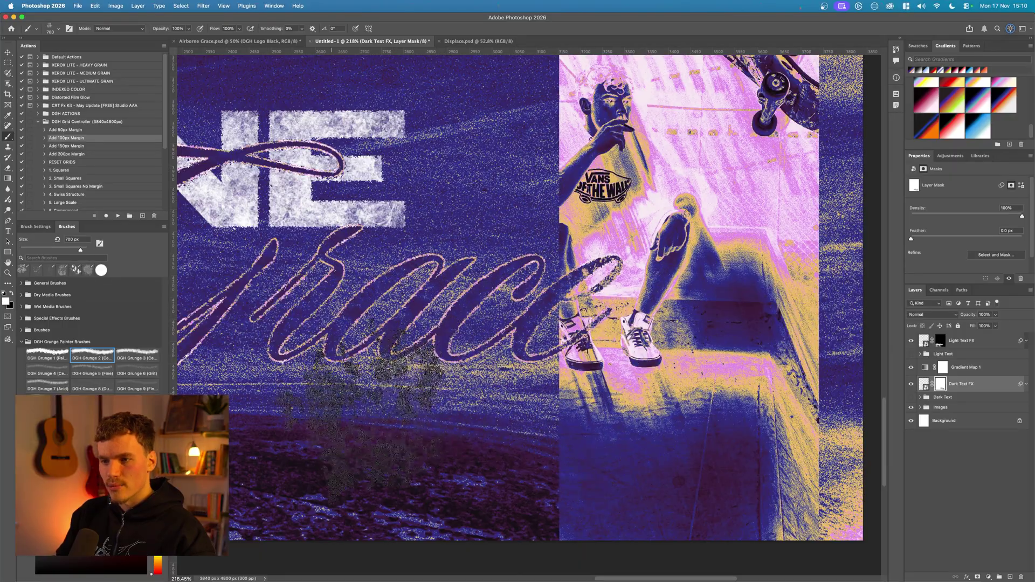
pyautogui.scroll(-2, 612, 380)
pyautogui.scroll(2, 612, 380)
pyautogui.press('v')
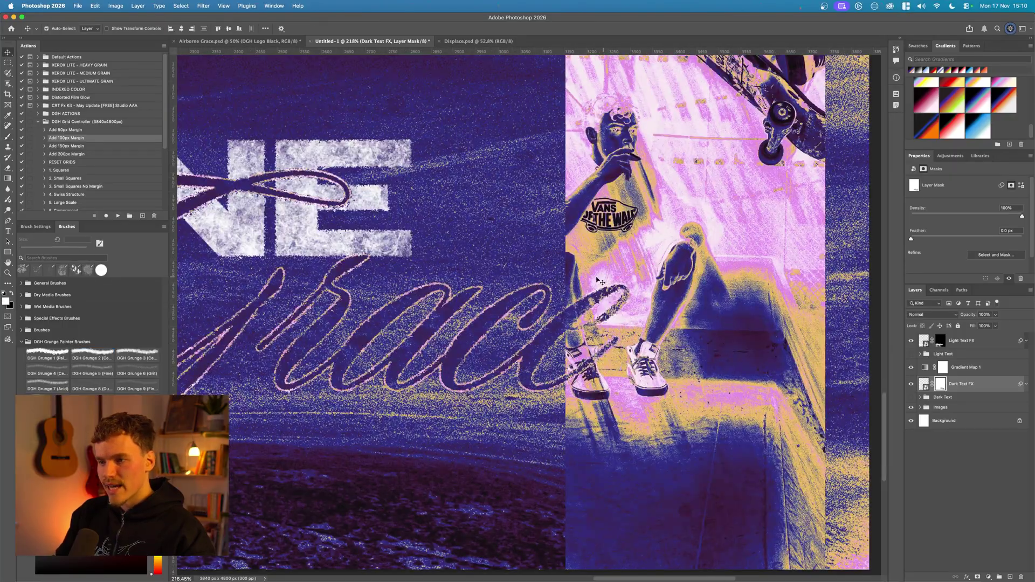
# Distress the vertical NIGHT SKATER text block on the Dark Text FX mask with the 700 px DGH Grunge 2 brush in black and white
pyautogui.scroll(-3, 632, 305)
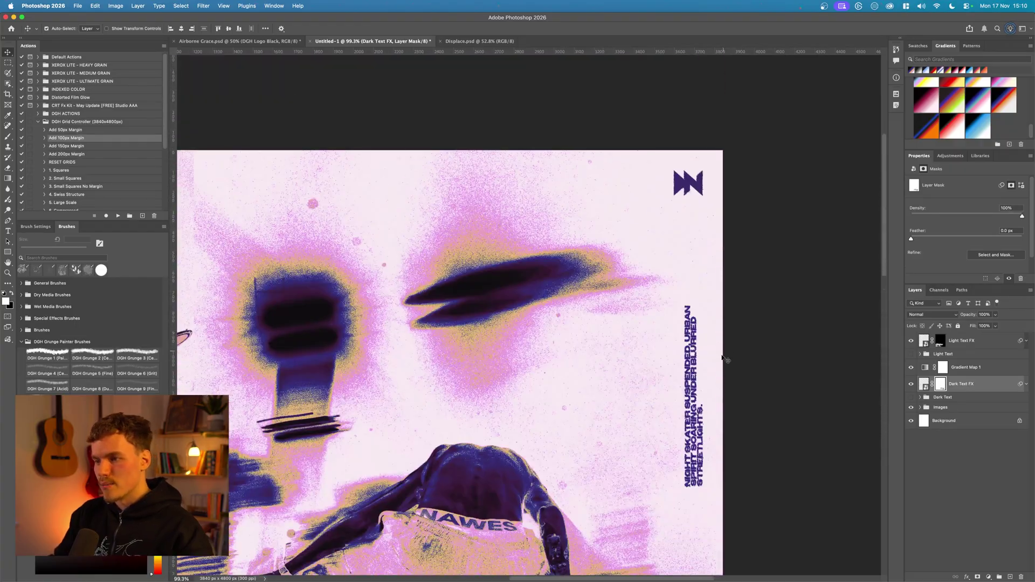
pyautogui.scroll(2, 716, 389)
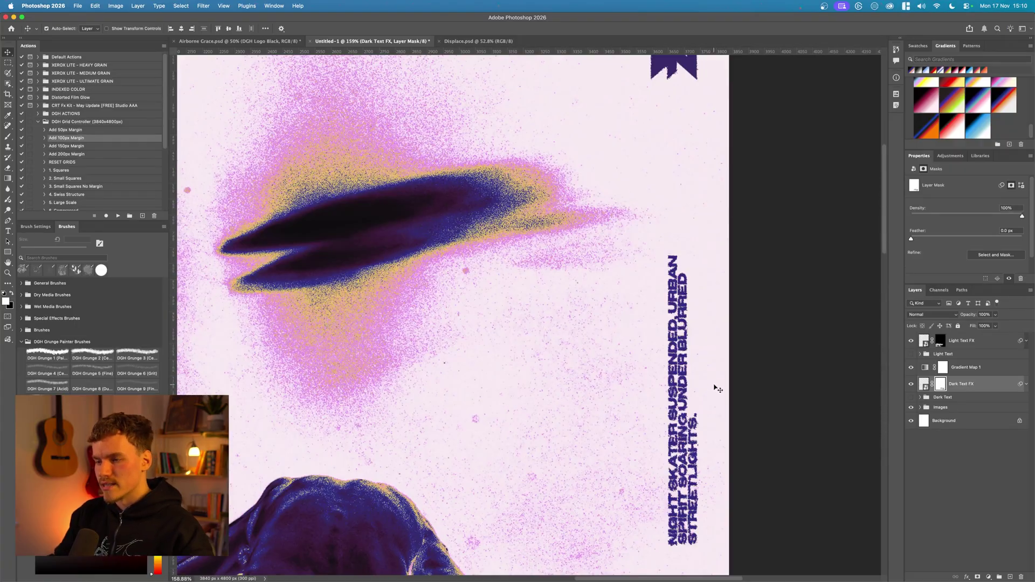
pyautogui.scroll(-1, 714, 388)
pyautogui.press('b')
pyautogui.moveTo(677, 334); pyautogui.dragTo(678, 505)
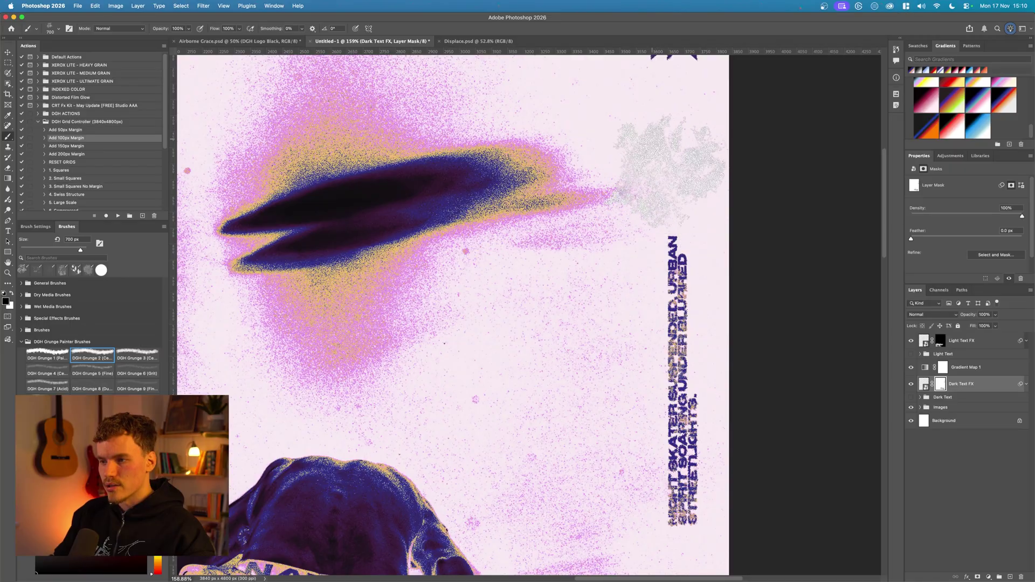
pyautogui.press('x')
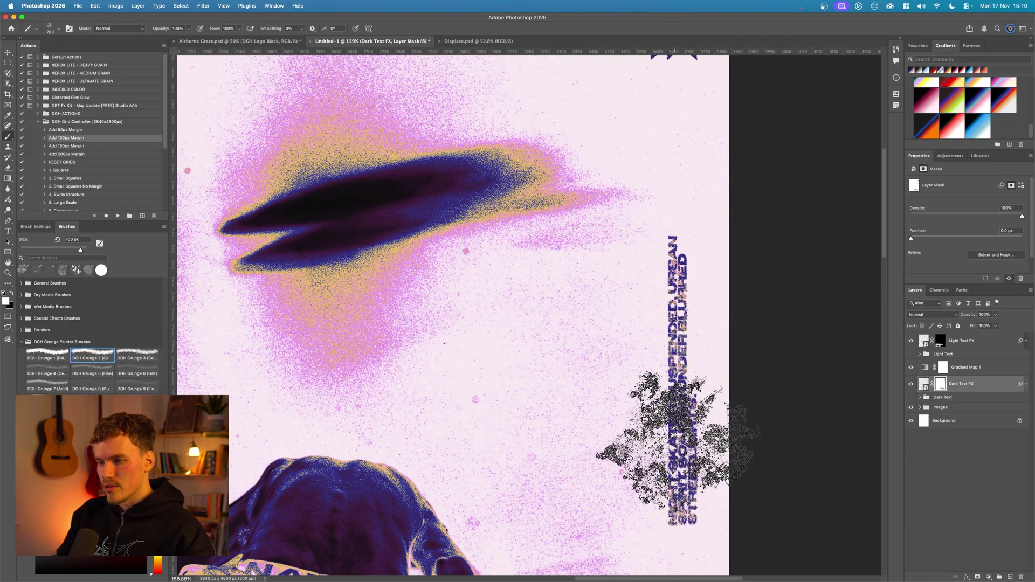
pyautogui.press('x')
pyautogui.press('x')
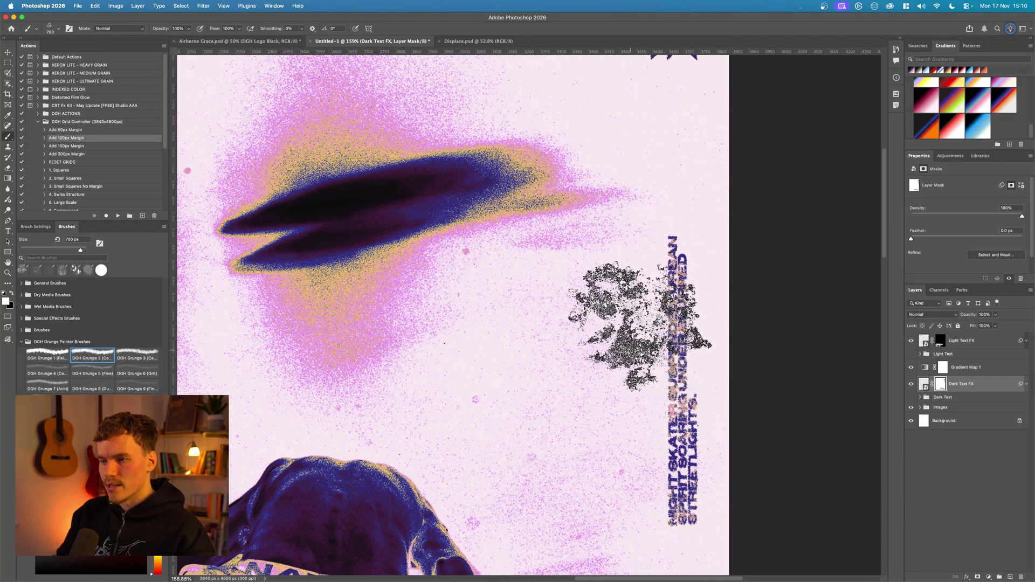
# Wear the logo in the poster's upper-right corner on the Dark Text FX mask with the 700 px DGH Grunge 5 (Fine) brush
pyautogui.scroll(5, 539, 361)
pyautogui.click(92, 373)
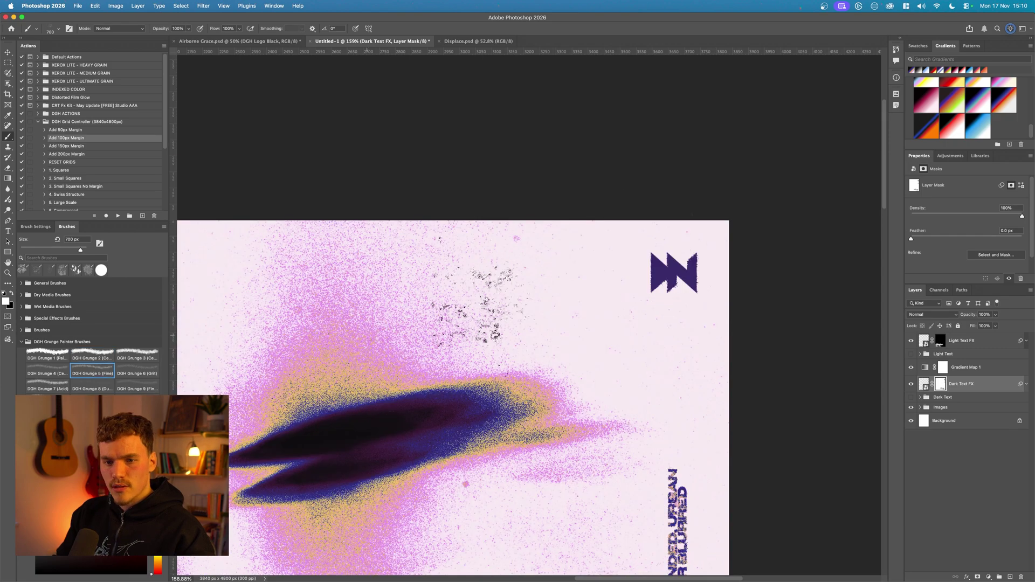
pyautogui.press('x')
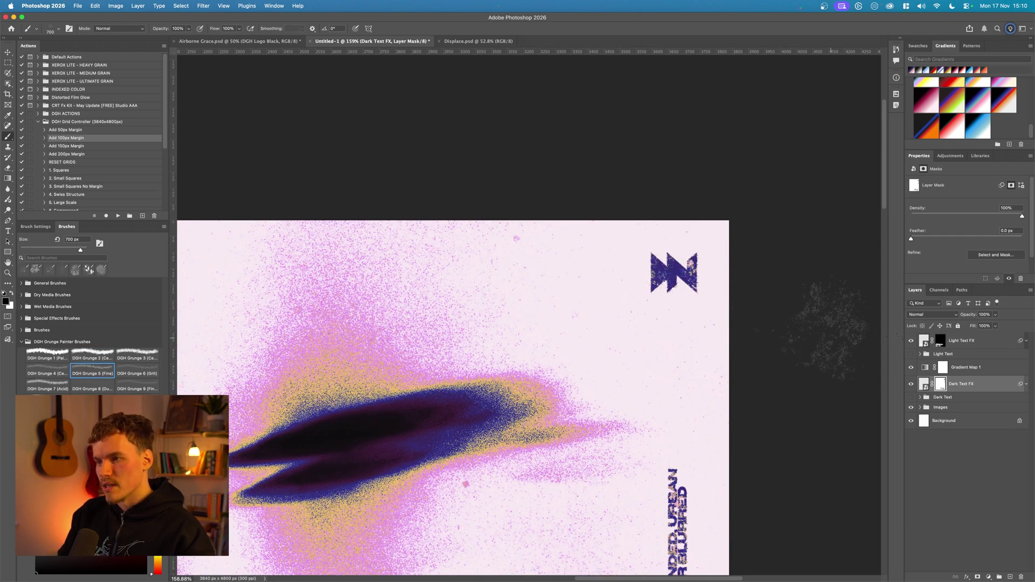
pyautogui.scroll(3, 679, 273)
# Deselect the Dark Text FX layer and review the distressed dark text on the whole poster
pyautogui.press('super+0')
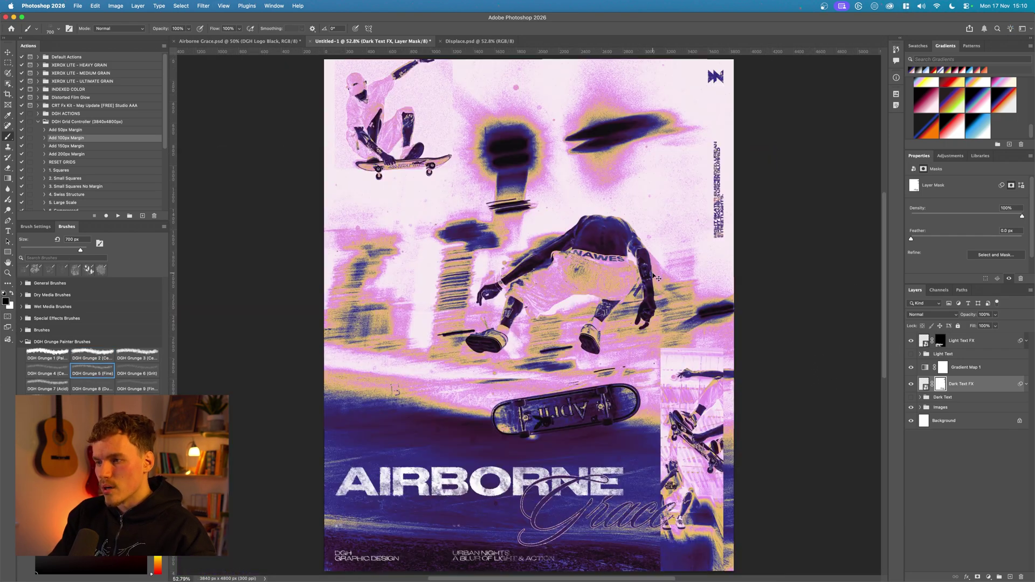
pyautogui.press('v')
pyautogui.click(812, 301)
pyautogui.scroll(-4, 811, 301)
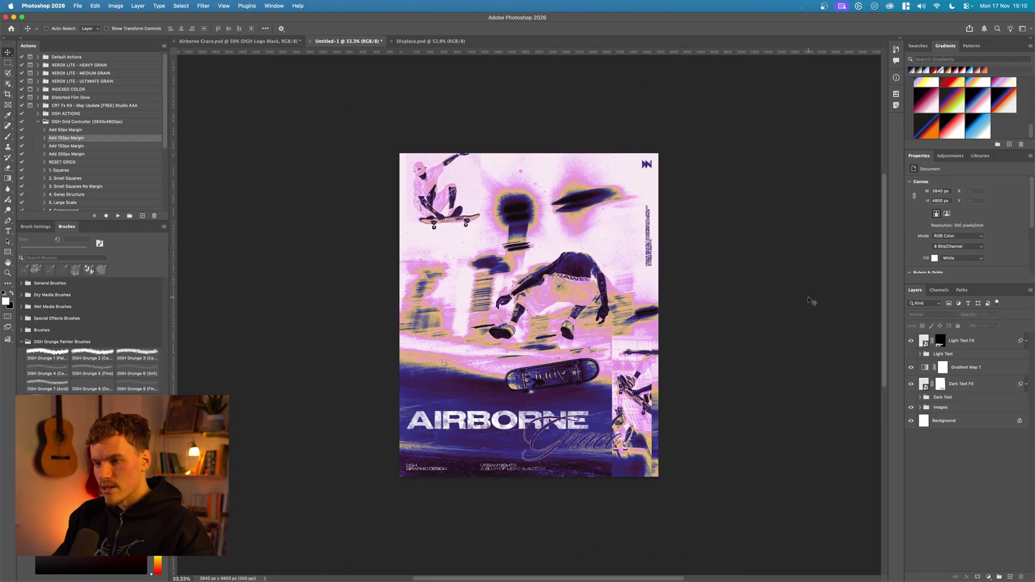
pyautogui.scroll(4, 830, 314)
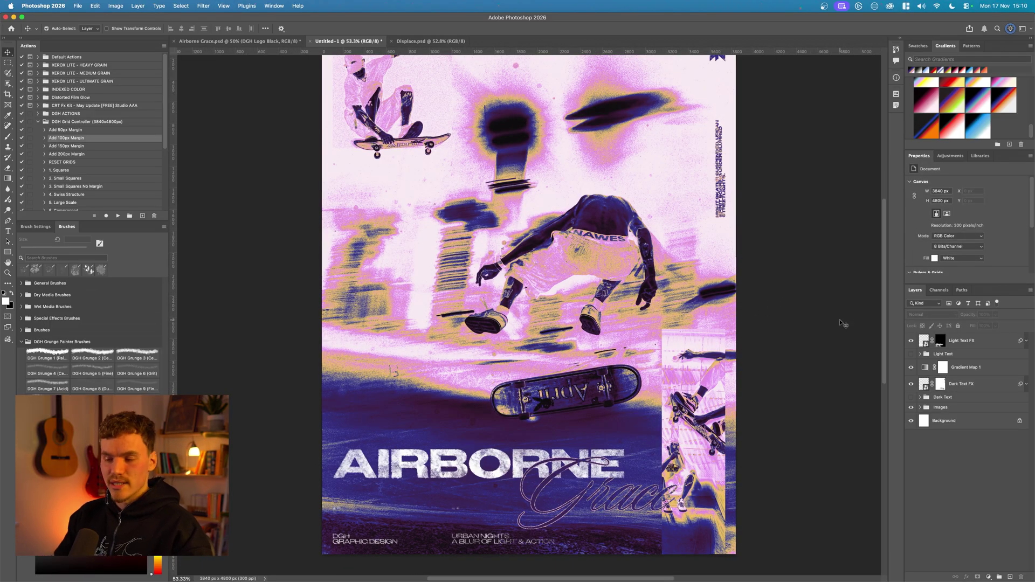
# Check the contents of the Images group and its Group 1 by toggling their visibility, and add a white layer mask to Group 1
pyautogui.click(911, 407)
pyautogui.click(911, 407)
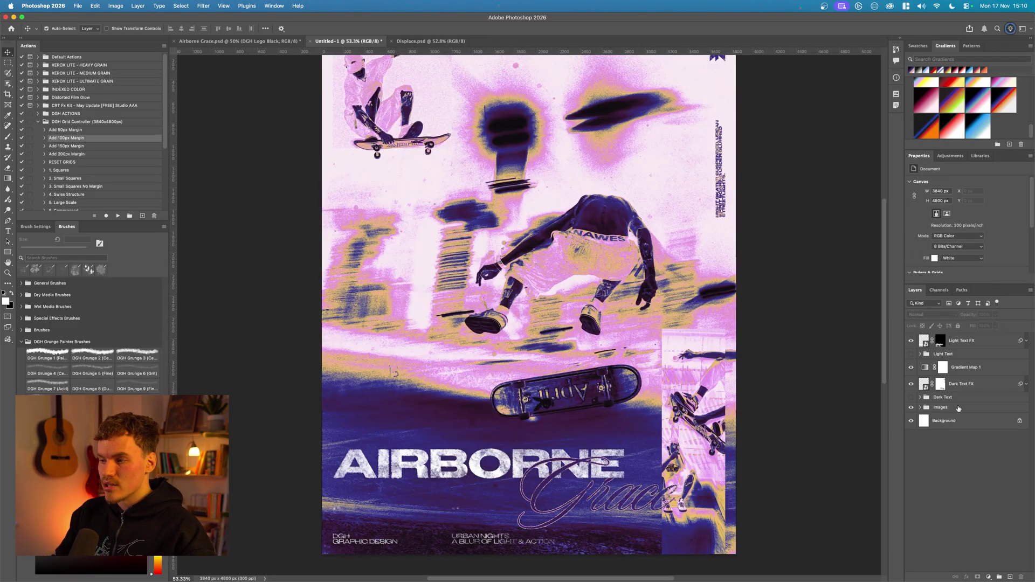
pyautogui.click(920, 407)
pyautogui.click(932, 419)
pyautogui.click(911, 418)
pyautogui.click(912, 418)
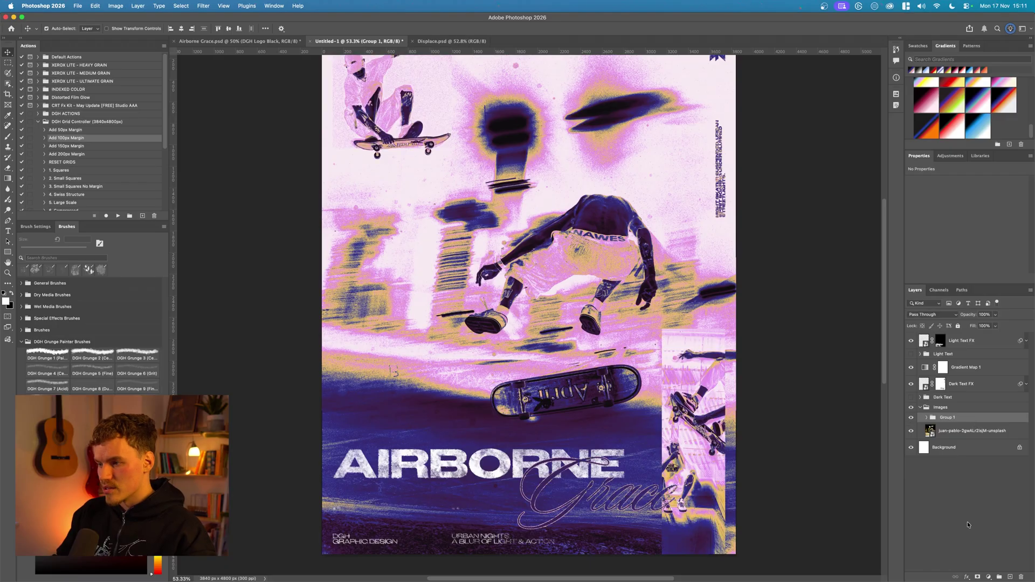
pyautogui.click(977, 577)
# Roughen the inset photos on the Group 1 mask, including the upper-left skater, with 700 px DGH Grunge 5 (Fine) and DGH Grunge 2 brushes in black
pyautogui.press('b')
pyautogui.scroll(4, 692, 359)
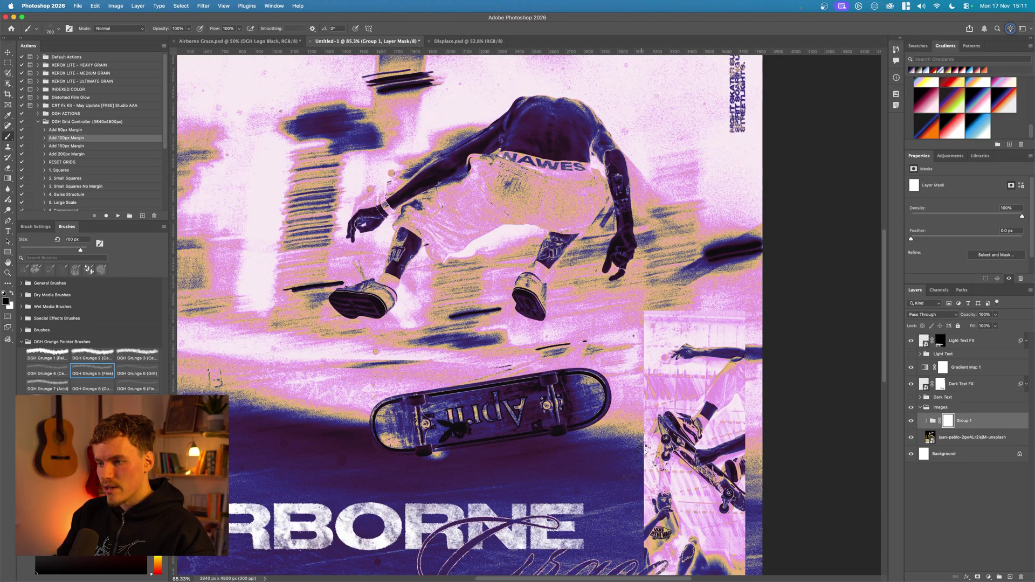
pyautogui.scroll(-5, 652, 456)
pyautogui.scroll(3, 749, 306)
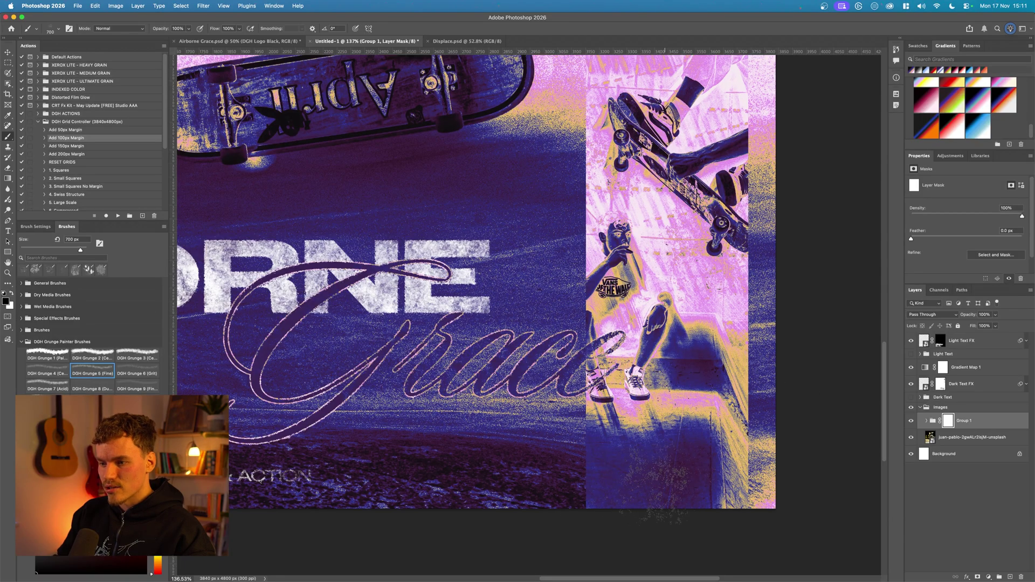
pyautogui.scroll(15, 723, 140)
pyautogui.scroll(-8, 684, 188)
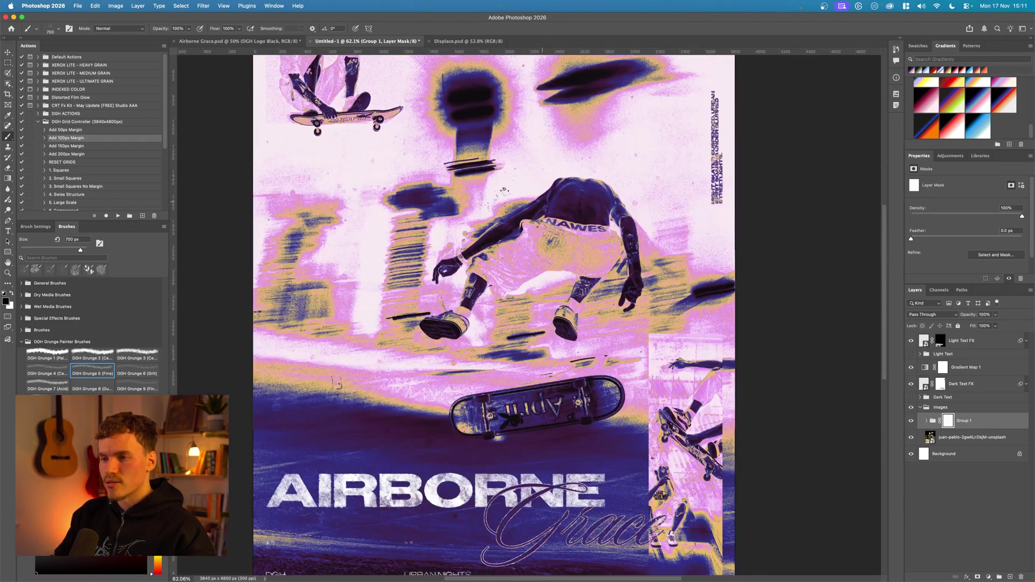
pyautogui.scroll(6, 294, 269)
pyautogui.scroll(6, 302, 340)
pyautogui.scroll(8, 324, 386)
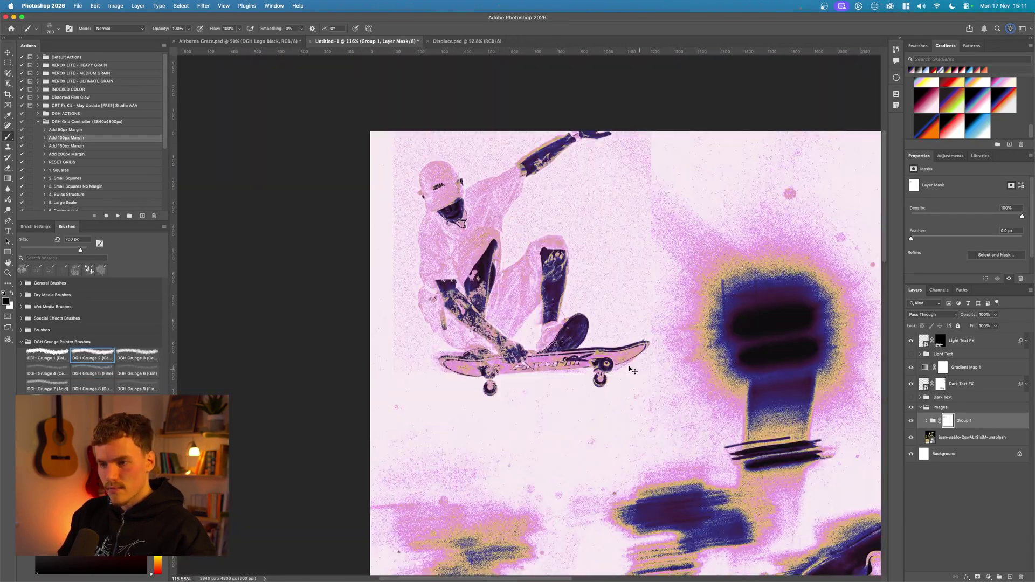
pyautogui.click(588, 334)
pyautogui.click(512, 286)
# Place the texture 1. Acid Grunge A Transparent from the DGH Grunge Textures 4K+ folder over the whole poster as the uppermost layer
pyautogui.scroll(-5, 773, 404)
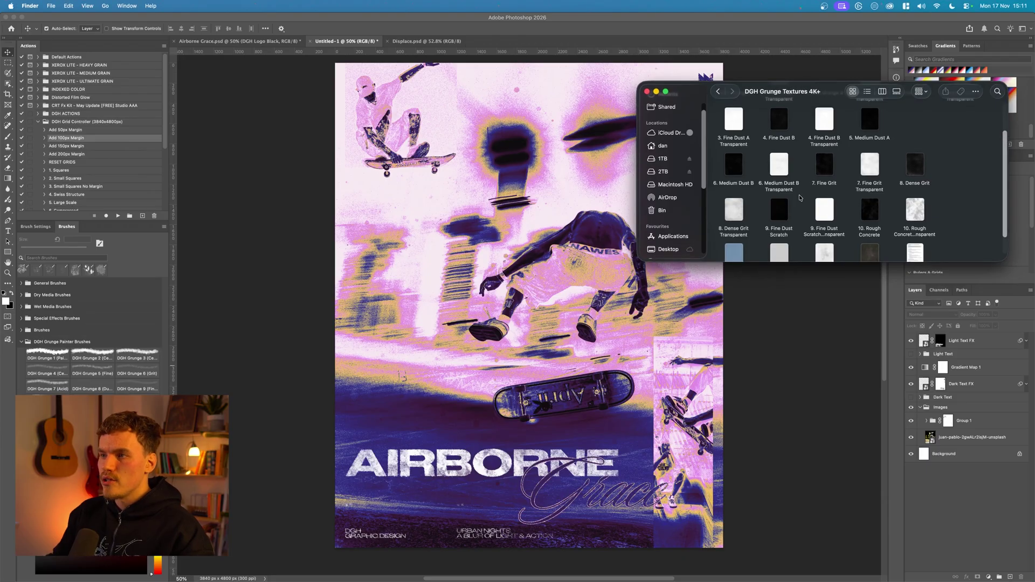
pyautogui.moveTo(814, 89); pyautogui.dragTo(767, 75)
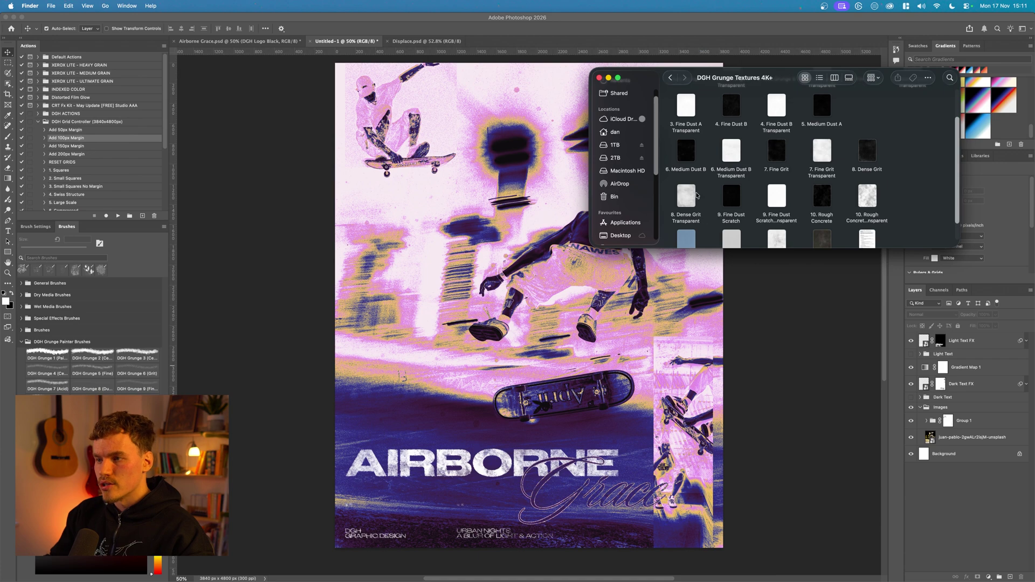
pyautogui.scroll(2, 868, 142)
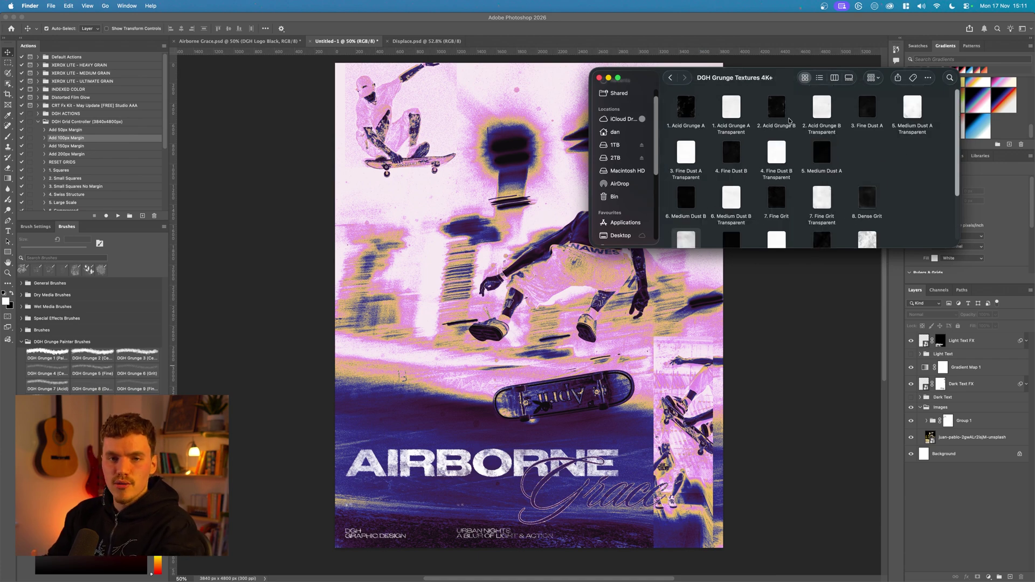
pyautogui.moveTo(744, 111); pyautogui.dragTo(518, 243)
pyautogui.press('Return')
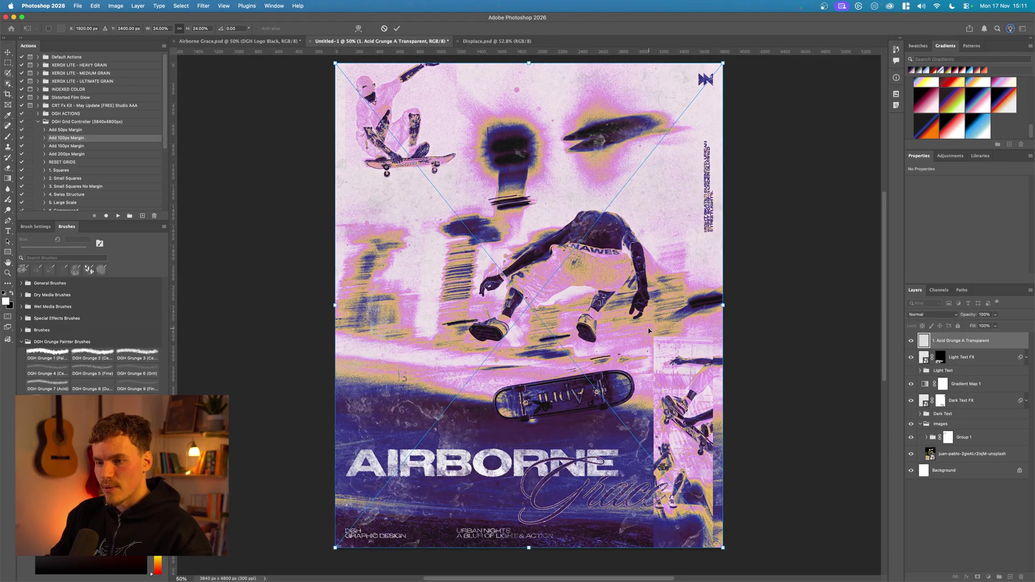
# Examine the Acid Grunge A texture up close around the AIRBORNE title and across the whole poster
pyautogui.scroll(-5, 805, 376)
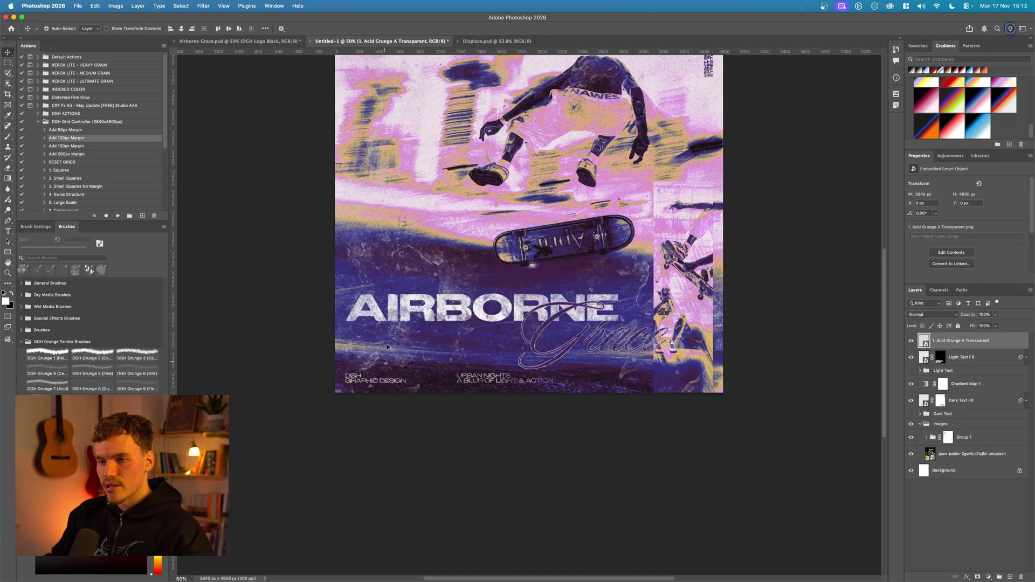
pyautogui.scroll(5, 385, 304)
pyautogui.scroll(3, 508, 223)
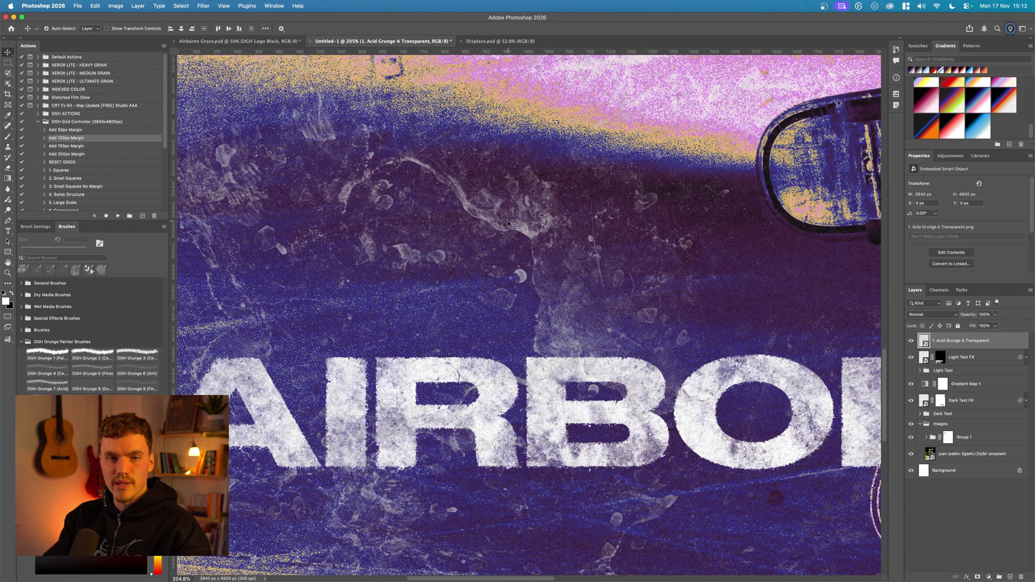
pyautogui.press('super+0')
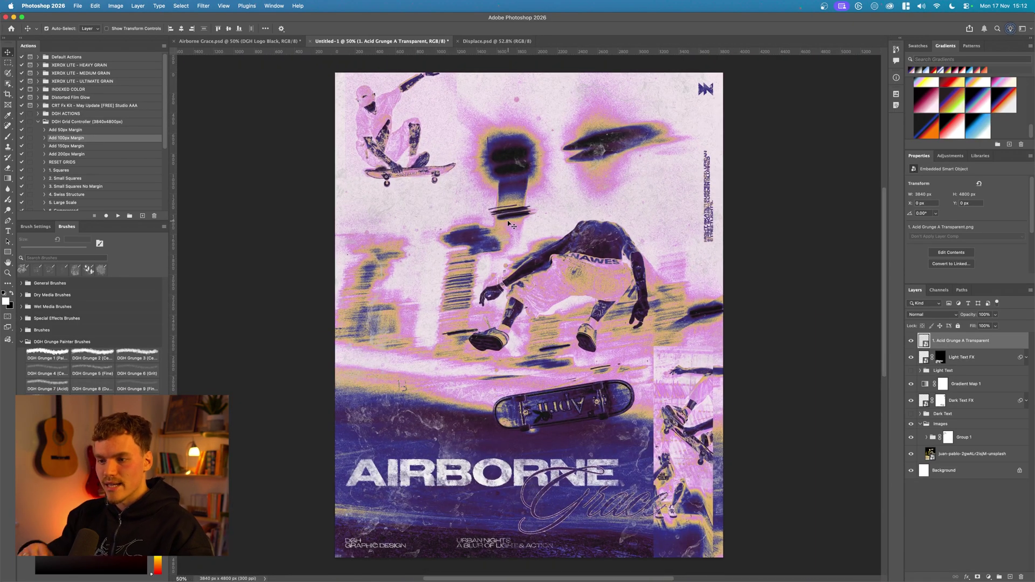
pyautogui.scroll(-2, 510, 224)
pyautogui.scroll(3, 460, 379)
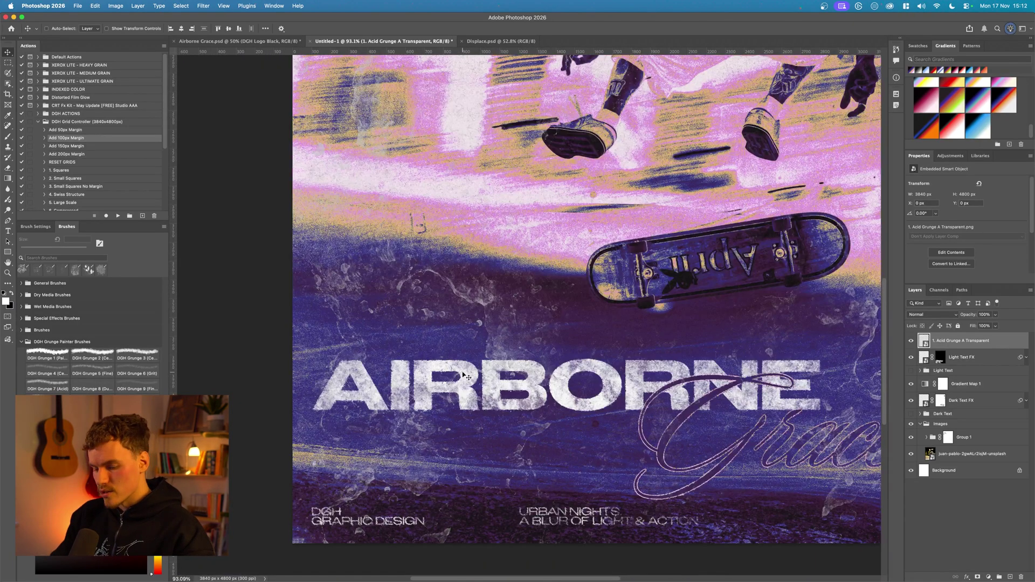
pyautogui.scroll(-3, 464, 376)
pyautogui.scroll(-2, 679, 284)
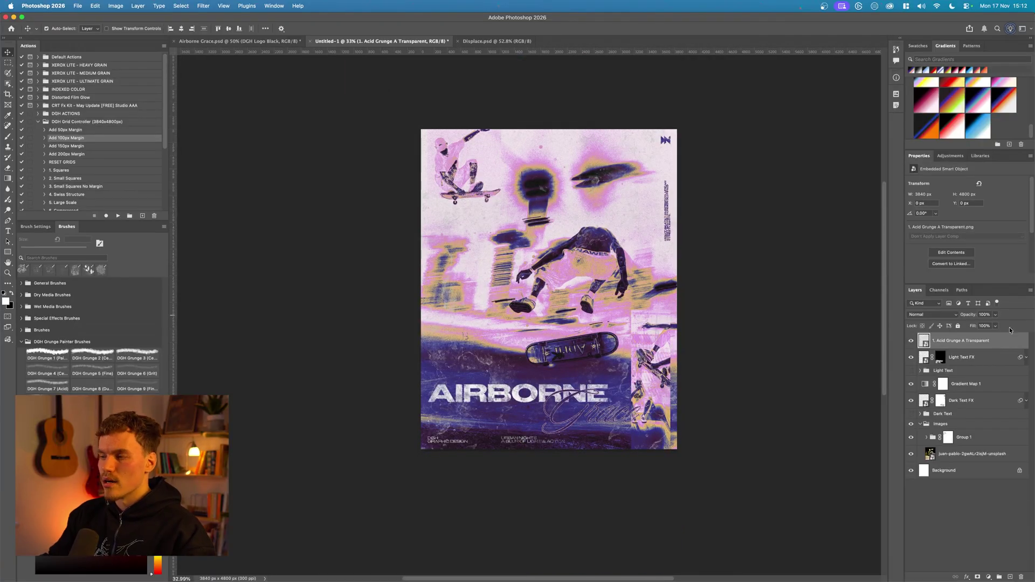
# Try the 1. Acid Grunge A Transparent layer at 49% opacity and deselect it
pyautogui.click(996, 314)
pyautogui.moveTo(996, 325); pyautogui.dragTo(977, 325)
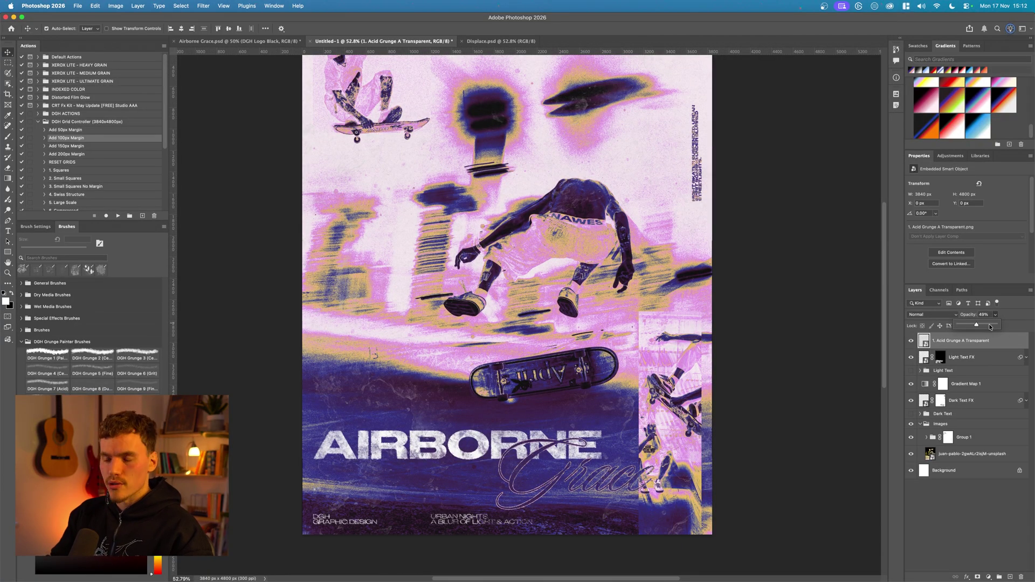
pyautogui.click(821, 301)
pyautogui.moveTo(757, 325); pyautogui.dragTo(475, 312)
# Place the texture 4. Fine Dust B Transparent from the DGH Grunge Textures 4K+ folder as the uppermost layer and centre it vertically on the canvas
pyautogui.click(383, 564)
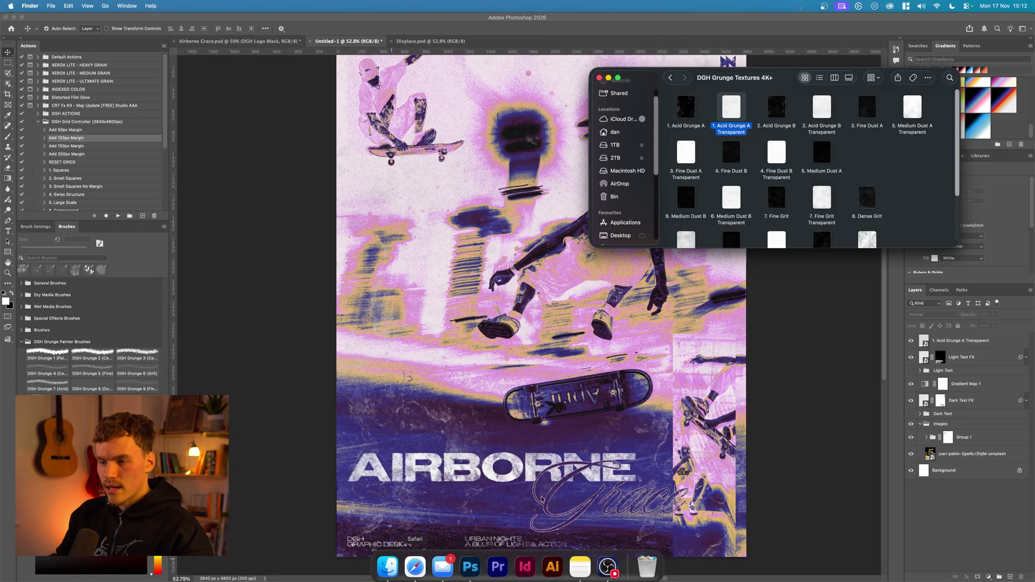
pyautogui.click(770, 144)
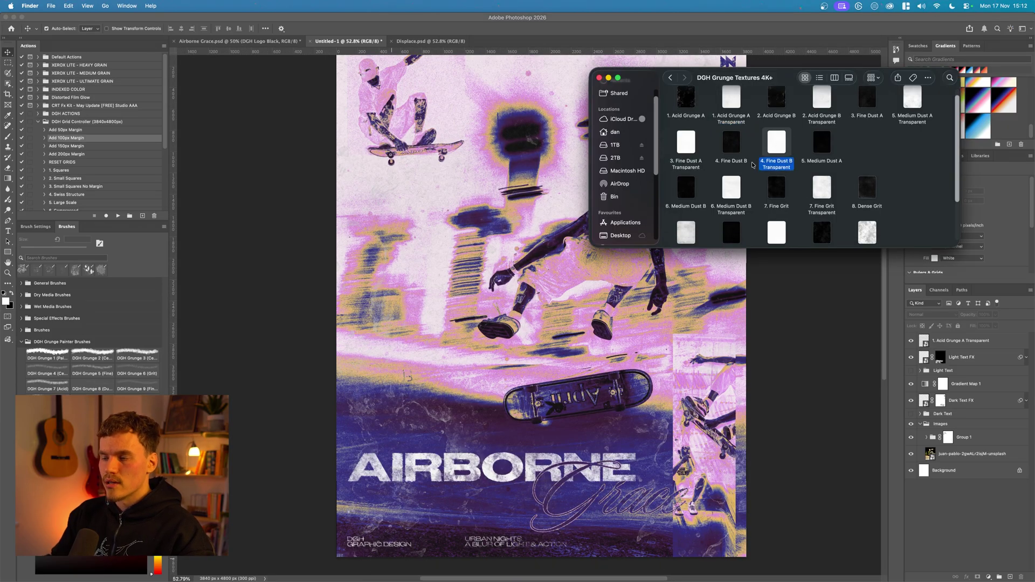
pyautogui.moveTo(784, 155); pyautogui.dragTo(746, 295)
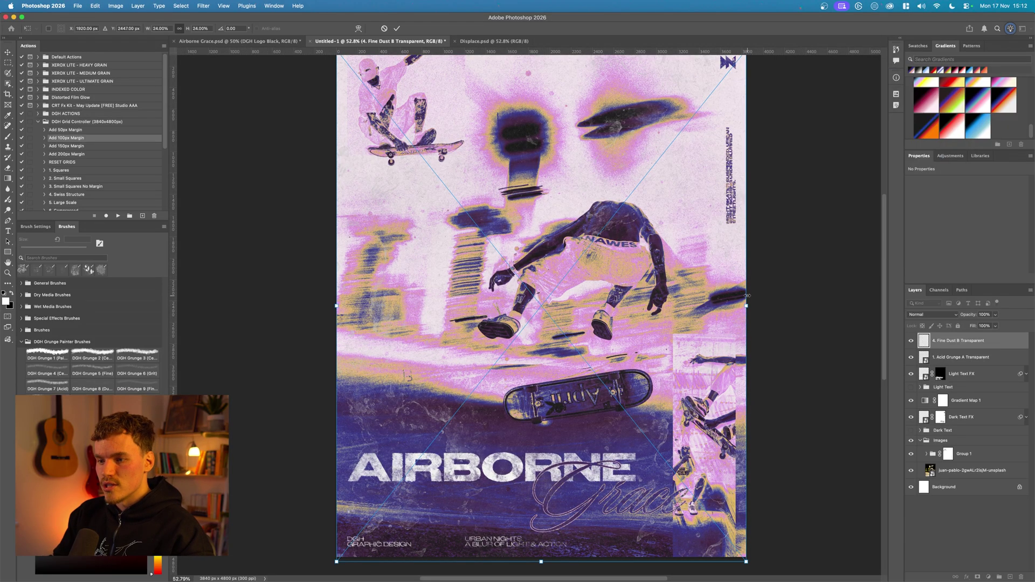
pyautogui.press('Return')
pyautogui.scroll(1, 722, 282)
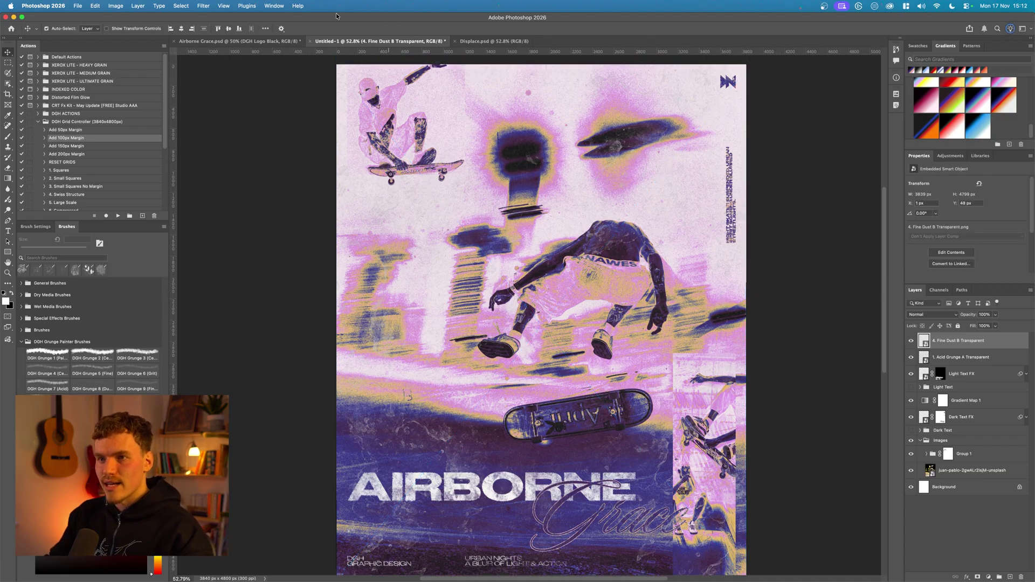
pyautogui.click(229, 29)
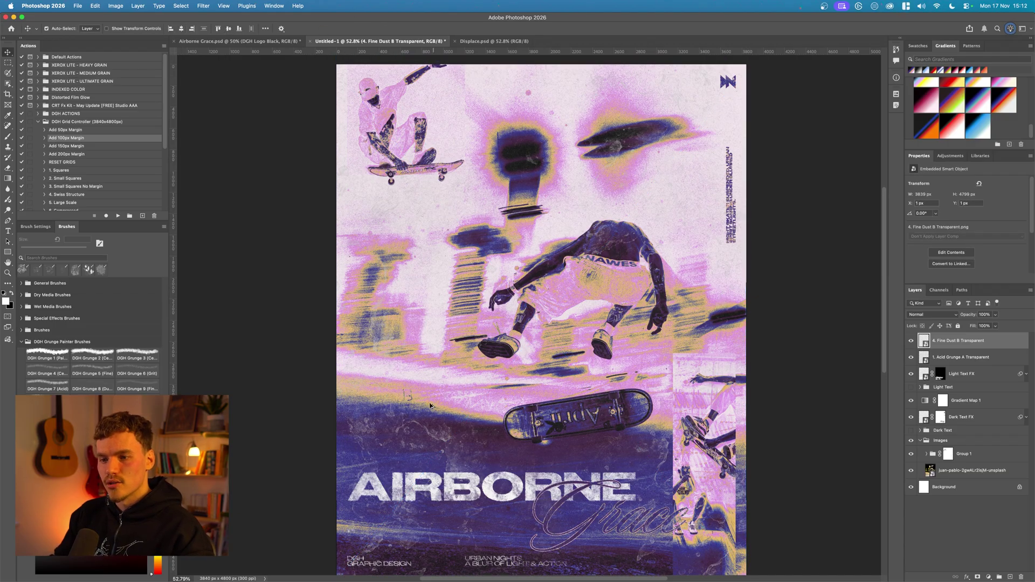
# Compare the dark area above the AIRBORNE title up close with the 4. Fine Dust B Transparent layer hidden and shown
pyautogui.scroll(6, 430, 405)
pyautogui.scroll(-10, 676, 353)
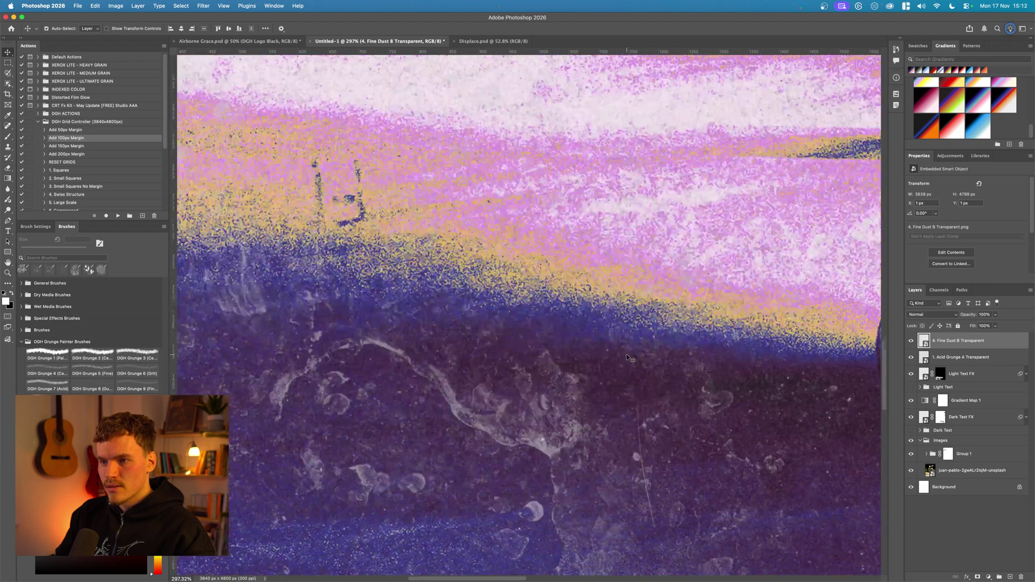
pyautogui.click(910, 342)
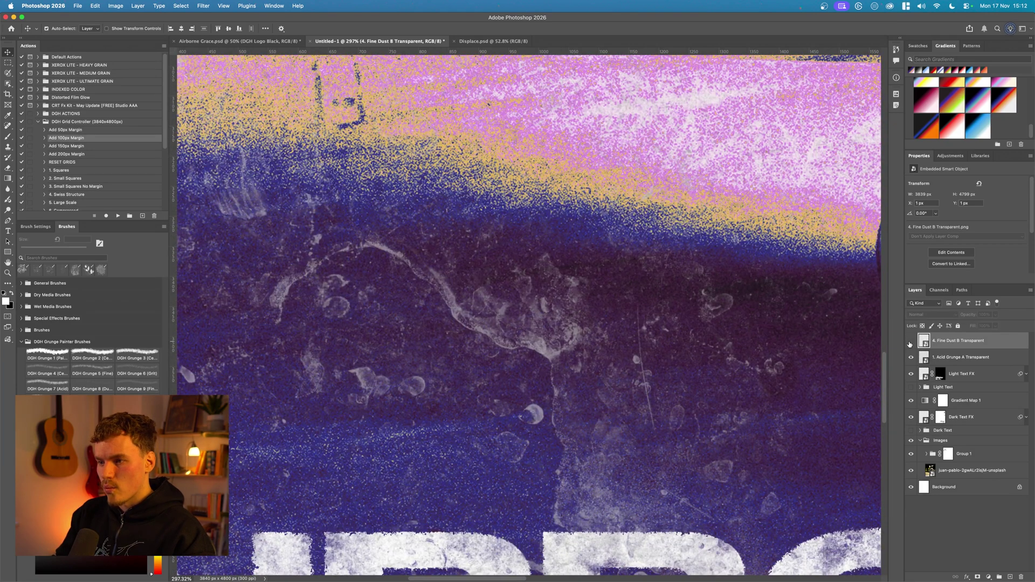
pyautogui.click(911, 341)
pyautogui.press('super+0')
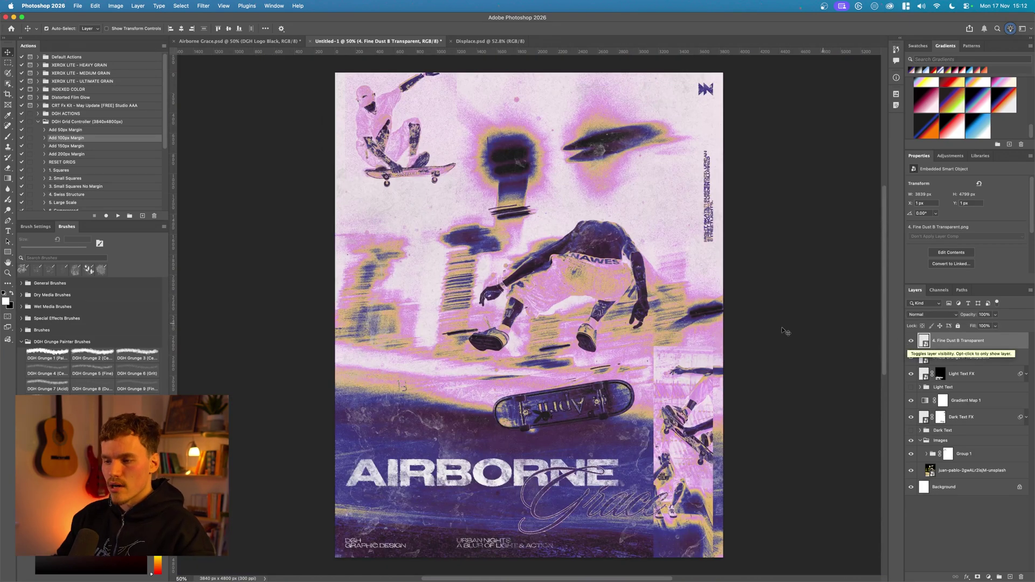
# Place the texture 7. Fine Grit Transparent from the DGH Grunge Textures 4K+ folder over the whole poster, above the fine dust layer
pyautogui.press('super+Tab')
pyautogui.click(875, 211)
pyautogui.click(735, 160)
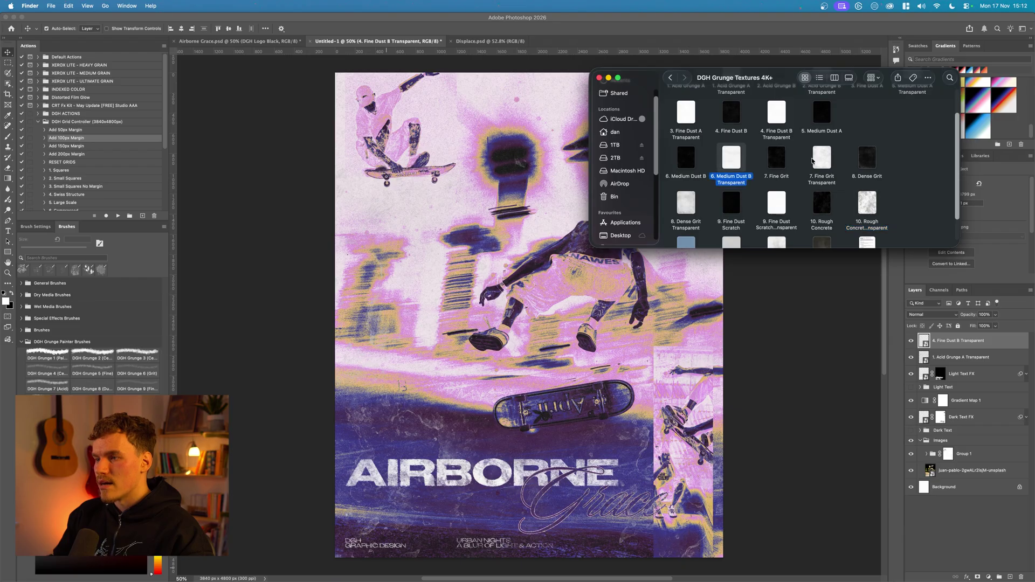
pyautogui.click(816, 159)
pyautogui.moveTo(816, 157); pyautogui.dragTo(380, 284)
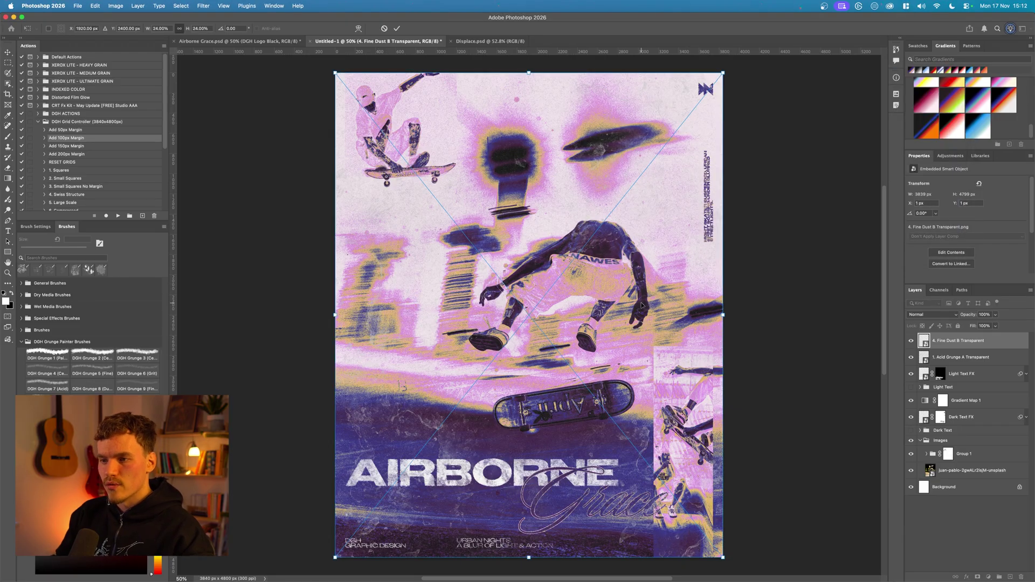
pyautogui.press('Return')
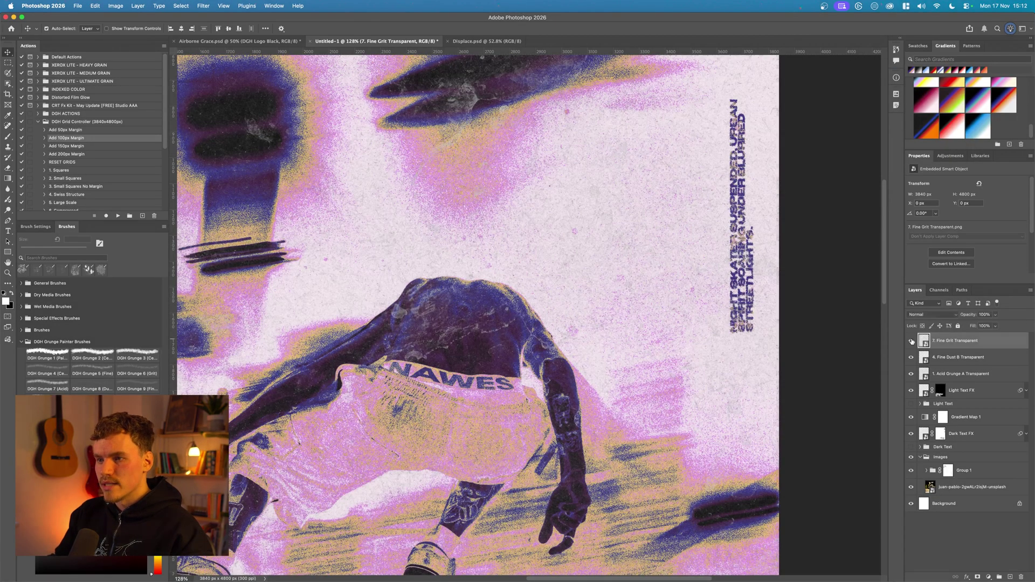
# Set the 7. Fine Grit Transparent layer's opacity to 50%, deselect it and review the poster up close and as a whole
pyautogui.scroll(5, 642, 254)
pyautogui.press('super+0')
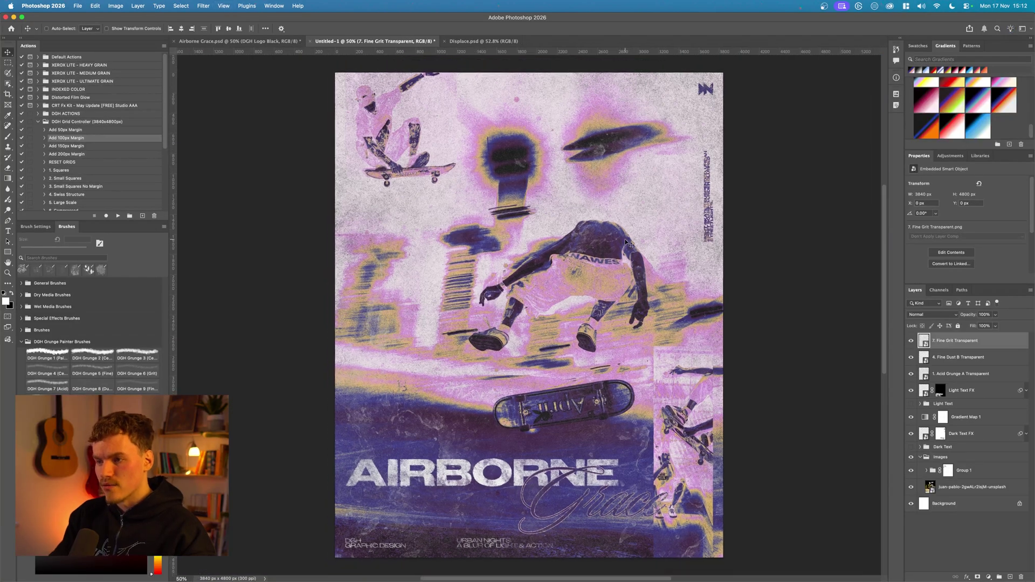
pyautogui.scroll(2, 642, 181)
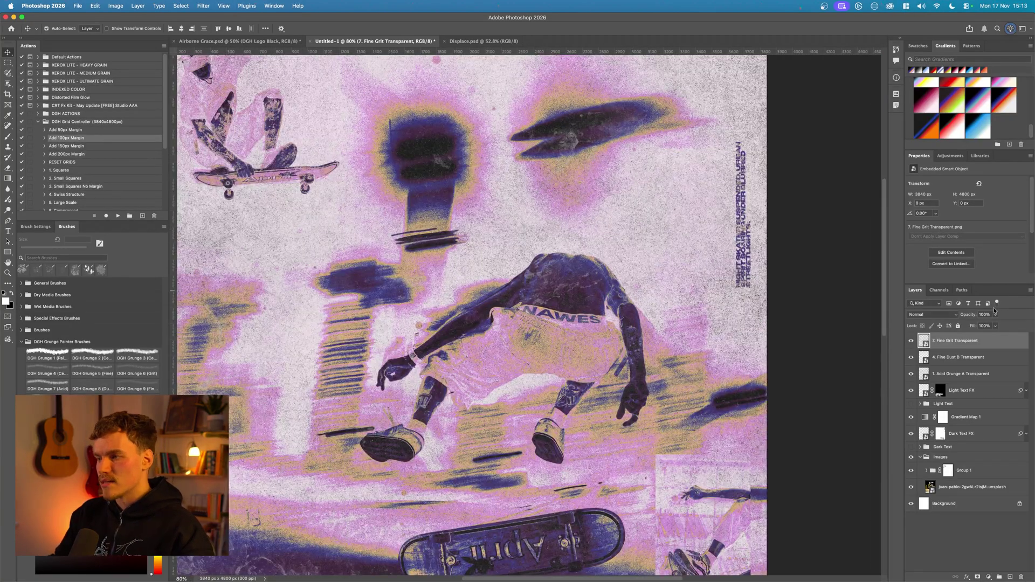
pyautogui.write('50')
pyautogui.press('Return')
pyautogui.press('super+0')
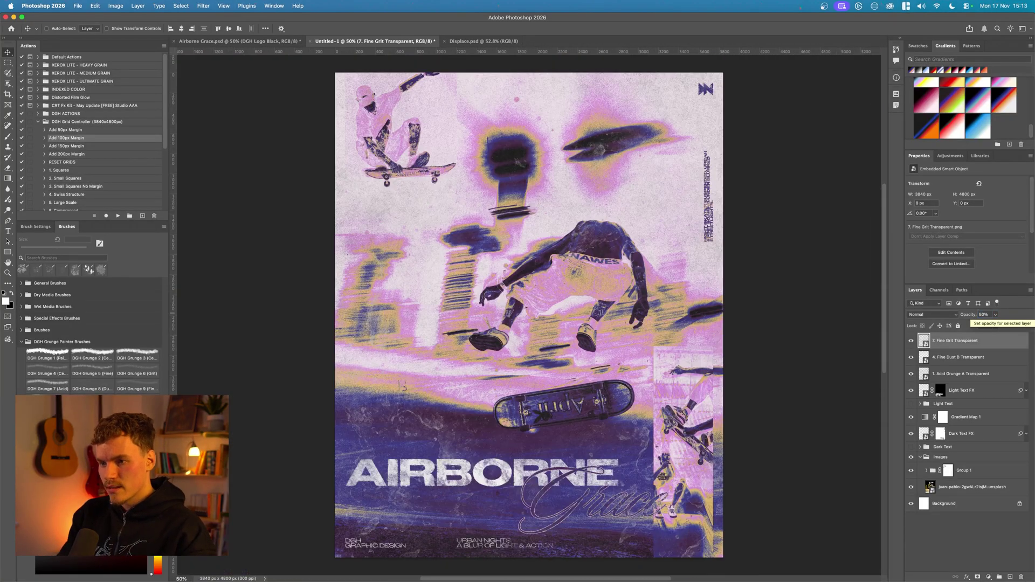
pyautogui.press('super+minus')
pyautogui.click(793, 173)
pyautogui.scroll(3, 808, 277)
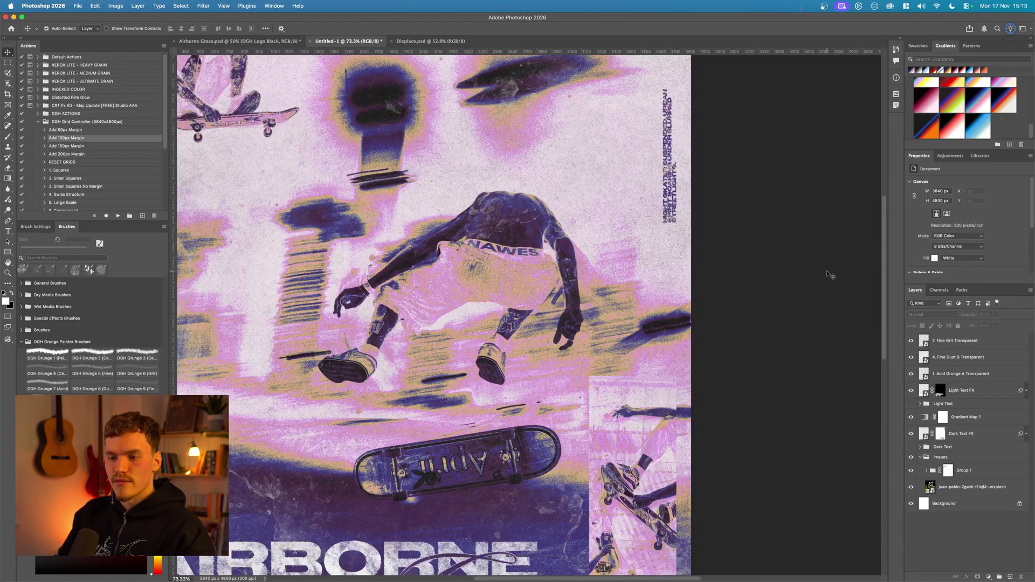
pyautogui.press('super+0')
pyautogui.scroll(-2, 830, 275)
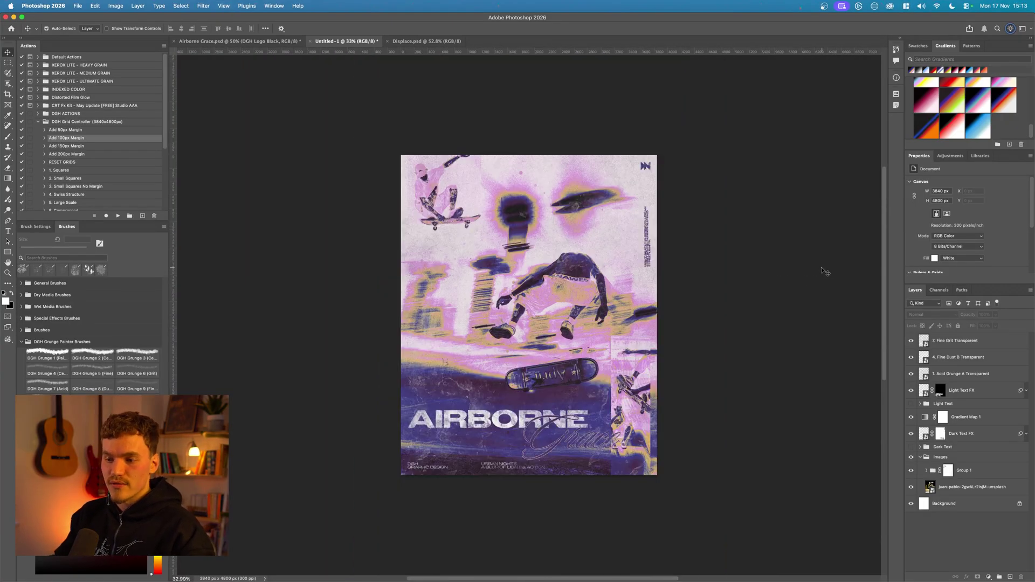